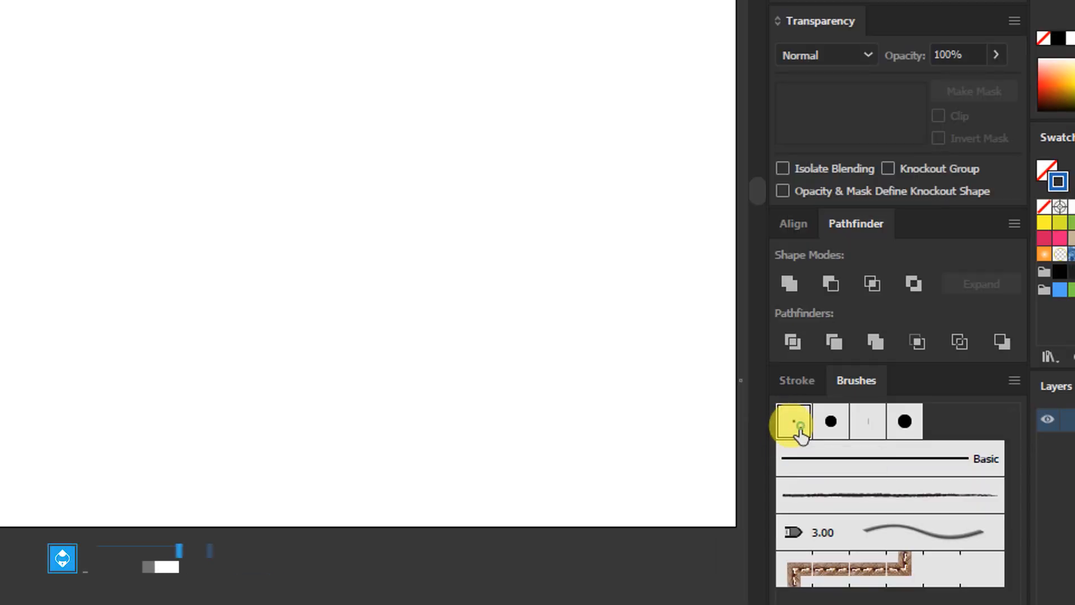
Step: Make sure Smart Guides are enabled for drawing
{"action": "key", "text": "F9"}
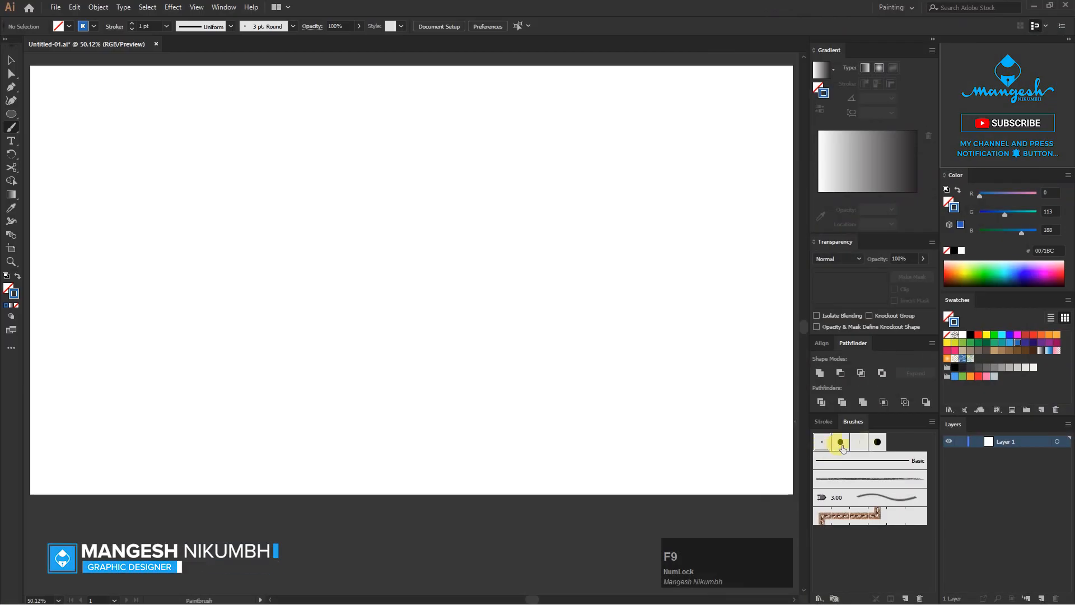
{"action": "left_click", "coordinate": [193, 9]}
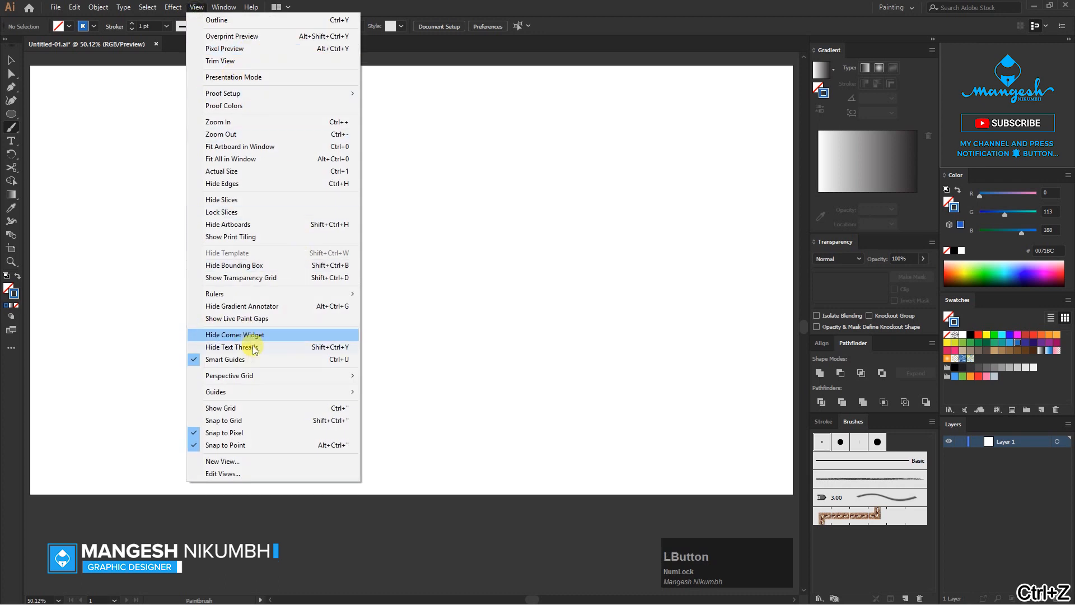
{"action": "left_click", "coordinate": [211, 359]}
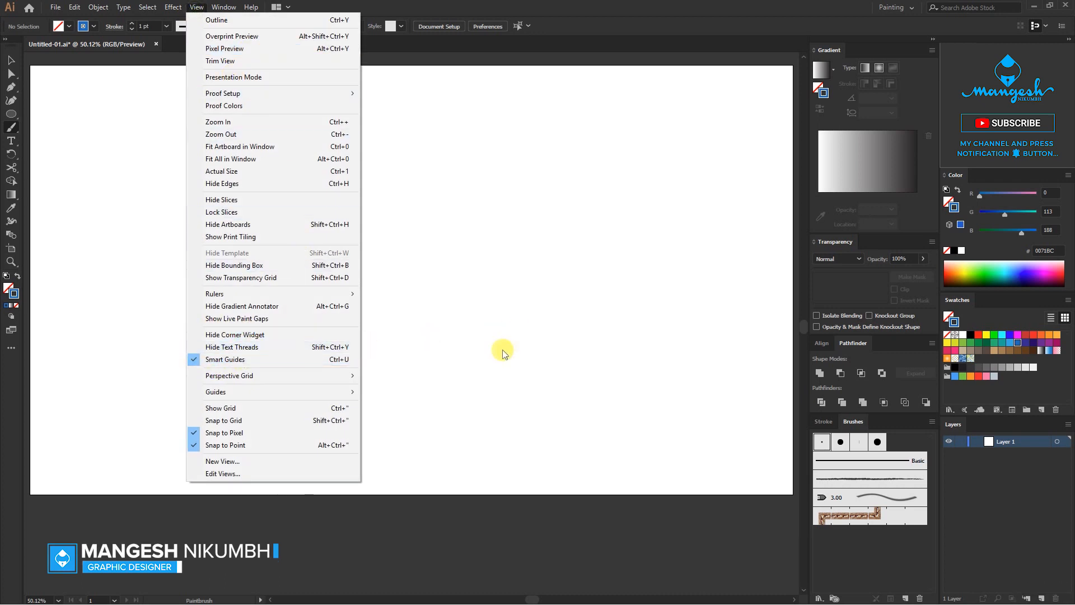
Step: Sketch the first large Devanagari letter with the Paintbrush, using a blue 3 pt. Round brush: top bar, stem, crossbar and round bowl
{"action": "left_click_drag", "start_coordinate": [348, 209], "coordinate": [395, 207]}
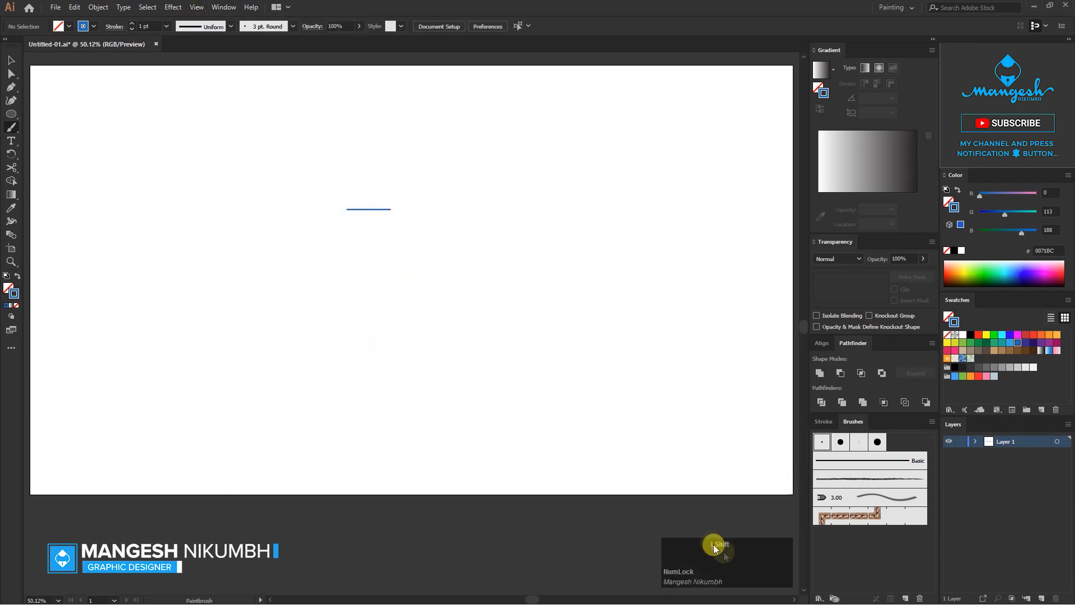
{"action": "key", "text": "ctrl+z"}
{"action": "left_click_drag", "start_coordinate": [335, 207], "coordinate": [411, 220]}
{"action": "left_click", "coordinate": [356, 222], "text": "ctrl"}
{"action": "left_click", "coordinate": [356, 222], "text": "ctrl"}
{"action": "key", "text": "ctrl+z"}
{"action": "key", "text": "b"}
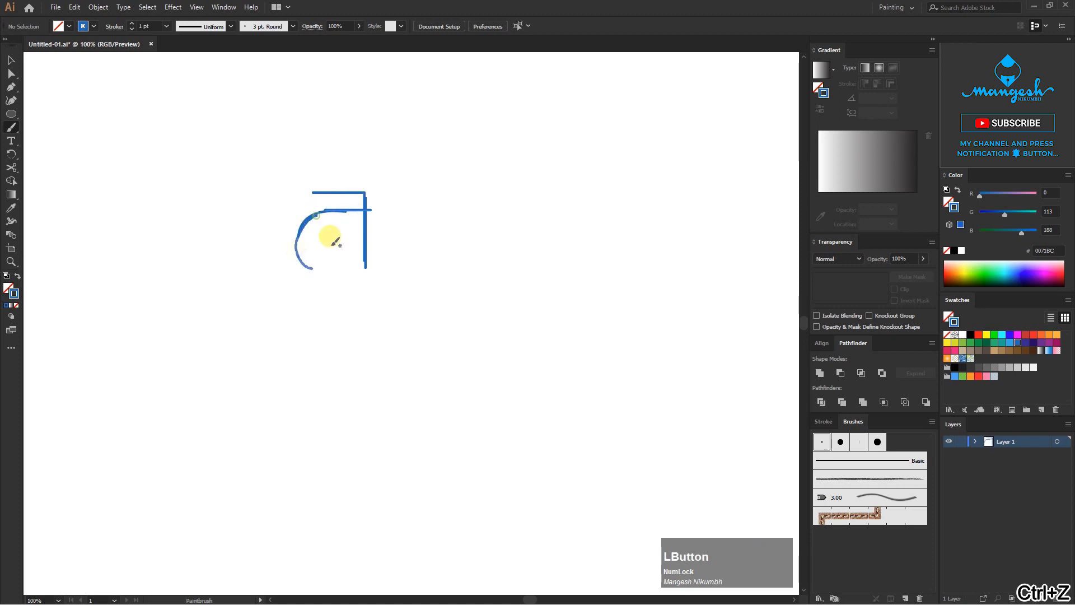
{"action": "left_click_drag", "start_coordinate": [299, 256], "coordinate": [361, 268]}
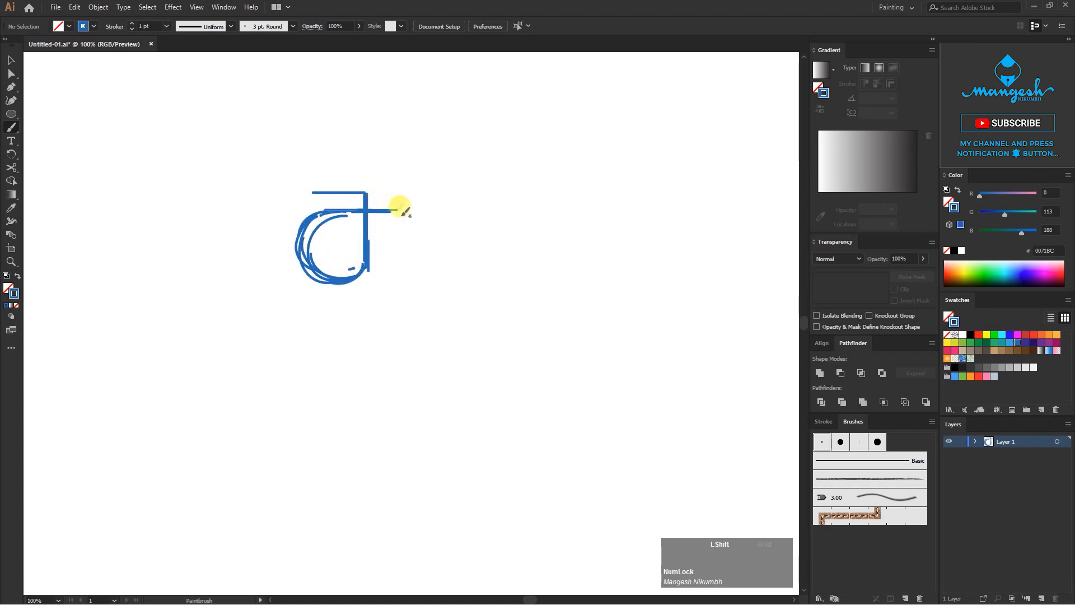
Step: Brush in the second letter with its large open curve below, and start the third letter beside it
{"action": "left_click_drag", "start_coordinate": [430, 192], "coordinate": [430, 247]}
{"action": "key", "text": "ctrl+z"}
{"action": "mouse_move", "coordinate": [386, 199]}
{"action": "left_mouse_down"}
{"action": "mouse_move", "coordinate": [432, 198]}
{"action": "mouse_move", "coordinate": [431, 247]}
{"action": "left_mouse_up"}
{"action": "left_click_drag", "start_coordinate": [432, 203], "coordinate": [433, 247]}
{"action": "left_click_drag", "start_coordinate": [413, 305], "coordinate": [410, 277]}
{"action": "mouse_move", "coordinate": [382, 269]}
{"action": "left_mouse_down"}
{"action": "mouse_move", "coordinate": [451, 270]}
{"action": "mouse_move", "coordinate": [364, 295]}
{"action": "mouse_move", "coordinate": [391, 353]}
{"action": "mouse_move", "coordinate": [368, 305]}
{"action": "mouse_move", "coordinate": [457, 284]}
{"action": "mouse_move", "coordinate": [430, 359]}
{"action": "mouse_move", "coordinate": [411, 348]}
{"action": "left_mouse_up"}
{"action": "key", "text": "ctrl+z"}
{"action": "left_click_drag", "start_coordinate": [455, 321], "coordinate": [453, 355]}
{"action": "left_click_drag", "start_coordinate": [443, 206], "coordinate": [425, 206]}
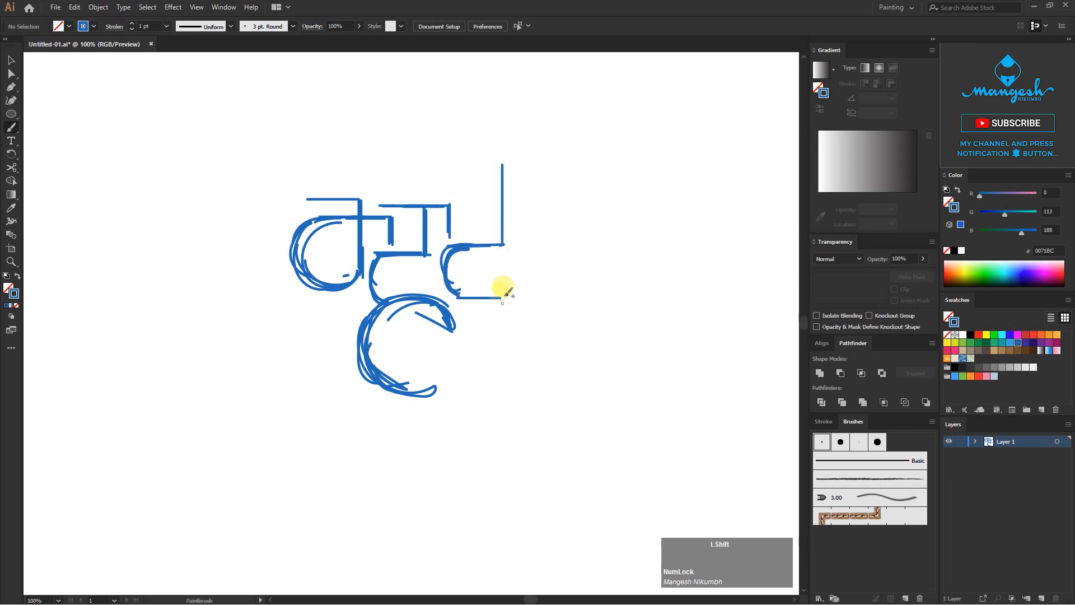
Step: Finish the third letter's stem and sketch an hourglass-shaped drum across its upper part
{"action": "left_click_drag", "start_coordinate": [494, 195], "coordinate": [488, 229]}
{"action": "left_click_drag", "start_coordinate": [496, 274], "coordinate": [496, 184]}
{"action": "mouse_move", "coordinate": [472, 239]}
{"action": "left_mouse_down"}
{"action": "mouse_move", "coordinate": [516, 224]}
{"action": "mouse_move", "coordinate": [524, 240]}
{"action": "left_mouse_up"}
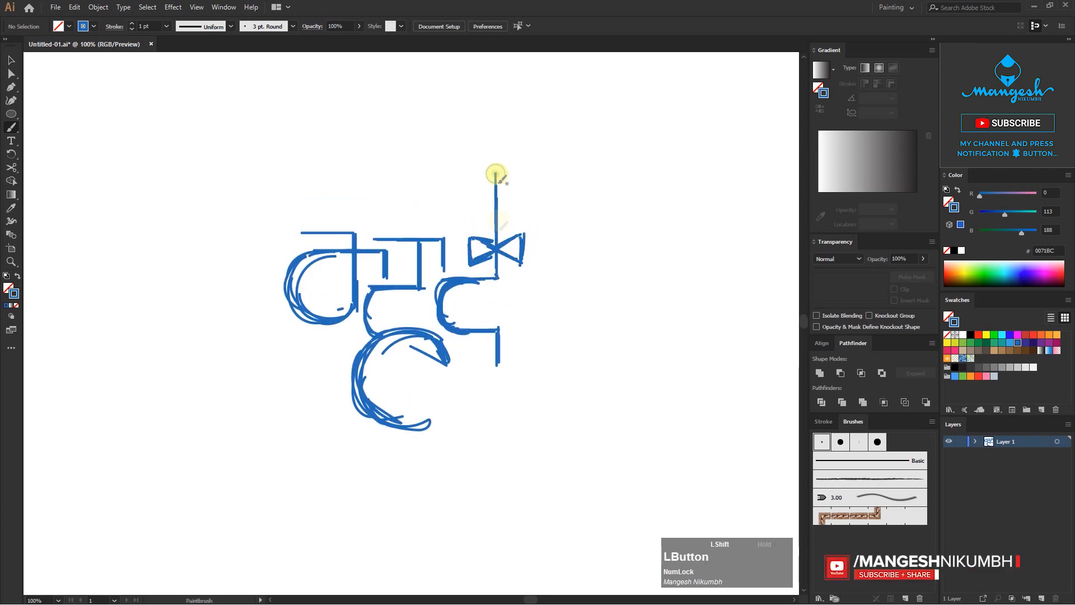
Step: Sketch trident prongs on top of the third letter's stem and the letter व to its right
{"action": "left_click_drag", "start_coordinate": [570, 275], "coordinate": [541, 258]}
{"action": "mouse_move", "coordinate": [453, 222]}
{"action": "left_mouse_down"}
{"action": "mouse_move", "coordinate": [534, 216]}
{"action": "mouse_move", "coordinate": [541, 303]}
{"action": "left_mouse_up"}
{"action": "key", "text": "ctrl+z"}
{"action": "mouse_move", "coordinate": [543, 239]}
{"action": "left_mouse_down"}
{"action": "mouse_move", "coordinate": [504, 279]}
{"action": "mouse_move", "coordinate": [546, 240]}
{"action": "mouse_move", "coordinate": [539, 293]}
{"action": "mouse_move", "coordinate": [552, 240]}
{"action": "mouse_move", "coordinate": [554, 303]}
{"action": "left_mouse_up"}
{"action": "left_click_drag", "start_coordinate": [546, 216], "coordinate": [576, 217]}
{"action": "left_click", "coordinate": [620, 209]}
Step: Sketch a small word हर above the first large letter
{"action": "key", "text": "v"}
{"action": "key", "text": "b"}
{"action": "key", "text": "ctrl+plus"}
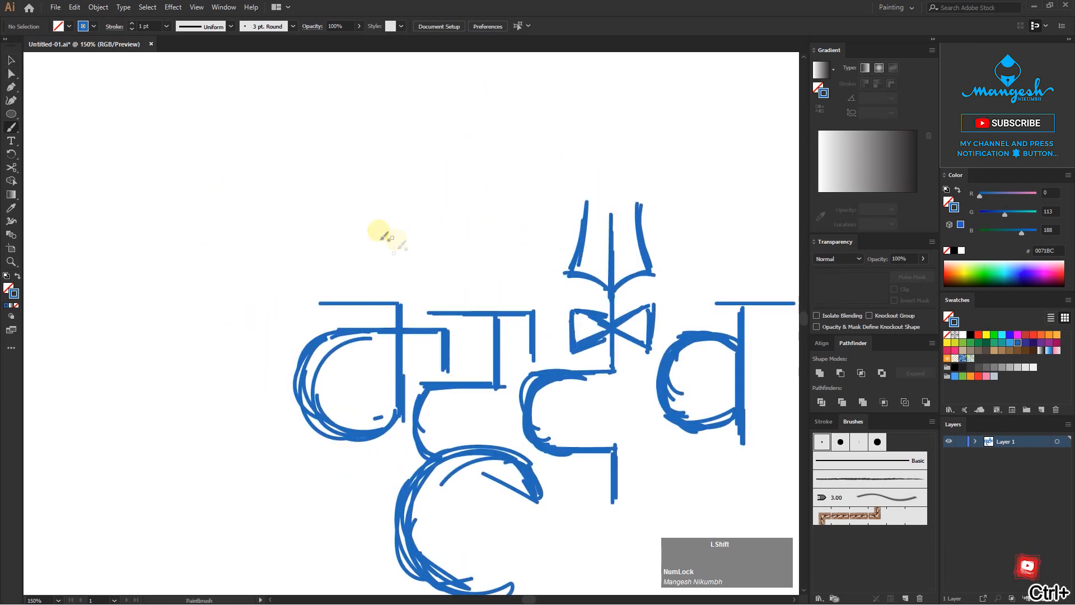
{"action": "key", "text": "ctrl+z"}
{"action": "mouse_move", "coordinate": [365, 248]}
{"action": "left_mouse_down"}
{"action": "mouse_move", "coordinate": [367, 266]}
{"action": "mouse_move", "coordinate": [343, 272]}
{"action": "mouse_move", "coordinate": [343, 258]}
{"action": "mouse_move", "coordinate": [367, 254]}
{"action": "mouse_move", "coordinate": [356, 285]}
{"action": "mouse_move", "coordinate": [394, 259]}
{"action": "left_mouse_up"}
{"action": "left_click_drag", "start_coordinate": [402, 242], "coordinate": [391, 272]}
{"action": "key", "text": "ctrl+z"}
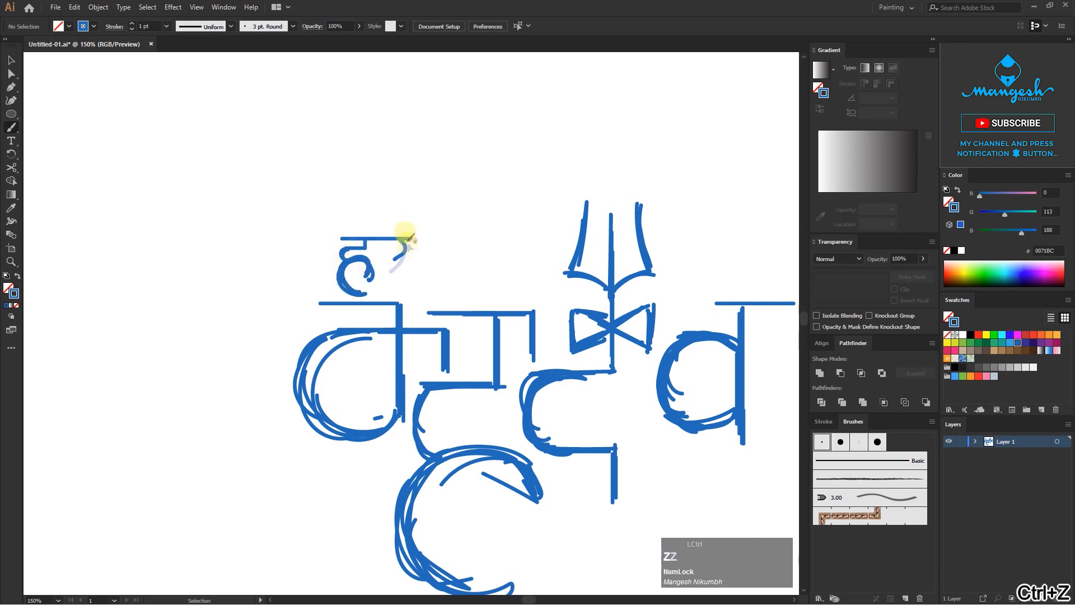
Step: Duplicate the small हर and place the copy to its right
{"action": "key", "text": "v"}
{"action": "left_click_drag", "start_coordinate": [312, 211], "coordinate": [439, 286]}
{"action": "left_click_drag", "start_coordinate": [372, 275], "coordinate": [472, 275]}
Step: Select both हर words together and nudge them up and to the right, towards the trident
{"action": "left_click_drag", "start_coordinate": [297, 180], "coordinate": [527, 292]}
{"action": "key", "text": "Up"}
{"action": "key", "text": "Up"}
{"action": "key", "text": "Up"}
{"action": "key", "text": "Right"}
{"action": "key", "text": "Right"}
{"action": "key", "text": "Right"}
{"action": "key", "text": "Right"}
{"action": "key", "text": "Right"}
{"action": "key", "text": "Right"}
{"action": "key", "text": "Right"}
{"action": "key", "text": "Right"}
{"action": "key", "text": "Right"}
{"action": "key", "text": "Right"}
{"action": "key", "text": "Right"}
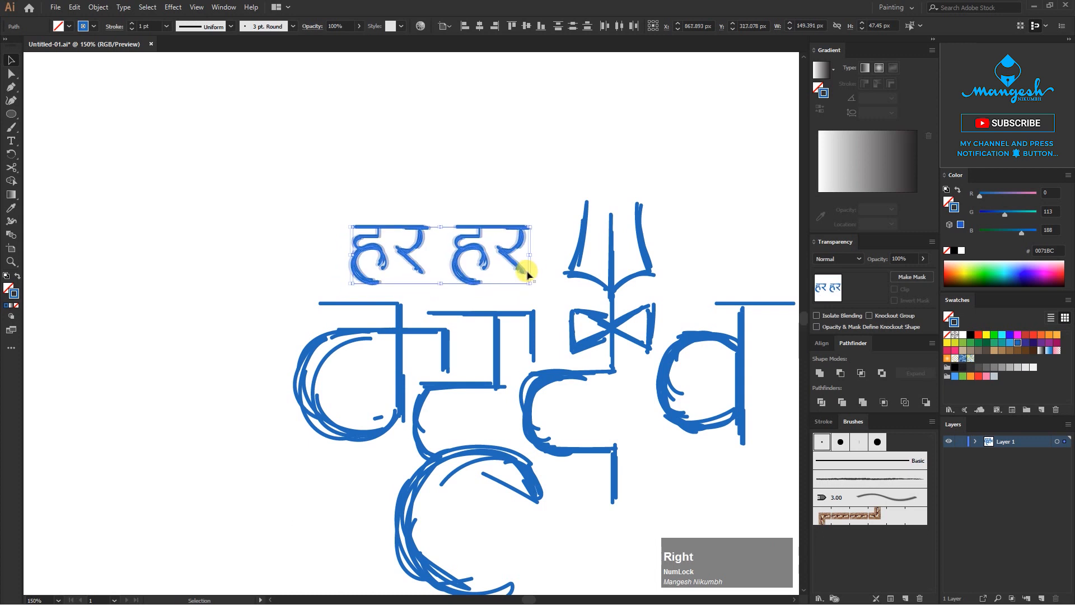
Step: Delete the stray diagonal stroke inside the large open curve of the second letter
{"action": "left_click", "coordinate": [551, 183]}
{"action": "key", "text": "ctrl+minus"}
{"action": "key", "text": "ctrl+minus"}
{"action": "key", "text": "ctrl+minus"}
{"action": "left_click_drag", "start_coordinate": [592, 371], "coordinate": [533, 254]}
{"action": "key", "text": "ctrl+plus"}
{"action": "left_click_drag", "start_coordinate": [368, 230], "coordinate": [417, 276]}
{"action": "key", "text": "Delete"}
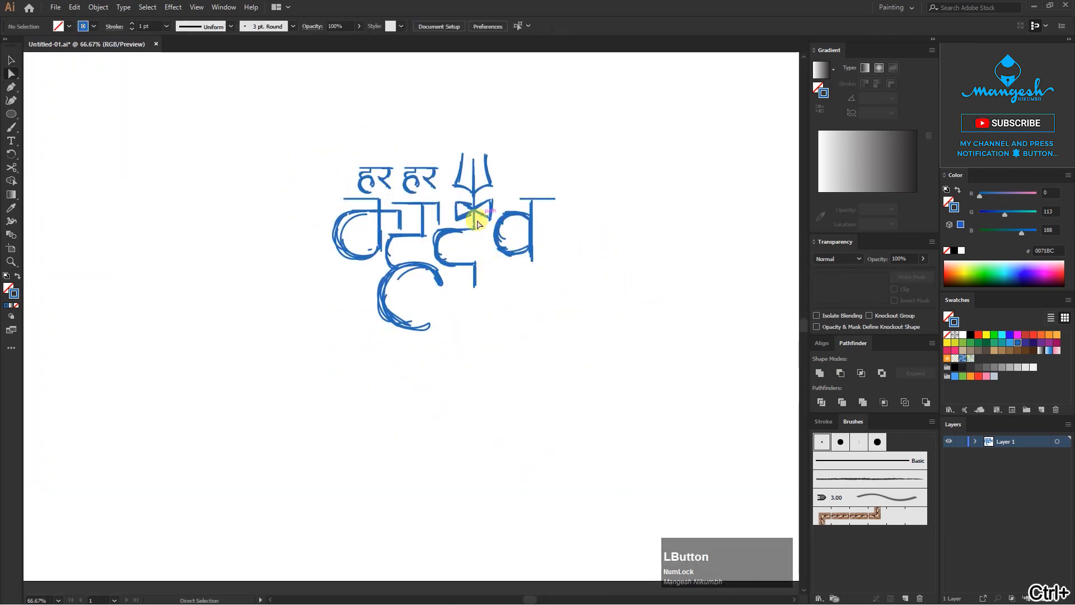
Step: Fade the whole sketch to 32% opacity and place a duplicate of it to the right
{"action": "left_click_drag", "start_coordinate": [269, 103], "coordinate": [655, 386]}
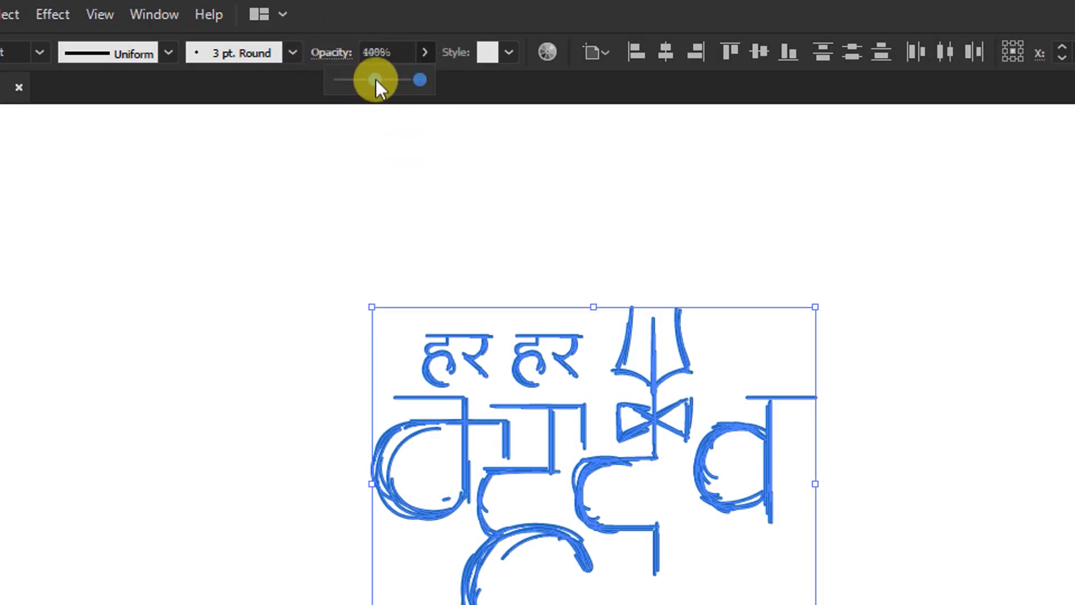
{"action": "left_click", "coordinate": [376, 81]}
{"action": "left_click", "coordinate": [365, 81]}
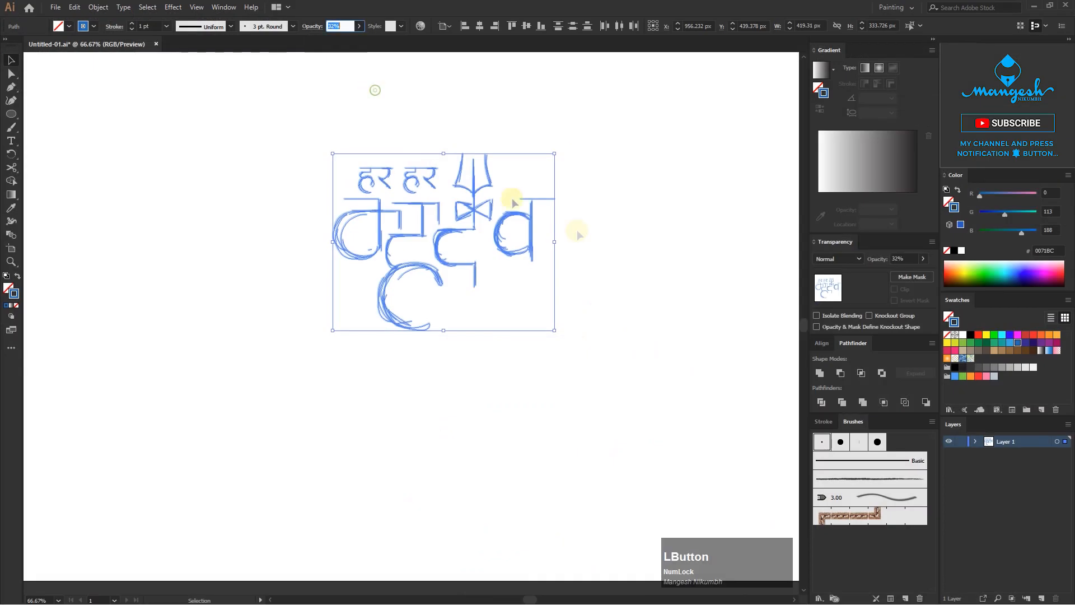
{"action": "key", "text": "ctrl+minus"}
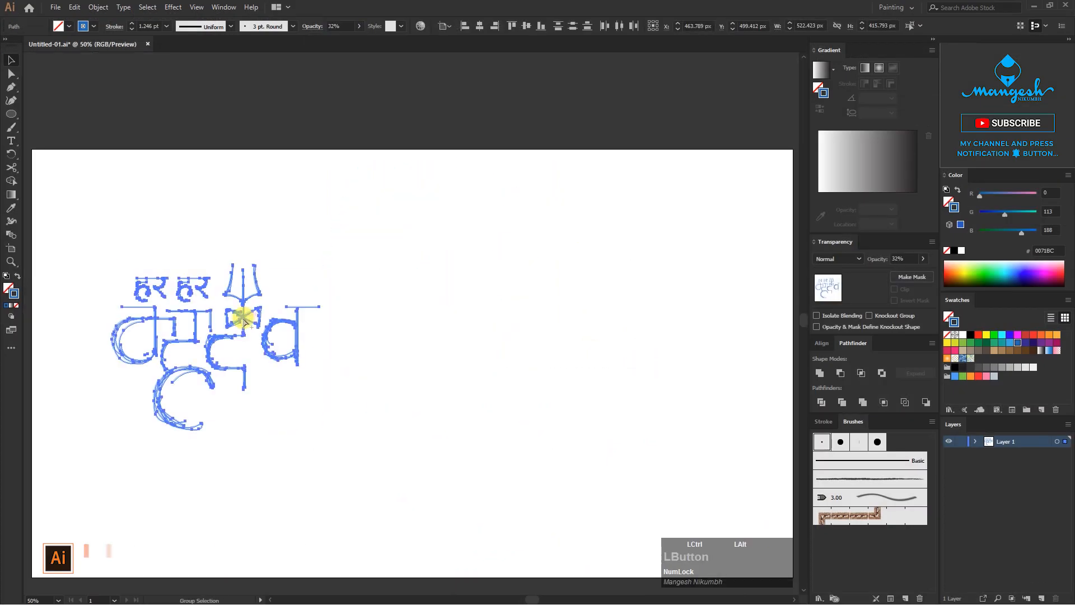
{"action": "left_click_drag", "start_coordinate": [243, 319], "coordinate": [660, 320]}
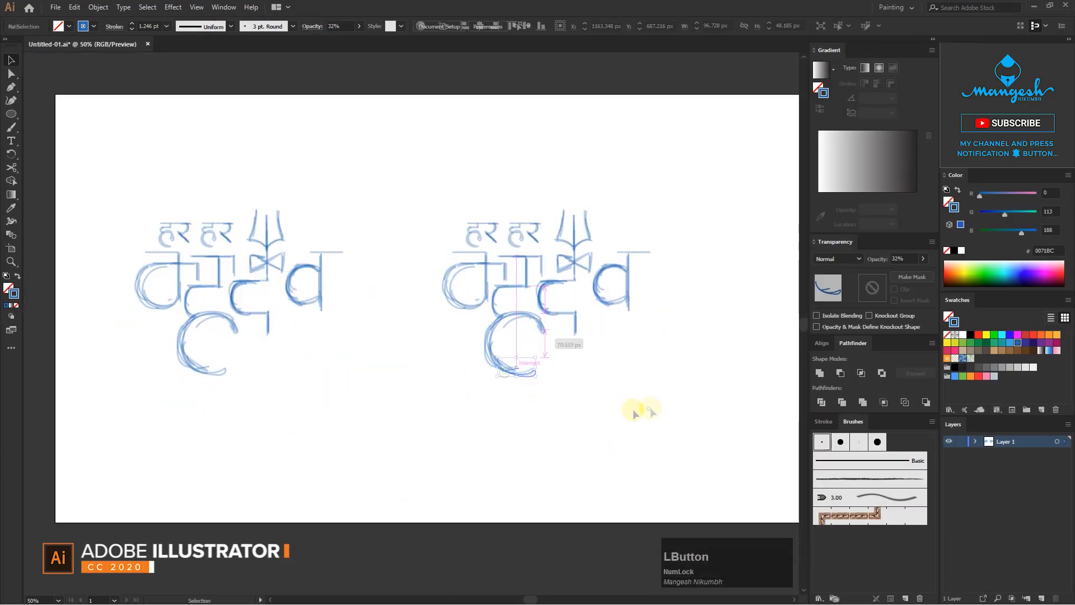
Step: Lock the sketch layer and add a new layer above it for tracing
{"action": "left_click", "coordinate": [961, 442]}
{"action": "left_click", "coordinate": [1042, 598]}
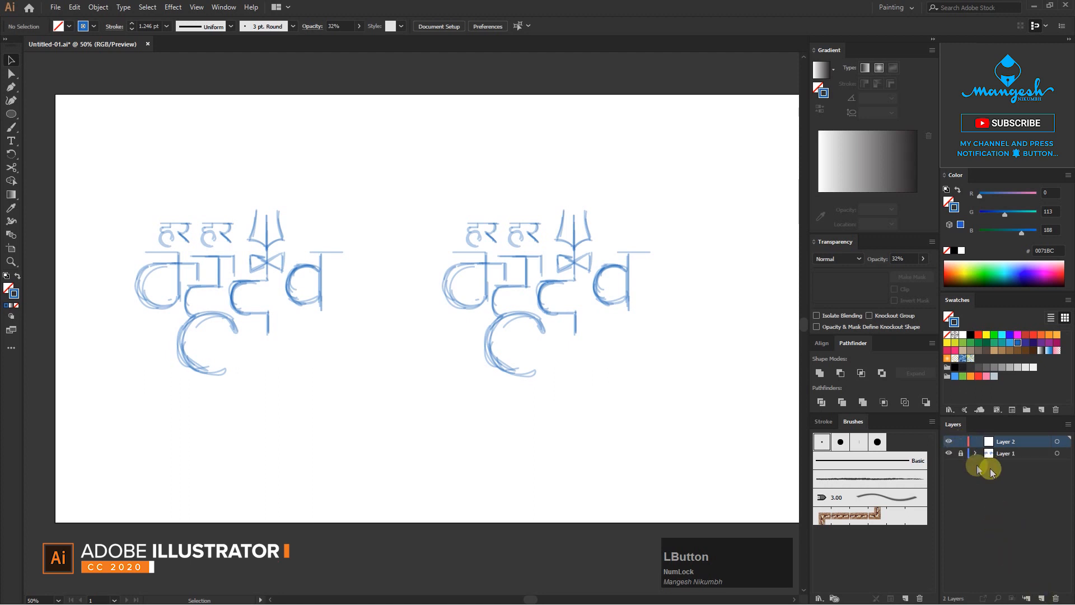
{"action": "left_click_drag", "start_coordinate": [621, 277], "coordinate": [597, 272]}
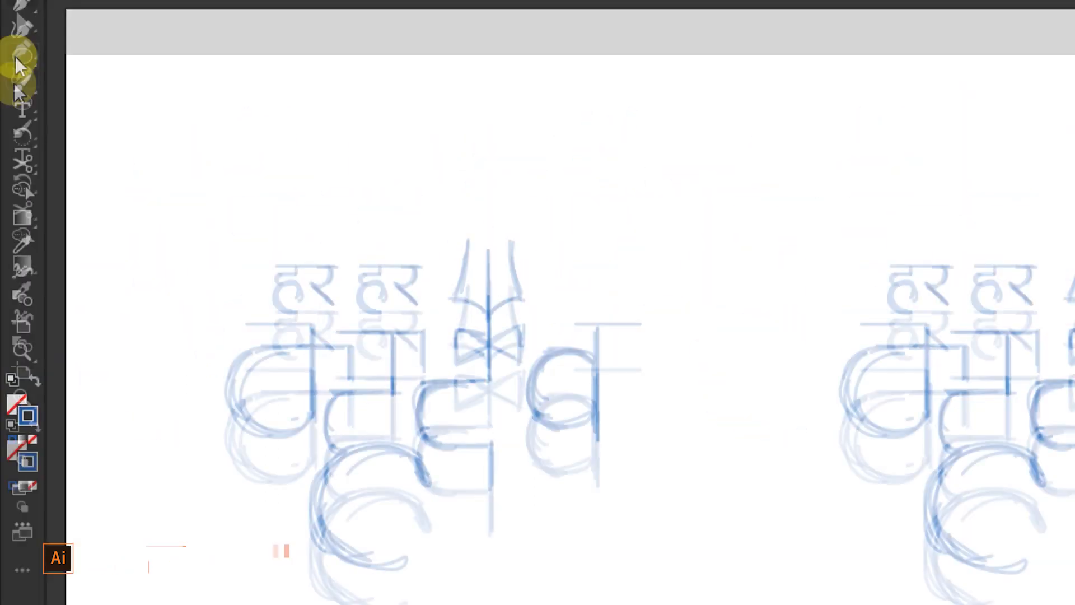
Step: Trace the first letter's top bar and vertical stem as one path with the Pen tool
{"action": "left_click", "coordinate": [25, 99]}
{"action": "key", "text": "ctrl+plus"}
{"action": "key", "text": "ctrl+plus"}
{"action": "left_click_drag", "start_coordinate": [1042, 172], "coordinate": [946, 459]}
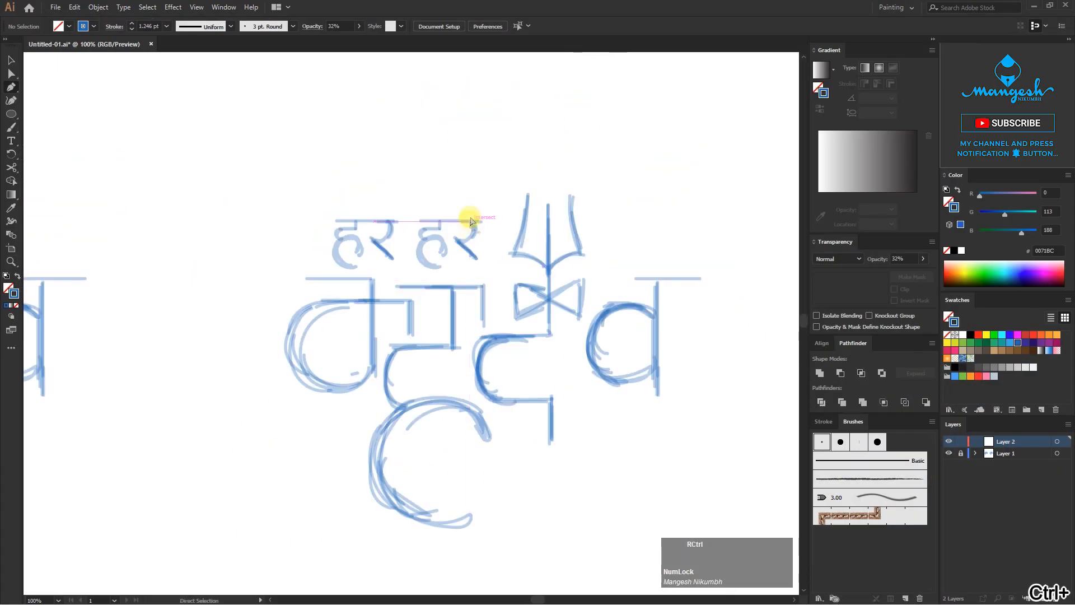
{"action": "left_click", "coordinate": [302, 278]}
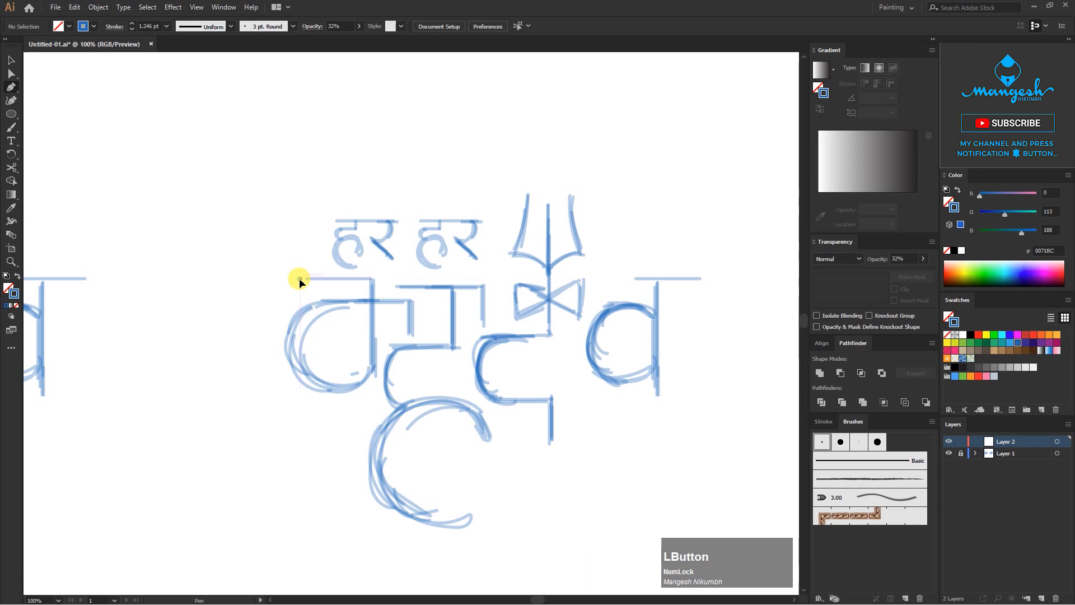
{"action": "left_click", "coordinate": [374, 278]}
{"action": "left_click", "coordinate": [373, 400]}
{"action": "key", "text": "v"}
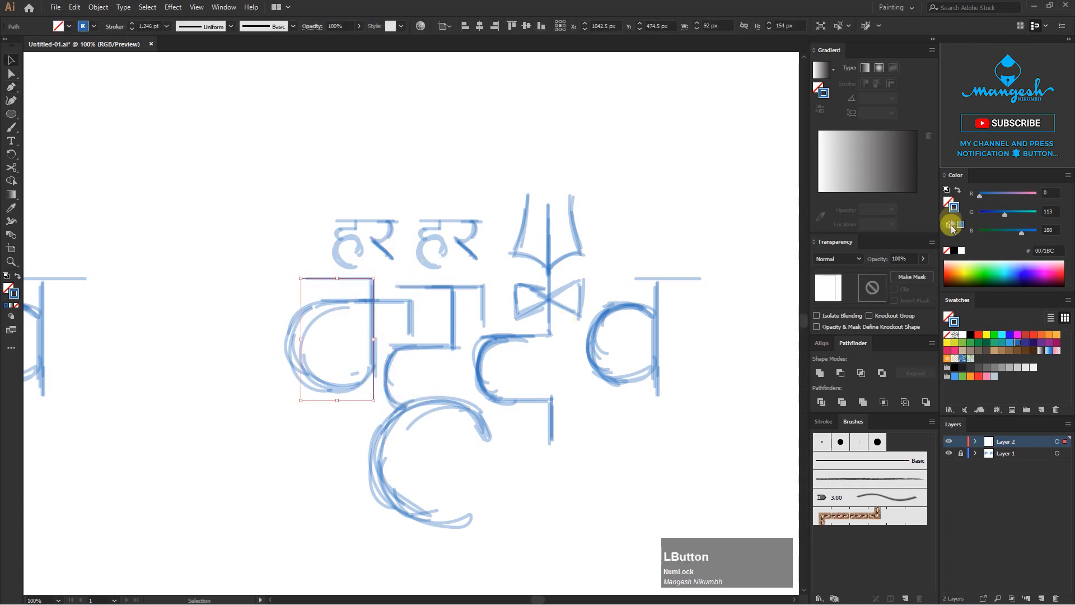
Step: Make the traced path's stroke black and set its weight to 20 pt
{"action": "left_click", "coordinate": [956, 250]}
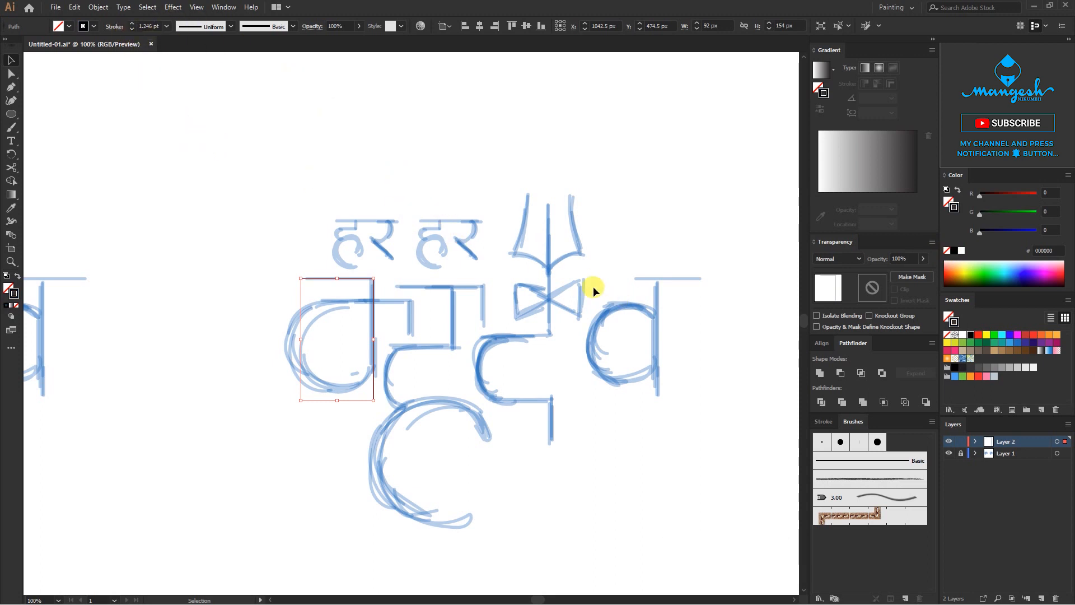
{"action": "left_click", "coordinate": [825, 423]}
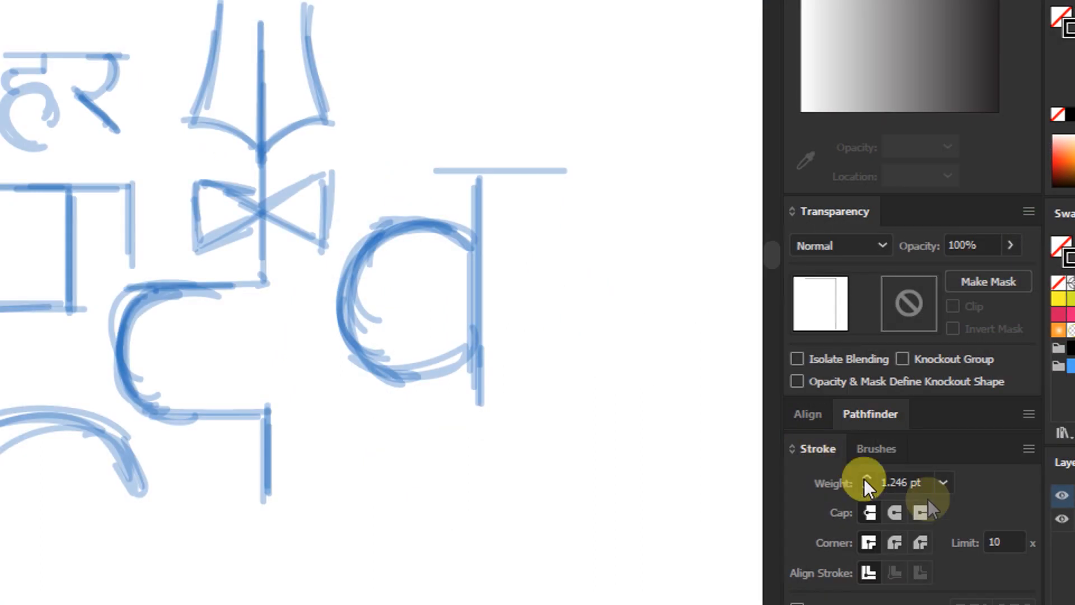
{"action": "left_click", "coordinate": [914, 483]}
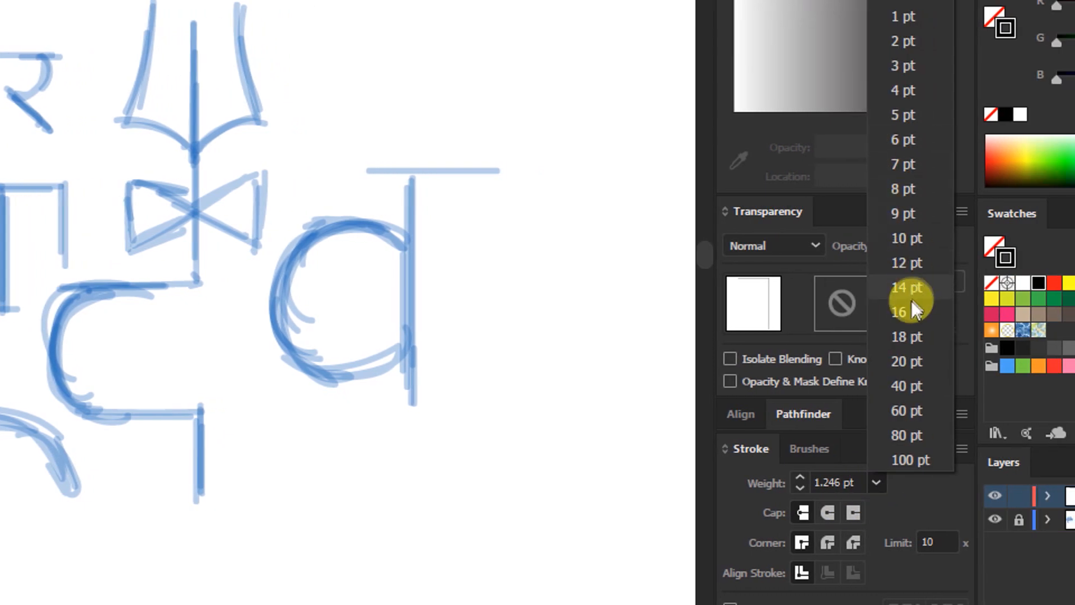
{"action": "left_click", "coordinate": [907, 361]}
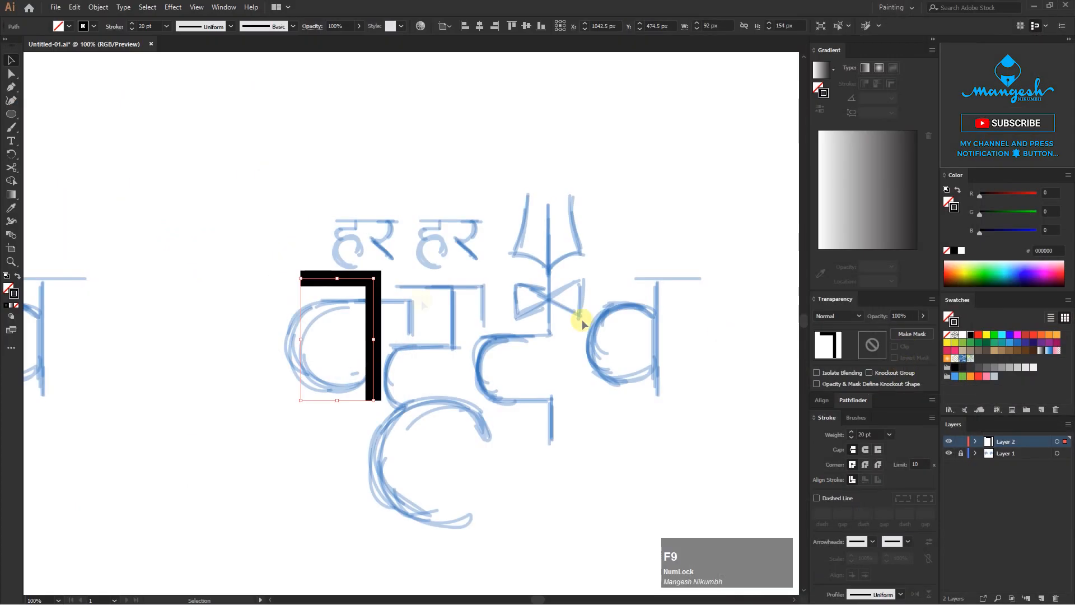
Step: Raise the traced path's stroke weight to 22 pt
{"action": "left_click", "coordinate": [435, 316]}
{"action": "left_click_drag", "start_coordinate": [447, 351], "coordinate": [511, 296]}
{"action": "left_click_drag", "start_coordinate": [505, 257], "coordinate": [491, 270]}
{"action": "mouse_move", "coordinate": [482, 363]}
{"action": "left_mouse_down"}
{"action": "mouse_move", "coordinate": [386, 272]}
{"action": "mouse_move", "coordinate": [329, 240]}
{"action": "left_mouse_up"}
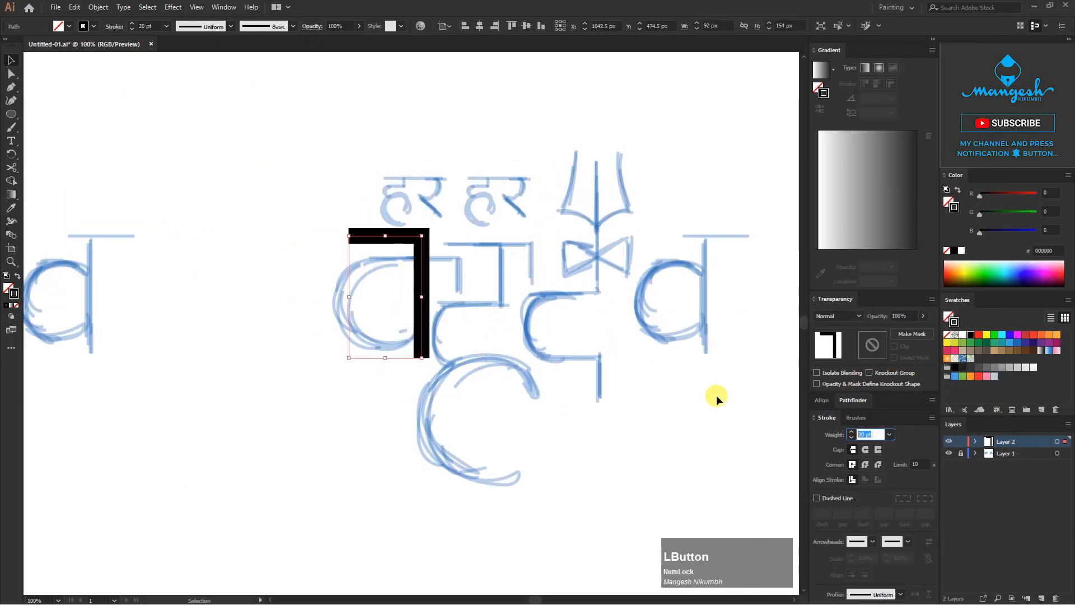
{"action": "key", "text": "KP_Enter"}
{"action": "left_click", "coordinate": [555, 307]}
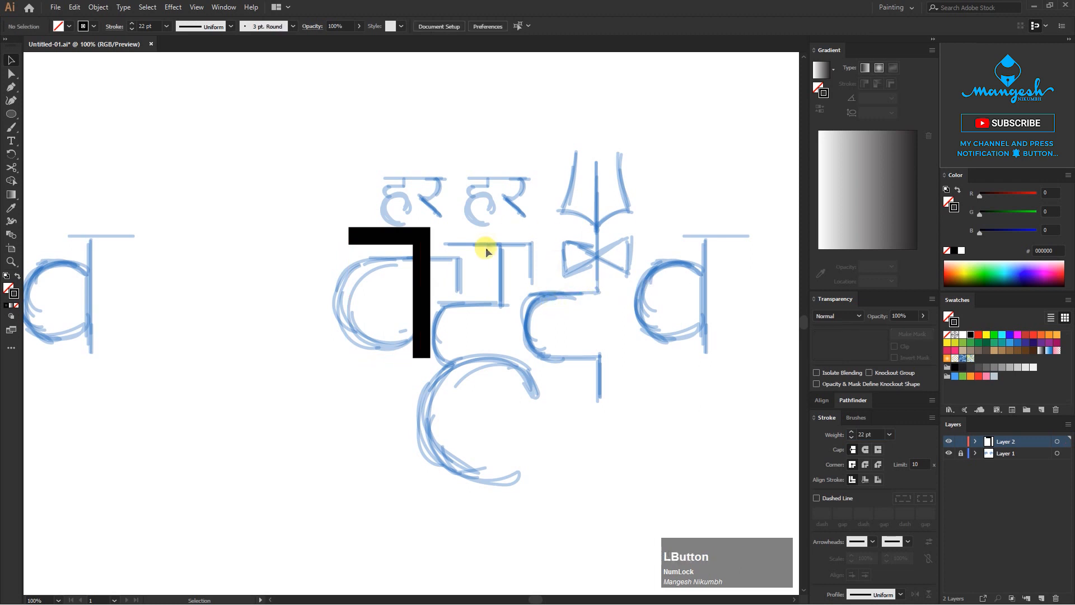
Step: Draw a circle for the first letter's bowl and position it against the stem
{"action": "left_click", "coordinate": [11, 114]}
{"action": "left_click_drag", "start_coordinate": [329, 261], "coordinate": [412, 353]}
{"action": "key", "text": "ctrl+equal"}
{"action": "left_click_drag", "start_coordinate": [406, 249], "coordinate": [420, 262]}
{"action": "left_click", "coordinate": [457, 268]}
Step: Draw the first letter's connecting arm from the top of the bowl across the stem, ending in a short downward stroke
{"action": "key", "text": "p"}
{"action": "left_click", "coordinate": [349, 245]}
{"action": "left_click", "coordinate": [482, 245], "text": "shift"}
{"action": "left_click", "coordinate": [482, 306], "text": "shift"}
Step: Nudge the connecting arm's vertical end to the right to lengthen the arm
{"action": "key", "text": "a"}
{"action": "left_click_drag", "start_coordinate": [530, 334], "coordinate": [469, 222]}
{"action": "key", "text": "Right"}
{"action": "key", "text": "Right"}
{"action": "key", "text": "Right"}
{"action": "key", "text": "Right"}
{"action": "key", "text": "Right"}
{"action": "key", "text": "Right"}
{"action": "key", "text": "Right"}
{"action": "key", "text": "Right"}
{"action": "left_click", "coordinate": [523, 224]}
Step: Select the anchor points of the first letter's top bar and nudge them up to lengthen the stem
{"action": "left_click_drag", "start_coordinate": [407, 252], "coordinate": [375, 214]}
{"action": "left_click_drag", "start_coordinate": [248, 112], "coordinate": [417, 179]}
{"action": "key", "text": "Up"}
{"action": "key", "text": "Up"}
{"action": "key", "text": "Up"}
{"action": "key", "text": "Up"}
{"action": "key", "text": "Up"}
{"action": "key", "text": "Up"}
{"action": "key", "text": "Up"}
{"action": "key", "text": "Up"}
{"action": "key", "text": "Up"}
Step: Draw the second letter's path with the Pen tool: top bar, stem, return to the left, short drop and lower bar to the right
{"action": "key", "text": "p"}
{"action": "left_click", "coordinate": [424, 167]}
{"action": "left_click", "coordinate": [513, 167]}
{"action": "left_click", "coordinate": [513, 285], "text": "shift"}
{"action": "left_click", "coordinate": [428, 285], "text": "shift"}
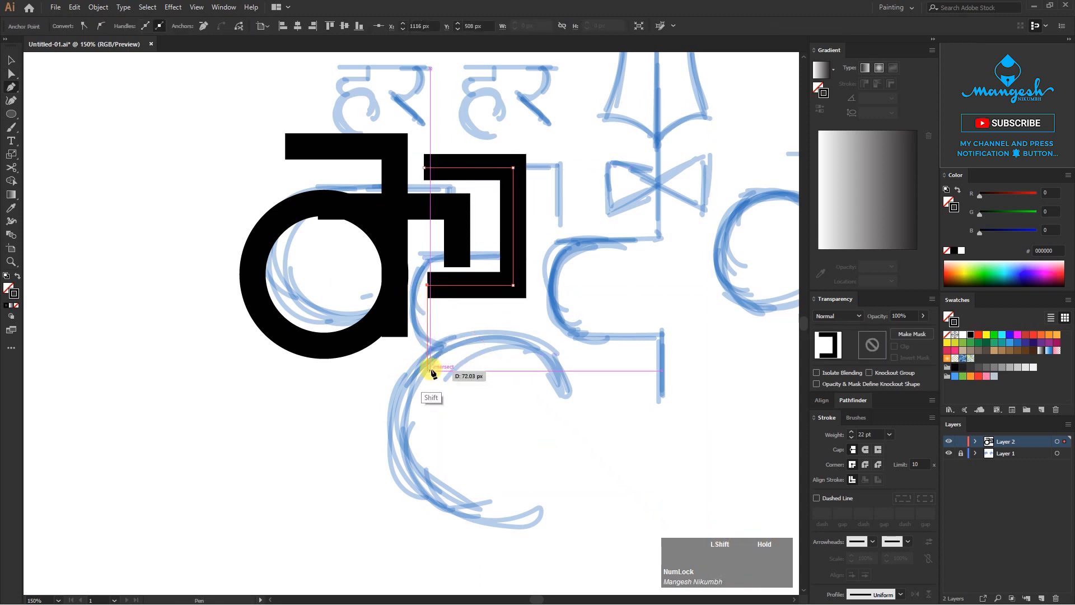
{"action": "left_click", "coordinate": [428, 354], "text": "shift"}
{"action": "left_click", "coordinate": [513, 354], "text": "shift"}
Step: Round the two left corners of the second letter's lower part to a 29 px radius
{"action": "key", "text": "a"}
{"action": "left_click_drag", "start_coordinate": [449, 396], "coordinate": [554, 315]}
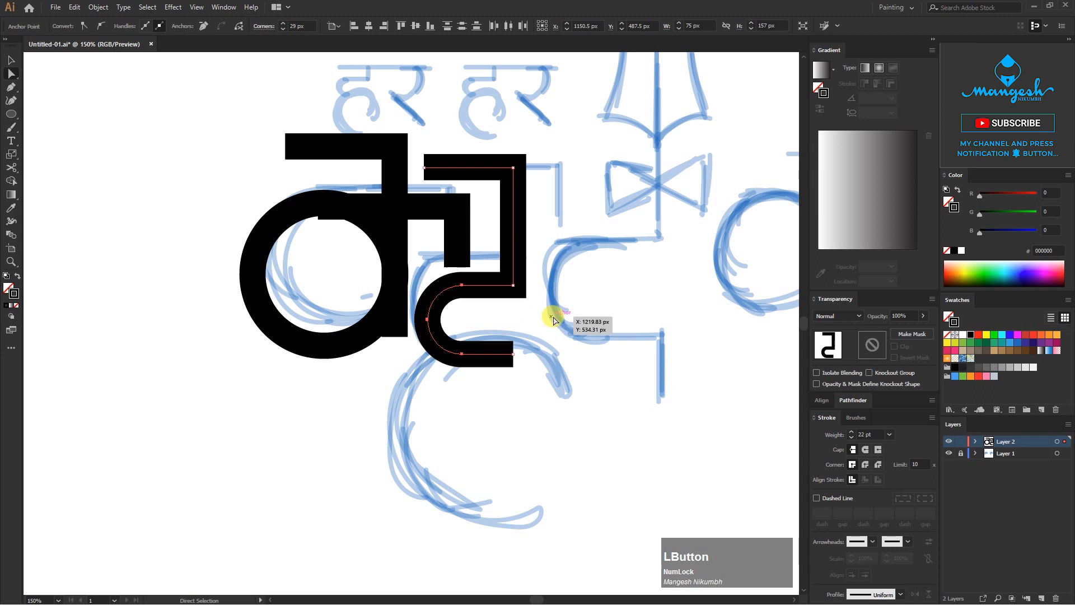
{"action": "left_click", "coordinate": [554, 315]}
Step: Reposition the second letter's path vertically so that it fits beside the first letter
{"action": "left_click_drag", "start_coordinate": [572, 233], "coordinate": [559, 247]}
{"action": "key", "text": "v"}
{"action": "left_click_drag", "start_coordinate": [464, 224], "coordinate": [467, 240]}
{"action": "left_click", "coordinate": [348, 233]}
{"action": "key", "text": "Up"}
{"action": "key", "text": "Up"}
{"action": "key", "text": "Up"}
{"action": "key", "text": "Up"}
{"action": "left_click", "coordinate": [432, 170]}
Step: Select the anchor points of the second letter's top bar and nudge them up slightly
{"action": "key", "text": "a"}
{"action": "left_click_drag", "start_coordinate": [411, 170], "coordinate": [548, 223]}
{"action": "key", "text": "Up"}
{"action": "key", "text": "Up"}
{"action": "key", "text": "Up"}
{"action": "key", "text": "Up"}
{"action": "left_click", "coordinate": [549, 223]}
Step: Draw a circle about 166 px wide below the second letter and align it with the end of that letter's curve
{"action": "key", "text": "ctrl+minus"}
{"action": "left_click_drag", "start_coordinate": [513, 403], "coordinate": [492, 334]}
{"action": "left_click", "coordinate": [10, 115]}
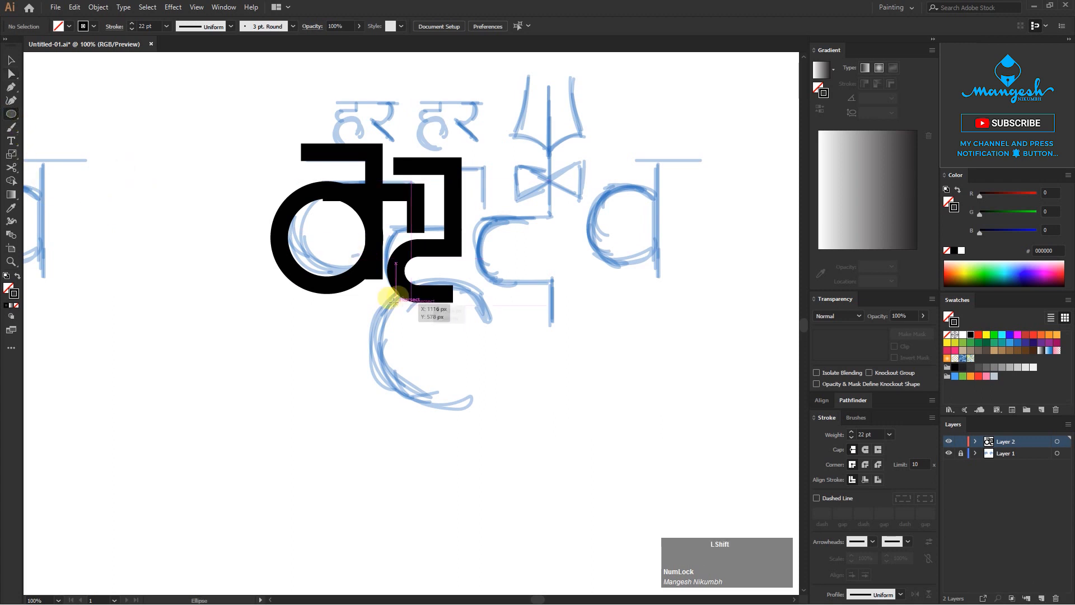
{"action": "mouse_move", "coordinate": [372, 286]}
{"action": "left_mouse_down"}
{"action": "mouse_move", "coordinate": [486, 424]}
{"action": "mouse_move", "coordinate": [475, 415]}
{"action": "left_mouse_up"}
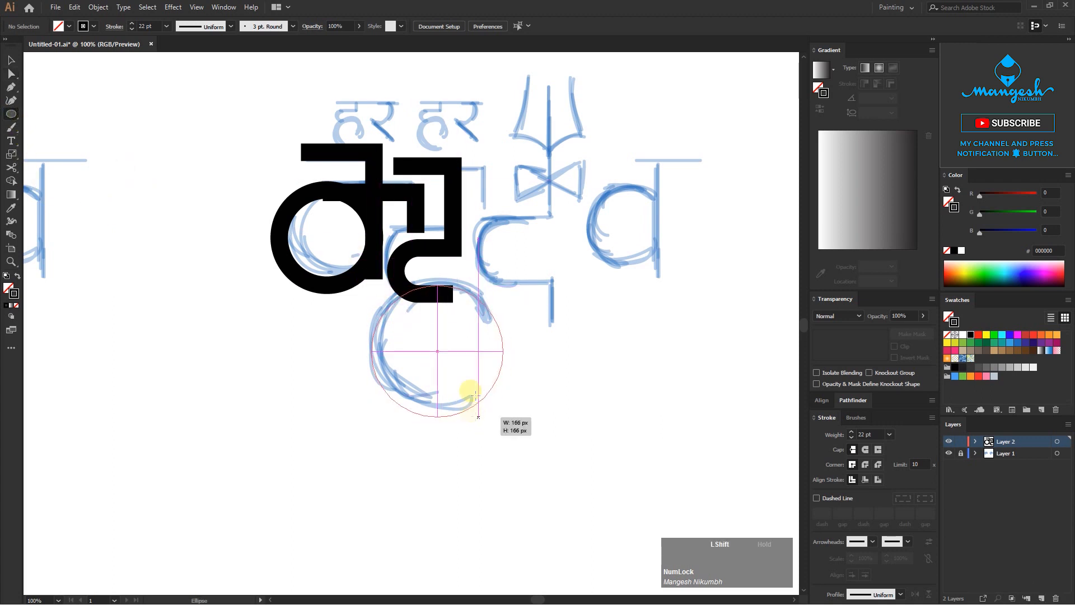
{"action": "key", "text": "v"}
{"action": "left_click_drag", "start_coordinate": [473, 290], "coordinate": [464, 278]}
{"action": "left_click", "coordinate": [480, 264]}
{"action": "key", "text": "ctrl+plus"}
{"action": "left_click", "coordinate": [492, 284]}
{"action": "left_click", "coordinate": [570, 266]}
{"action": "left_click", "coordinate": [560, 242]}
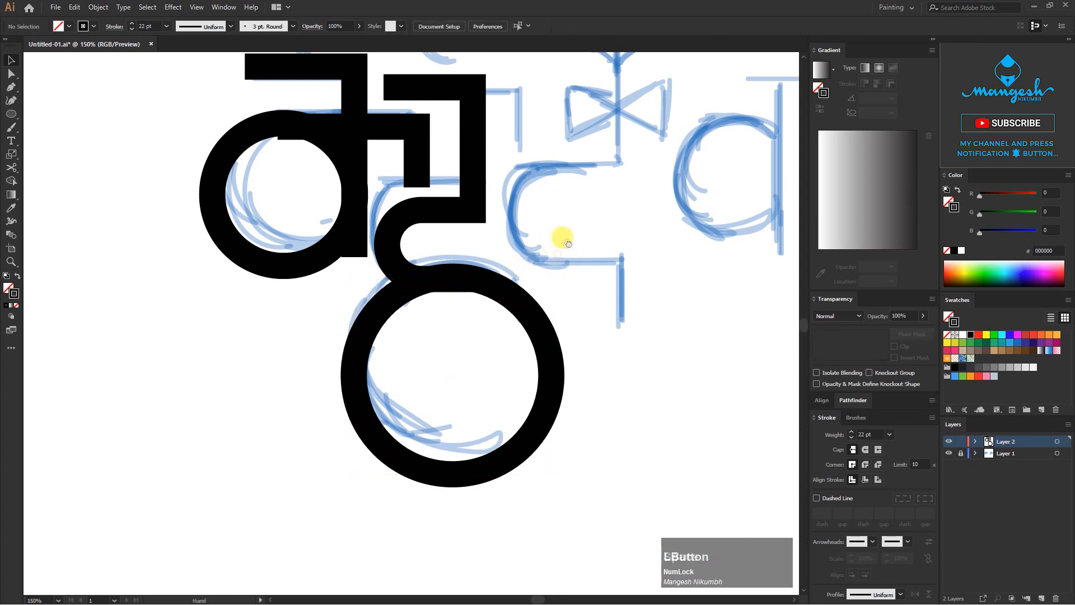
Step: Delete the second letter's top bar segment and draw a new wider bar with a short downward end
{"action": "left_click_drag", "start_coordinate": [560, 243], "coordinate": [506, 333]}
{"action": "key", "text": "p"}
{"action": "key", "text": "a"}
{"action": "left_click_drag", "start_coordinate": [327, 164], "coordinate": [347, 188]}
{"action": "key", "text": "Delete"}
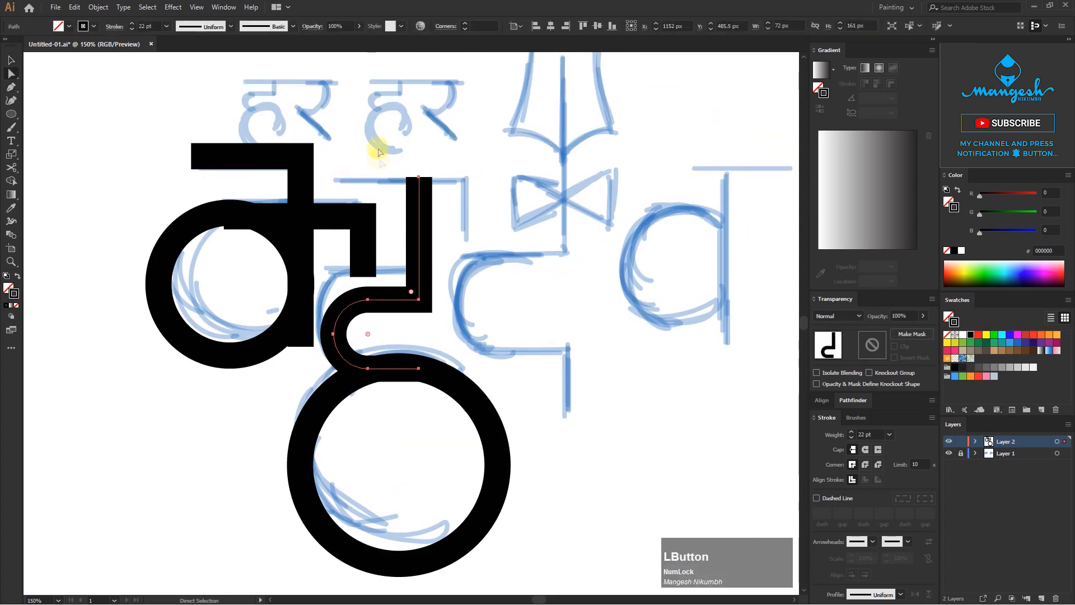
{"action": "left_click", "coordinate": [381, 159]}
{"action": "left_click", "coordinate": [466, 180], "text": "shift"}
{"action": "left_click", "coordinate": [465, 242], "text": "shift"}
Step: Reposition the second letter's new top bar over its stem and nudge it up slightly
{"action": "key", "text": "v"}
{"action": "left_click", "coordinate": [502, 221]}
{"action": "left_click_drag", "start_coordinate": [499, 206], "coordinate": [488, 222]}
{"action": "left_click", "coordinate": [451, 192]}
{"action": "key", "text": "Up"}
{"action": "key", "text": "Up"}
{"action": "key", "text": "Up"}
{"action": "left_click", "coordinate": [504, 181]}
Step: Draw the third letter's path over the sketch as a vertical stem, a square C-shaped body and a short downward tail
{"action": "key", "text": "ctrl+minus"}
{"action": "key", "text": "p"}
{"action": "left_click", "coordinate": [481, 154]}
{"action": "left_click", "coordinate": [481, 281], "text": "shift"}
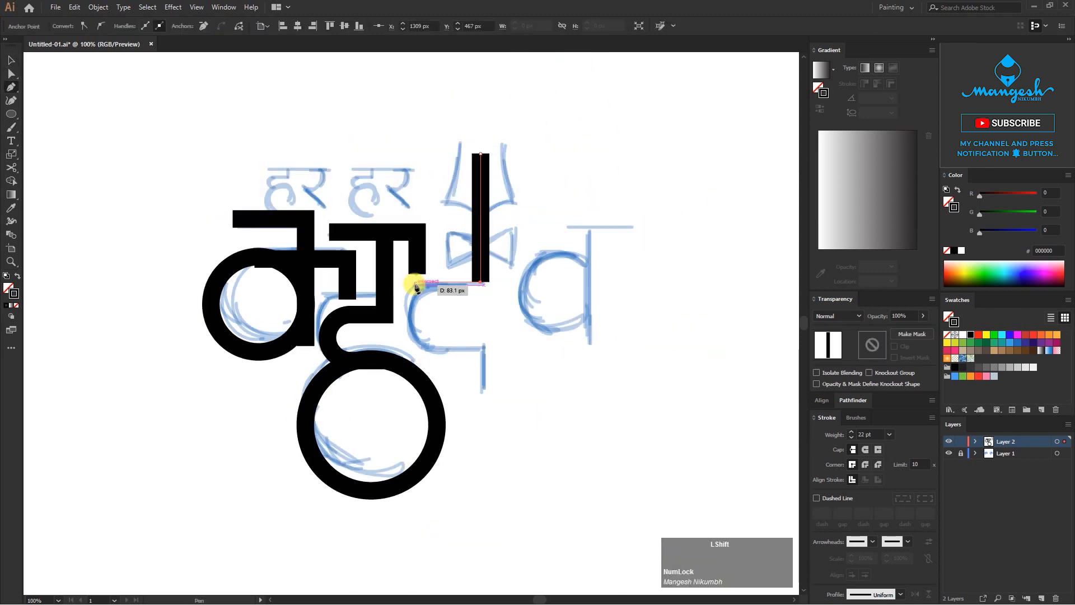
{"action": "left_click", "coordinate": [416, 283], "text": "shift"}
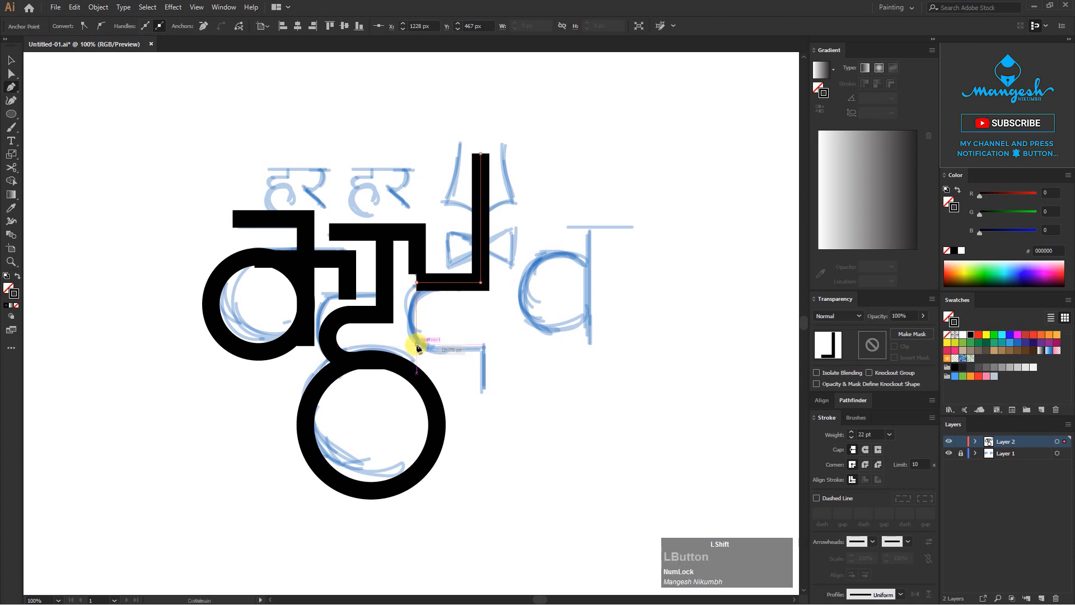
{"action": "left_click", "coordinate": [417, 344], "text": "shift"}
{"action": "left_click", "coordinate": [480, 345], "text": "shift"}
{"action": "left_click", "coordinate": [481, 399], "text": "shift"}
{"action": "left_click", "coordinate": [530, 344], "text": "ctrl"}
Step: Round the two left corners of the third letter's body
{"action": "key", "text": "a"}
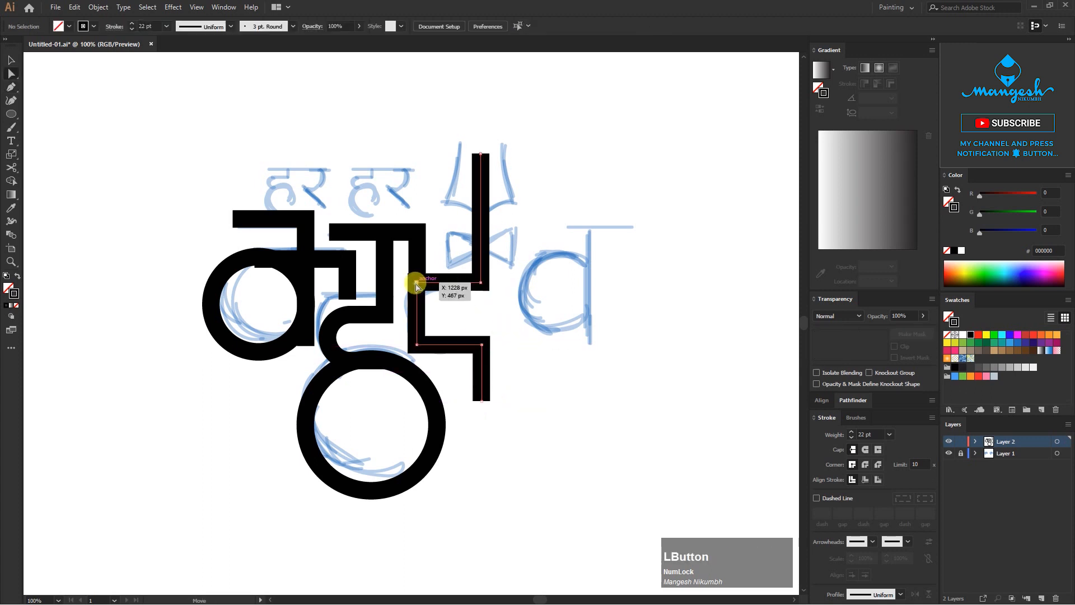
{"action": "left_click", "coordinate": [417, 283]}
{"action": "left_click", "coordinate": [417, 345], "text": "shift"}
{"action": "left_click_drag", "start_coordinate": [424, 290], "coordinate": [528, 295]}
{"action": "left_click", "coordinate": [529, 295]}
{"action": "key", "text": "space"}
Step: Reposition the third letter beside the second one, fine-tuning it with small downward and leftward nudges
{"action": "key", "text": "v"}
{"action": "left_click", "coordinate": [519, 263]}
{"action": "left_click_drag", "start_coordinate": [494, 258], "coordinate": [535, 294]}
{"action": "key", "text": "Down"}
{"action": "key", "text": "Down"}
{"action": "key", "text": "Down"}
{"action": "key", "text": "Down"}
{"action": "key", "text": "Down"}
{"action": "key", "text": "Down"}
{"action": "key", "text": "Left"}
{"action": "key", "text": "Left"}
{"action": "key", "text": "Down"}
{"action": "key", "text": "Down"}
{"action": "key", "text": "Down"}
{"action": "key", "text": "Down"}
{"action": "key", "text": "Left"}
{"action": "key", "text": "Left"}
Step: Shorten the third letter's stem by lowering its top anchor point
{"action": "key", "text": "space"}
{"action": "key", "text": "a"}
{"action": "left_click_drag", "start_coordinate": [491, 206], "coordinate": [490, 247]}
Step: Copy the first letter's stem and top bar to the fourth letter's position and make the bar extend to the right
{"action": "key", "text": "p"}
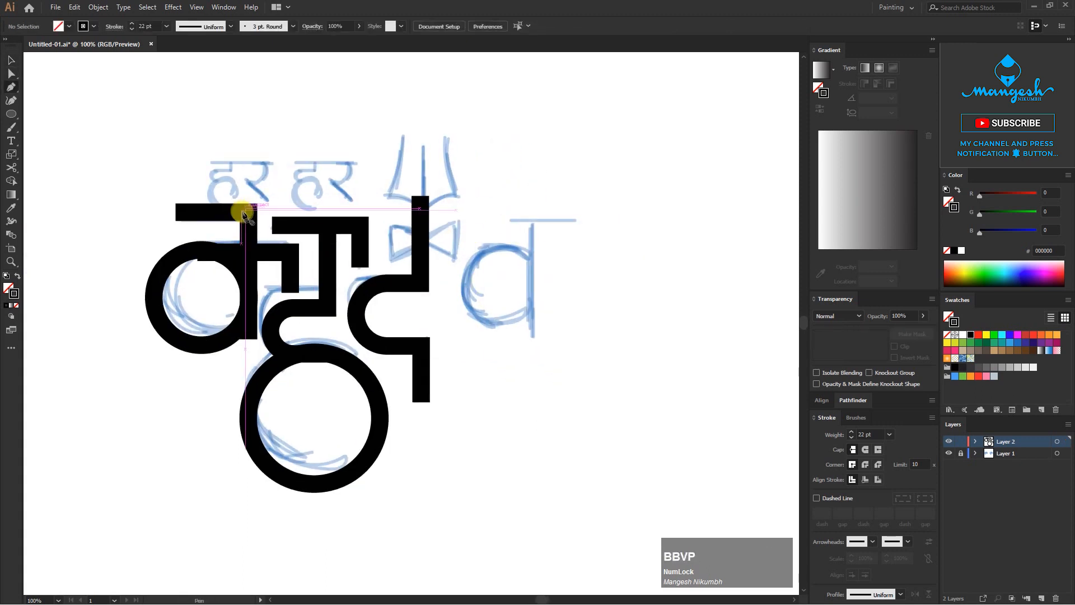
{"action": "left_click", "coordinate": [257, 220]}
{"action": "left_click_drag", "start_coordinate": [253, 222], "coordinate": [530, 222]}
{"action": "key", "text": "a"}
{"action": "left_click_drag", "start_coordinate": [455, 212], "coordinate": [576, 220]}
{"action": "left_click", "coordinate": [446, 206]}
Step: Copy the first letter's circle to the fourth letter, scale it to about 89 px and match its stroke to the other letters
{"action": "left_click_drag", "start_coordinate": [222, 340], "coordinate": [455, 294]}
{"action": "left_click", "coordinate": [565, 294]}
{"action": "left_click_drag", "start_coordinate": [435, 227], "coordinate": [460, 251]}
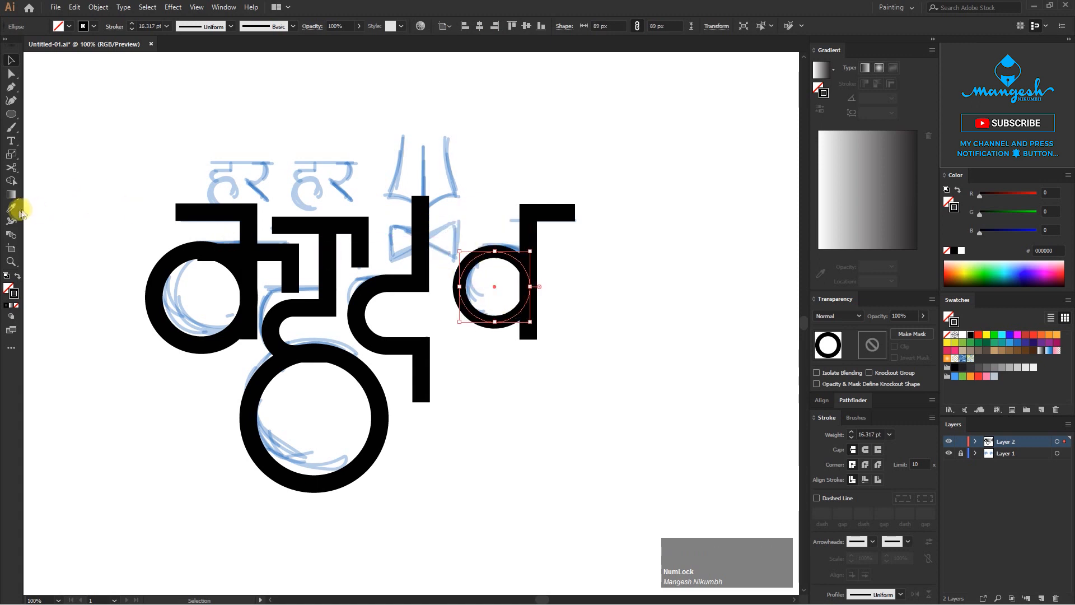
{"action": "left_click", "coordinate": [11, 208]}
{"action": "left_click", "coordinate": [315, 352]}
Step: Enlarge the fourth letter's circle against its stem and match its stroke to the 22 pt letters again
{"action": "key", "text": "v"}
{"action": "left_click", "coordinate": [574, 296]}
{"action": "left_click_drag", "start_coordinate": [505, 352], "coordinate": [473, 303]}
{"action": "left_click_drag", "start_coordinate": [520, 262], "coordinate": [517, 251]}
{"action": "left_click_drag", "start_coordinate": [457, 311], "coordinate": [443, 323]}
{"action": "key", "text": "i"}
{"action": "left_click", "coordinate": [422, 345]}
Step: Select the fourth letter's circle and stem and nudge them up slightly
{"action": "key", "text": "v"}
{"action": "left_click_drag", "start_coordinate": [567, 304], "coordinate": [510, 257]}
{"action": "key", "text": "Up"}
{"action": "left_click", "coordinate": [510, 353]}
Step: Raise the top anchor point of the third letter's stem slightly
{"action": "key", "text": "a"}
{"action": "left_click_drag", "start_coordinate": [437, 225], "coordinate": [491, 245]}
{"action": "left_click_drag", "start_coordinate": [475, 215], "coordinate": [475, 203]}
{"action": "left_click", "coordinate": [603, 271]}
{"action": "left_click_drag", "start_coordinate": [603, 272], "coordinate": [583, 243]}
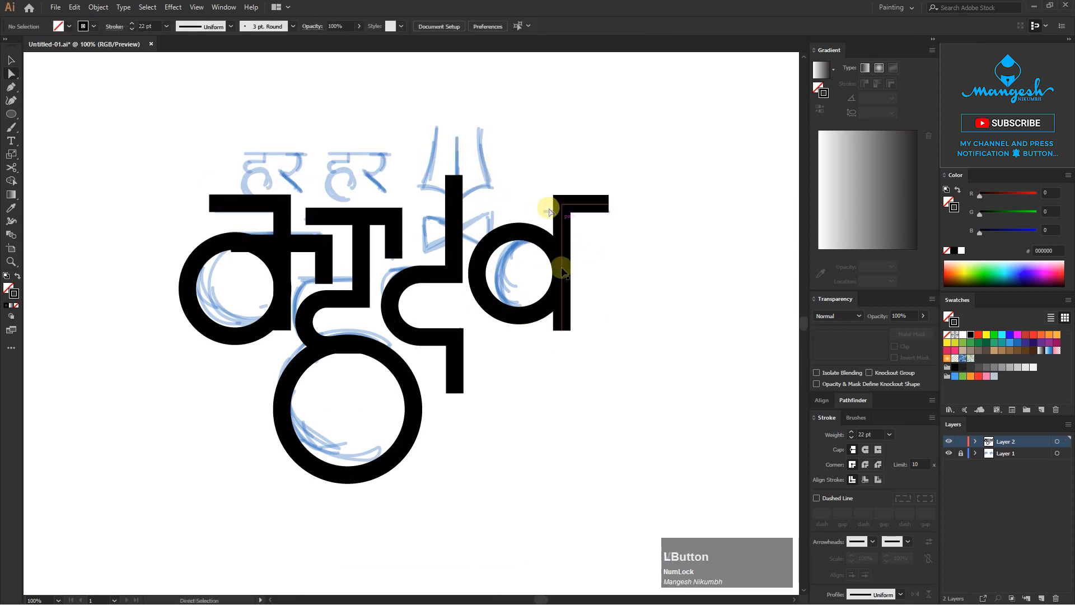
{"action": "left_click_drag", "start_coordinate": [456, 344], "coordinate": [444, 356]}
Step: Draw a horizontal line about 46 px long leftward from the third letter's stem and apply the triangular tapered width profile
{"action": "key", "text": "p"}
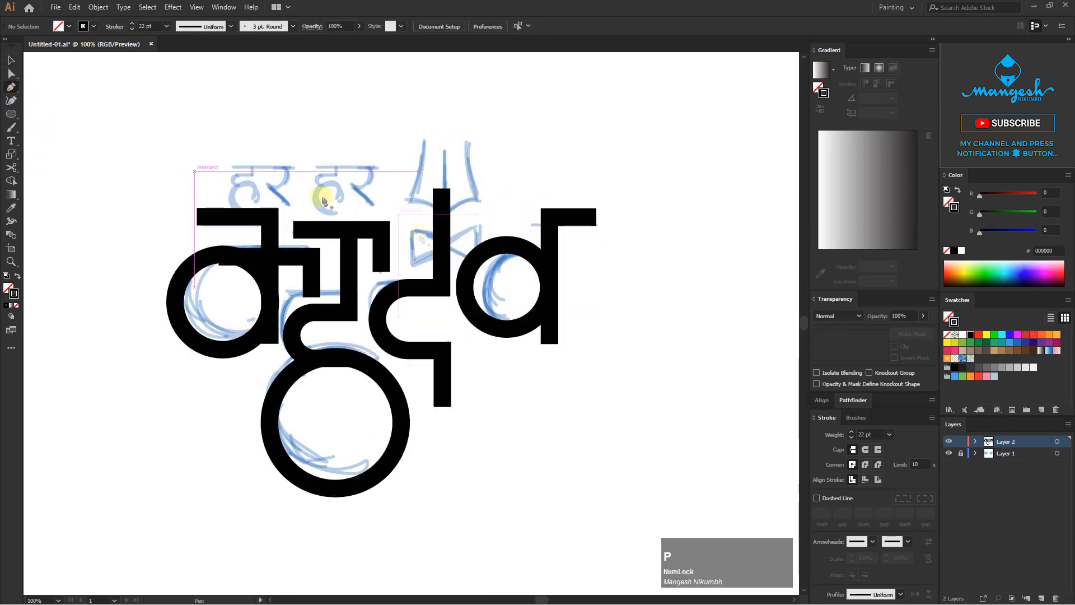
{"action": "left_click", "coordinate": [442, 242]}
{"action": "left_click", "coordinate": [406, 243]}
{"action": "key", "text": "v"}
{"action": "left_click", "coordinate": [412, 219]}
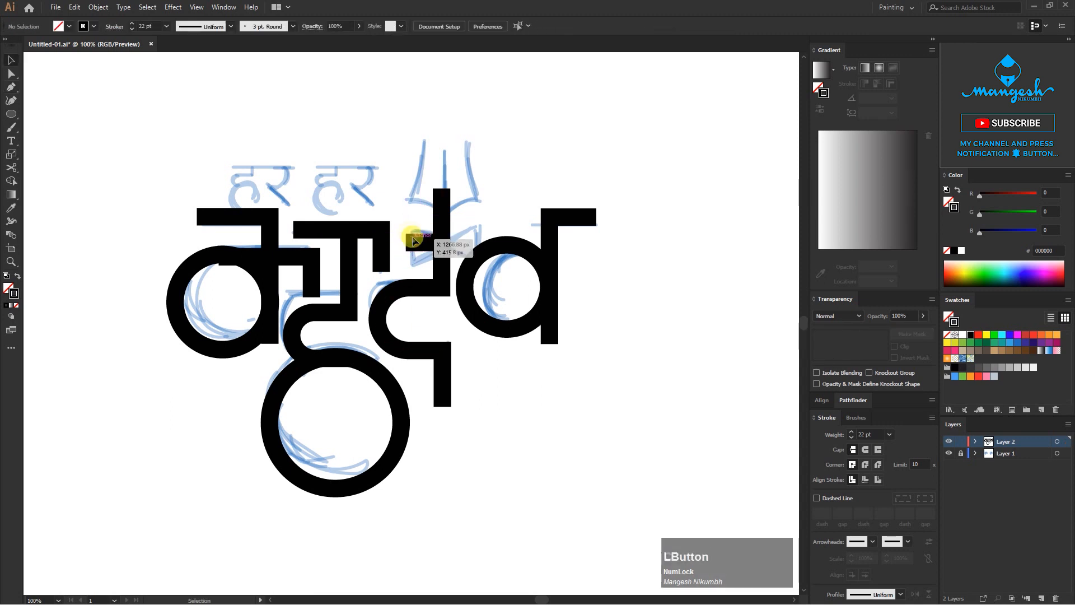
{"action": "left_click", "coordinate": [414, 243]}
{"action": "left_click", "coordinate": [900, 594]}
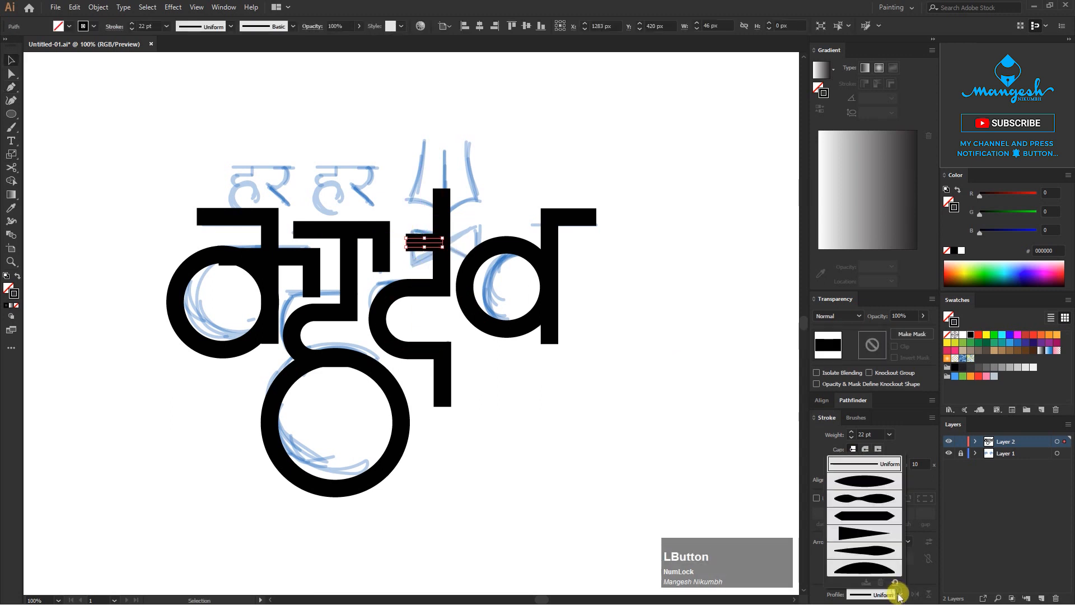
{"action": "left_click", "coordinate": [863, 534]}
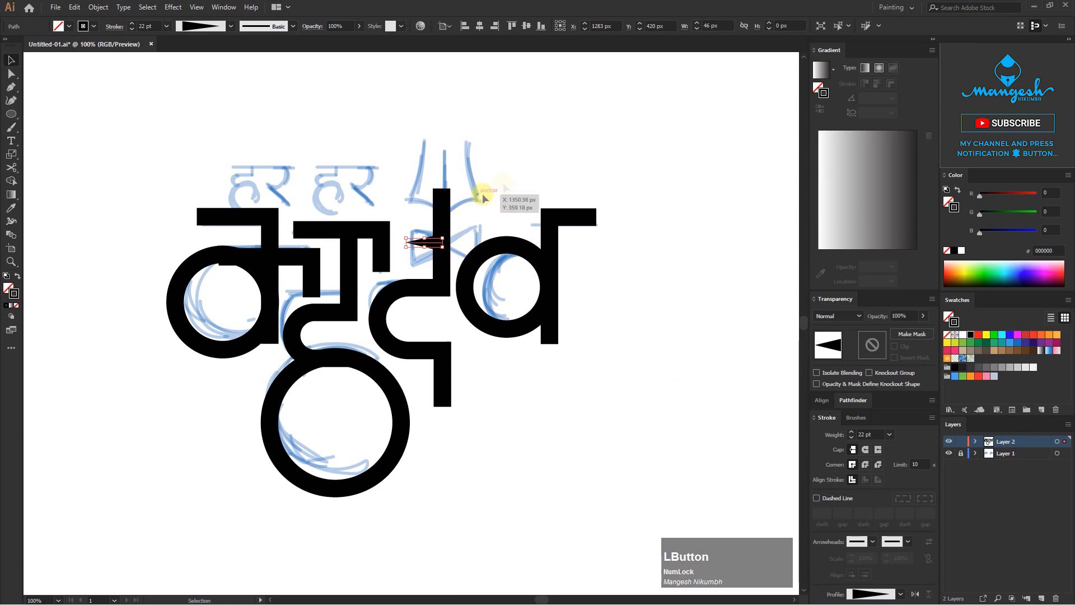
Step: Move the tapered line to the right side of the stem and set its stroke weight to 40 pt
{"action": "key", "text": "ctrl+plus"}
{"action": "key", "text": "ctrl+plus"}
{"action": "left_click_drag", "start_coordinate": [365, 278], "coordinate": [447, 263]}
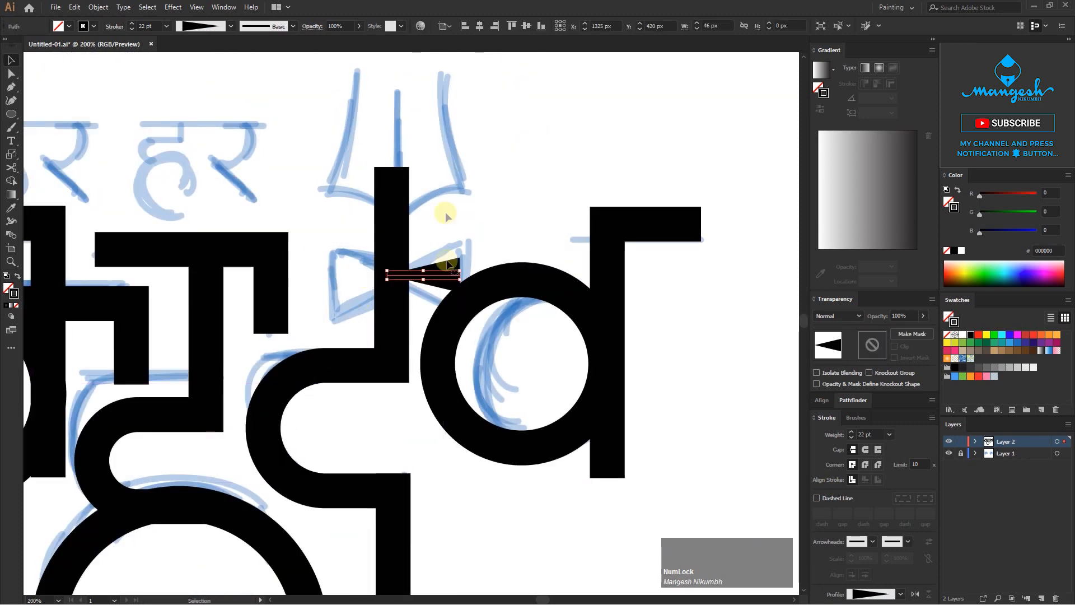
{"action": "left_click", "coordinate": [166, 26]}
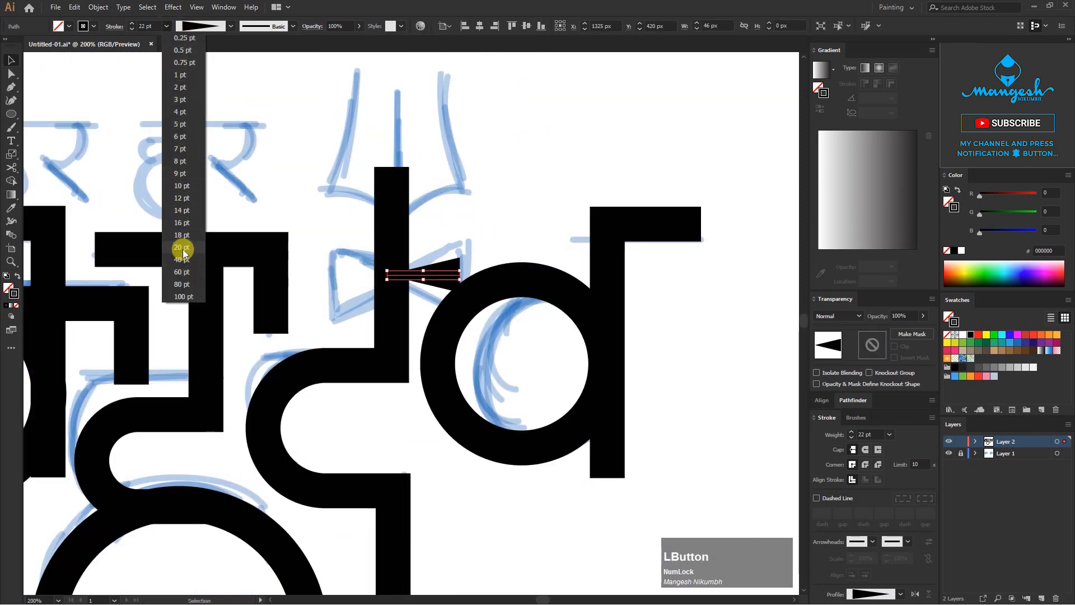
{"action": "left_click", "coordinate": [183, 252]}
{"action": "key", "text": "KP_Enter"}
{"action": "left_click", "coordinate": [166, 27]}
{"action": "left_click", "coordinate": [182, 260]}
Step: Raise the drum's right half and add a mirrored copy on the left so the two meet at the stem
{"action": "left_click", "coordinate": [512, 217]}
{"action": "left_click_drag", "start_coordinate": [522, 287], "coordinate": [587, 280]}
{"action": "left_click_drag", "start_coordinate": [506, 269], "coordinate": [515, 241]}
{"action": "left_click", "coordinate": [524, 243]}
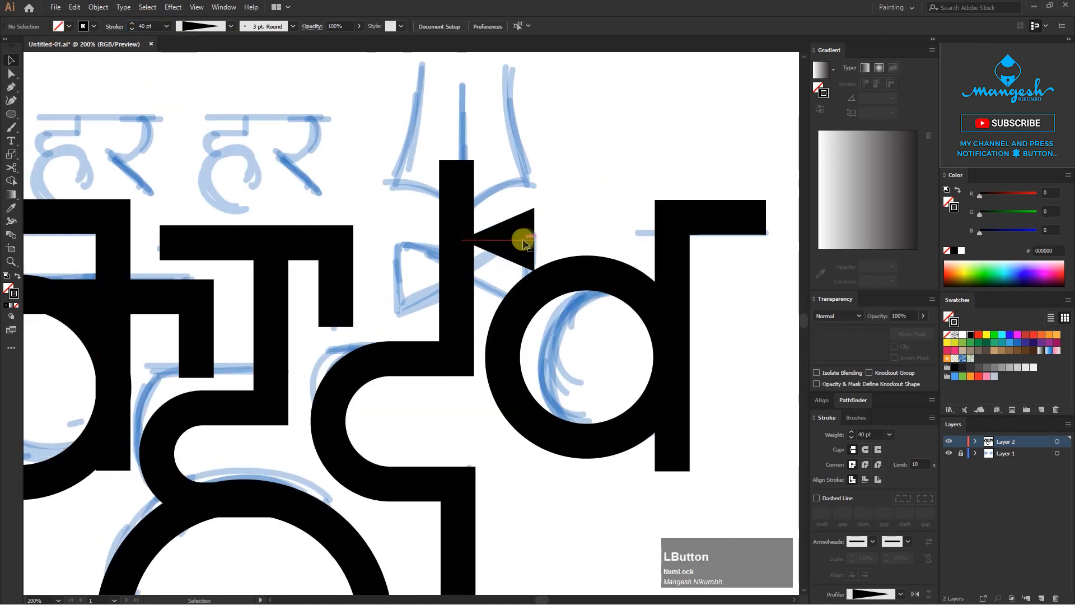
{"action": "left_click_drag", "start_coordinate": [439, 243], "coordinate": [438, 235]}
{"action": "left_click_drag", "start_coordinate": [416, 272], "coordinate": [322, 246]}
{"action": "mouse_move", "coordinate": [409, 241]}
{"action": "left_mouse_down"}
{"action": "mouse_move", "coordinate": [428, 241]}
{"action": "mouse_move", "coordinate": [415, 240]}
{"action": "left_mouse_up"}
{"action": "left_click", "coordinate": [511, 236], "text": "shift"}
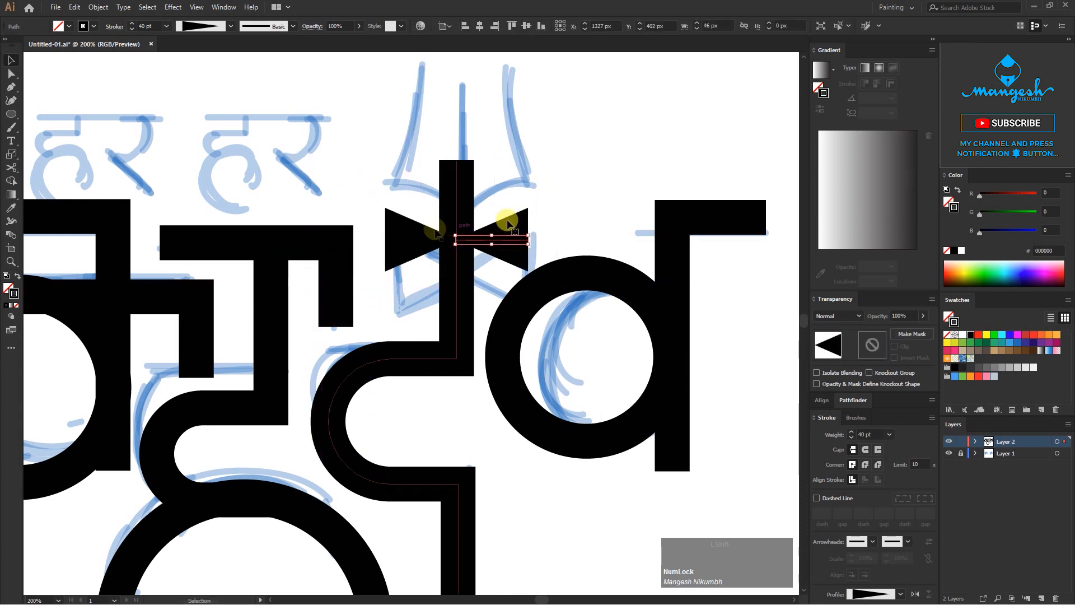
{"action": "left_click", "coordinate": [98, 8]}
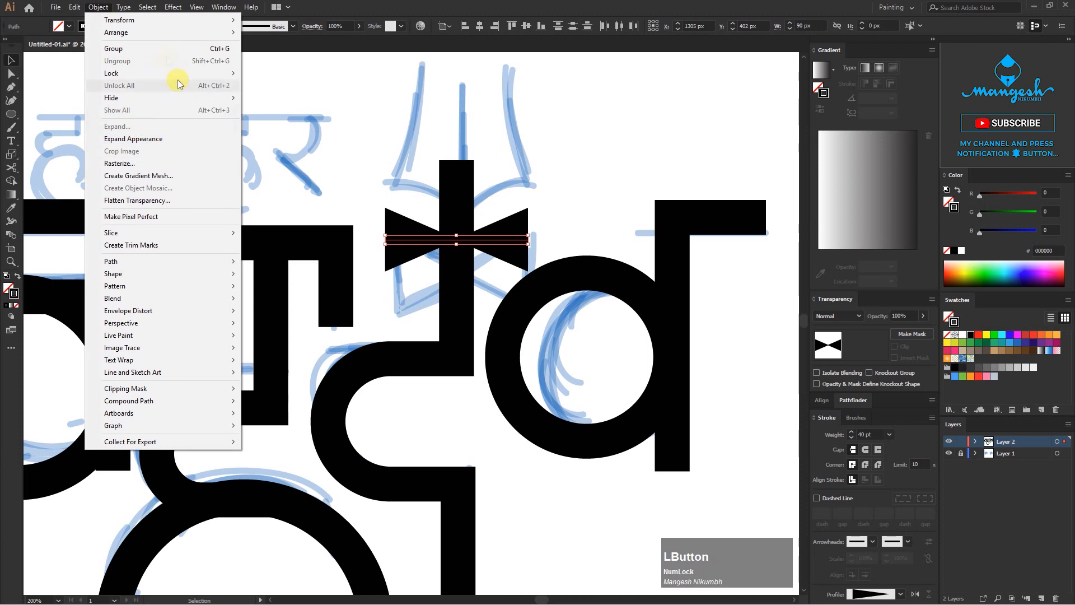
{"action": "left_click", "coordinate": [145, 41]}
{"action": "left_click", "coordinate": [501, 220]}
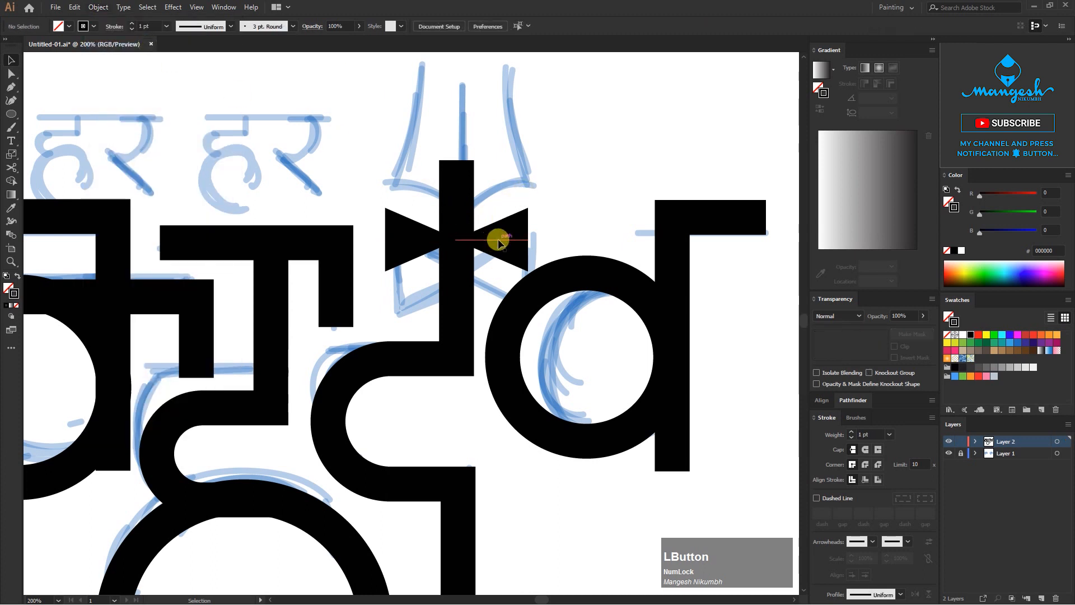
{"action": "left_click", "coordinate": [545, 189]}
{"action": "left_click_drag", "start_coordinate": [500, 240], "coordinate": [507, 240]}
{"action": "left_click", "coordinate": [569, 194]}
{"action": "left_click", "coordinate": [578, 189]}
Step: Draw a vertical line about 82 px long above the stem, give it the letters' 22 pt stroke and apply the triangular tapered profile
{"action": "key", "text": "space"}
{"action": "left_click_drag", "start_coordinate": [544, 167], "coordinate": [535, 185]}
{"action": "key", "text": "ctrl+minus"}
{"action": "left_click_drag", "start_coordinate": [439, 116], "coordinate": [448, 154]}
{"action": "key", "text": "p"}
{"action": "left_click", "coordinate": [449, 147]}
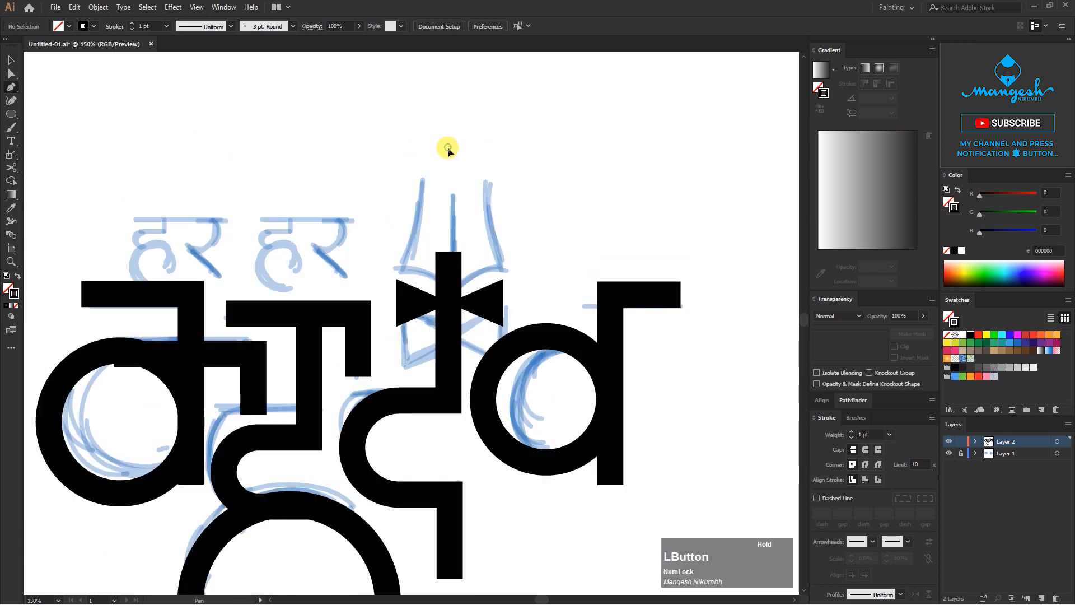
{"action": "left_click_drag", "start_coordinate": [450, 243], "coordinate": [463, 228]}
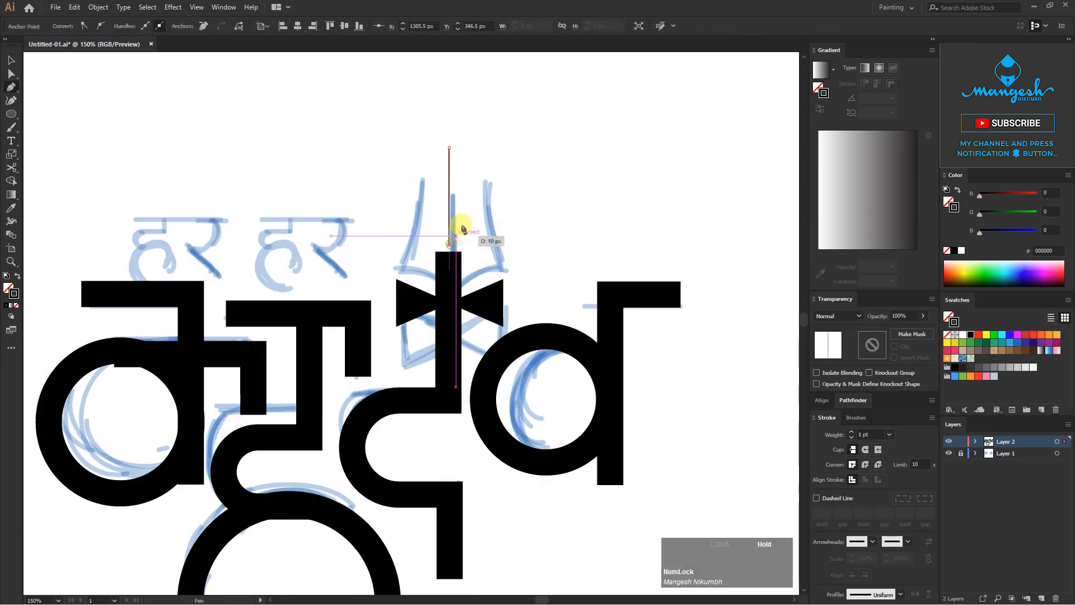
{"action": "left_click", "coordinate": [611, 292]}
{"action": "key", "text": "v"}
{"action": "left_click", "coordinate": [882, 595]}
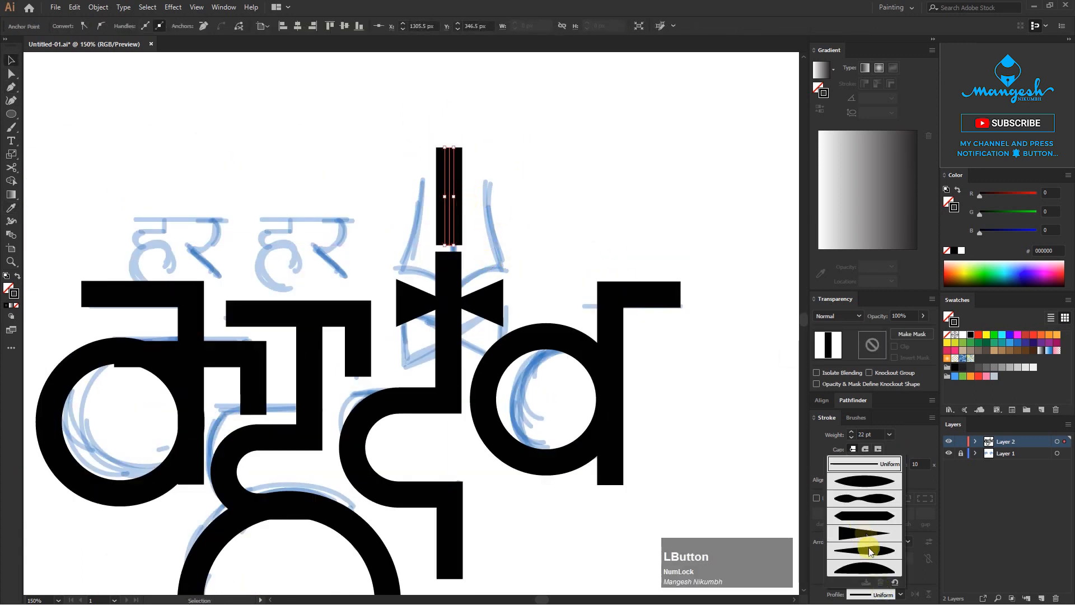
{"action": "left_click", "coordinate": [863, 535]}
Step: Lower the trident's centre spike until it joins the top of the stem
{"action": "left_click_drag", "start_coordinate": [457, 144], "coordinate": [475, 203]}
{"action": "left_click", "coordinate": [477, 227]}
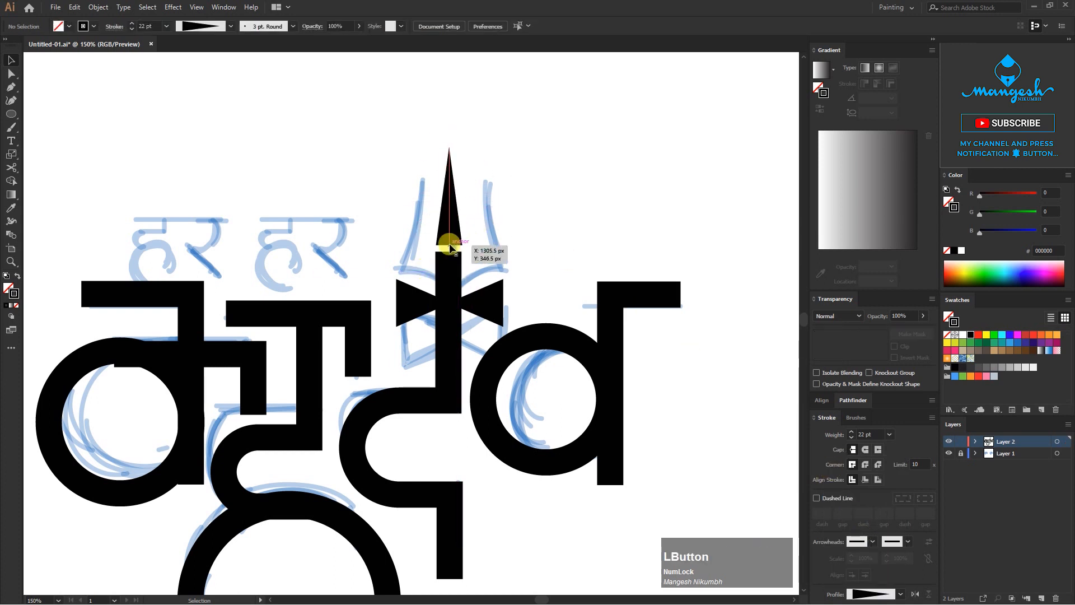
{"action": "left_click_drag", "start_coordinate": [449, 255], "coordinate": [449, 258]}
{"action": "key", "text": "ctrl+plus"}
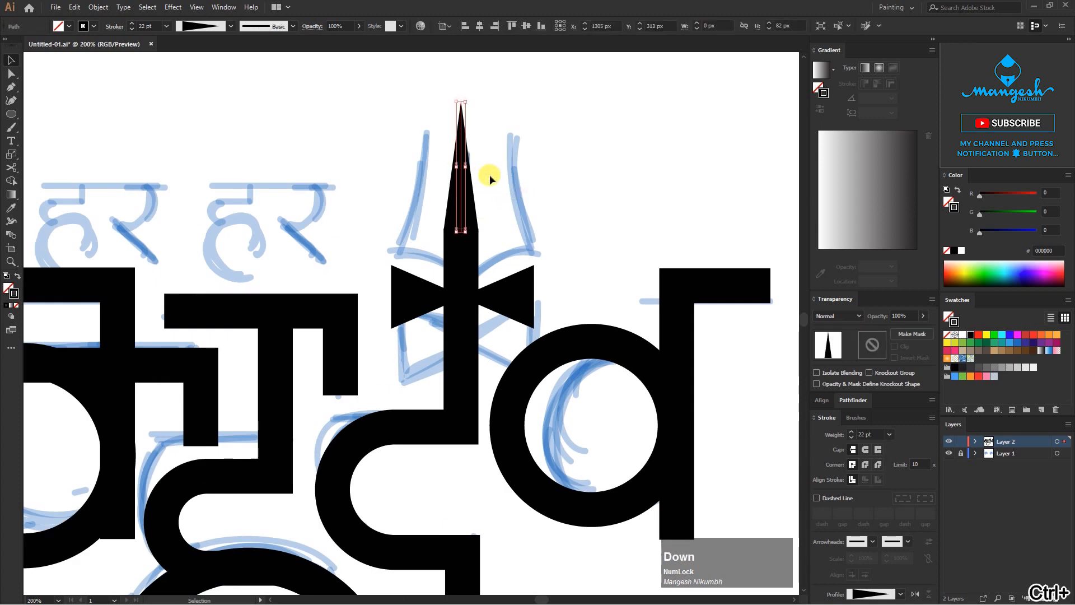
Step: Draw the trident's left prong as a curved path from its tip to the outer corner and in to the stem
{"action": "left_click_drag", "start_coordinate": [536, 164], "coordinate": [500, 226]}
{"action": "key", "text": "p"}
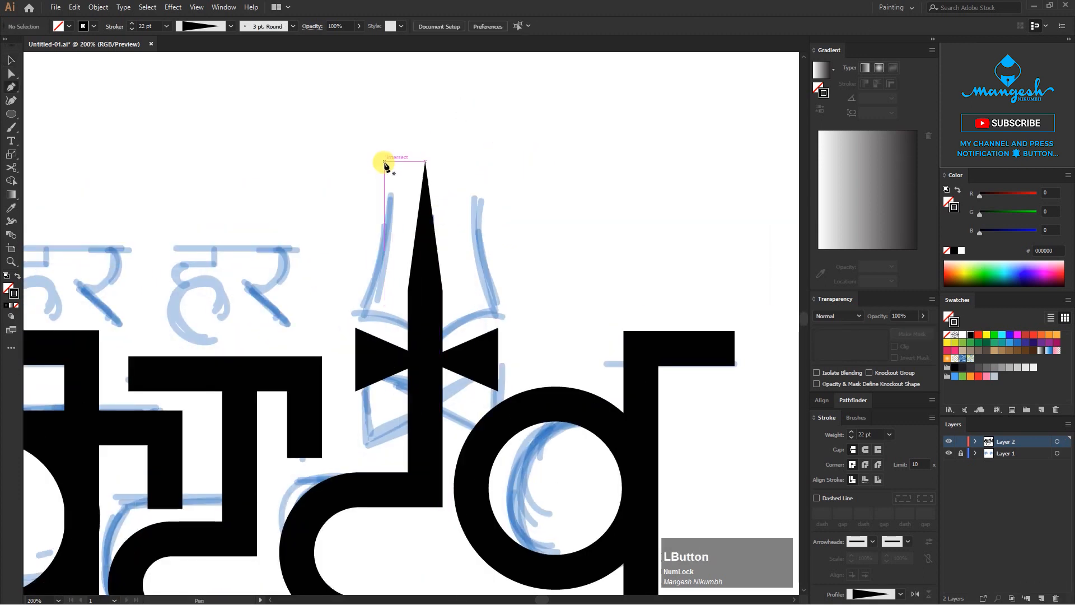
{"action": "left_click", "coordinate": [384, 163]}
{"action": "left_click_drag", "start_coordinate": [328, 345], "coordinate": [327, 351]}
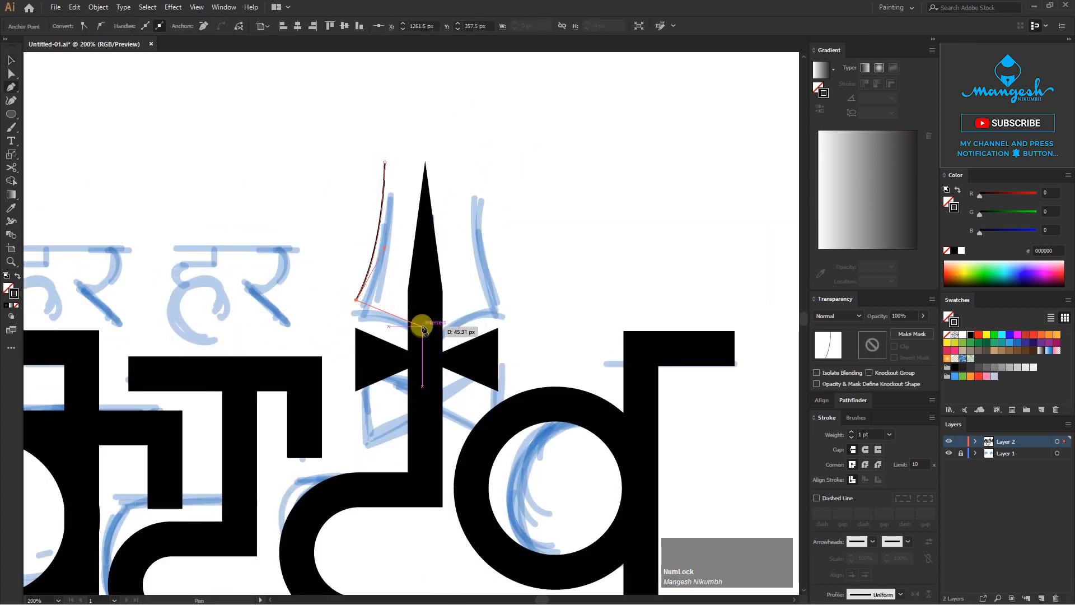
{"action": "left_click_drag", "start_coordinate": [446, 347], "coordinate": [446, 348]}
Step: Give the left prong the 22 pt stroke and the triangular tapered profile, flipped along so that the tip is pointed
{"action": "key", "text": "v"}
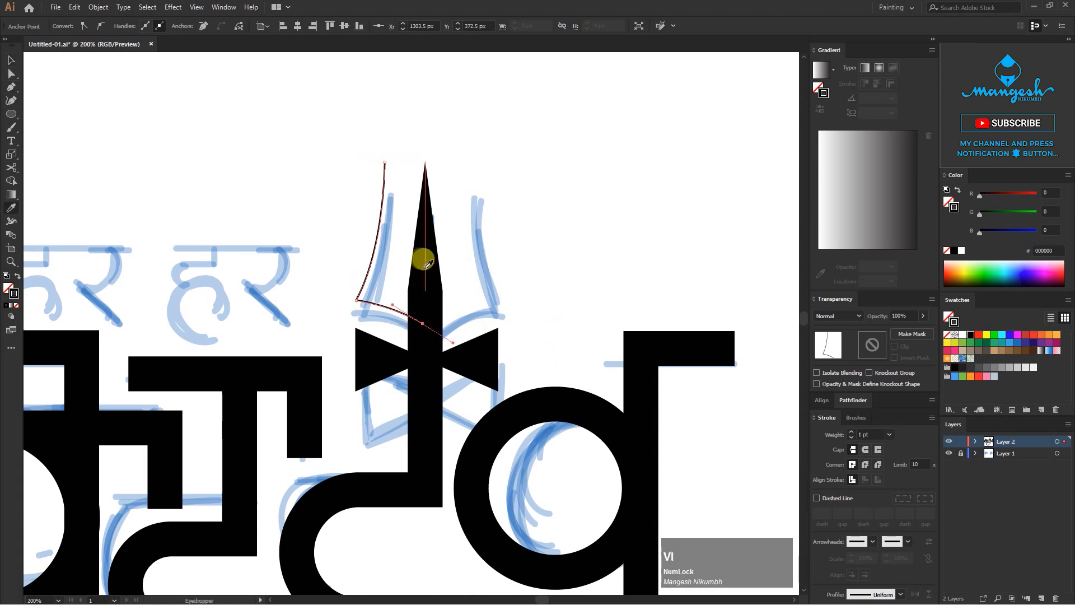
{"action": "left_click", "coordinate": [427, 266]}
{"action": "left_click", "coordinate": [900, 594]}
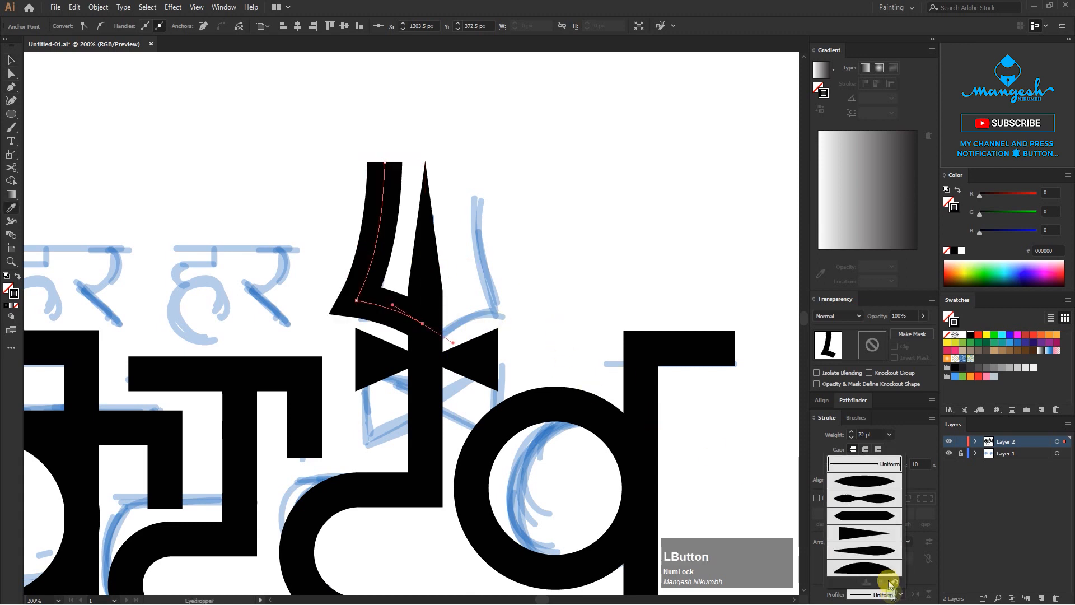
{"action": "left_click", "coordinate": [870, 531]}
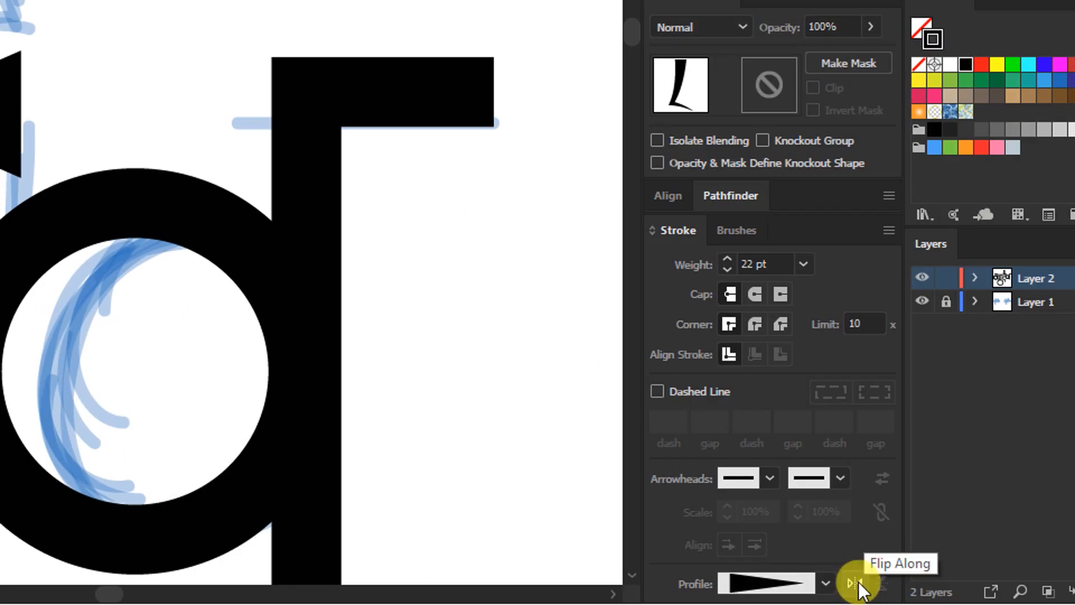
{"action": "key", "text": "F9"}
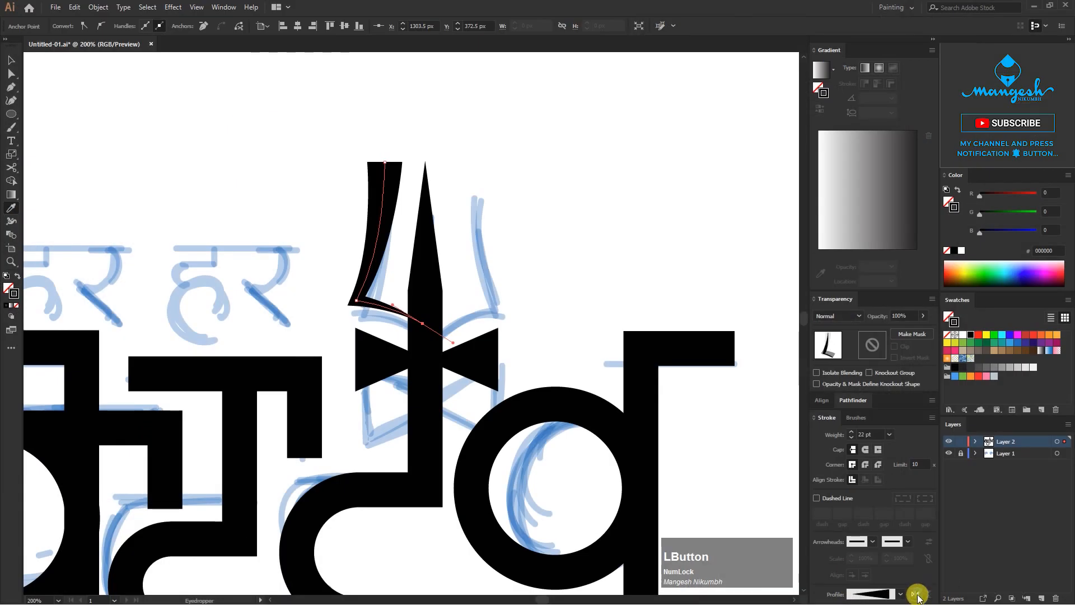
{"action": "left_click", "coordinate": [917, 594]}
{"action": "left_click", "coordinate": [476, 270]}
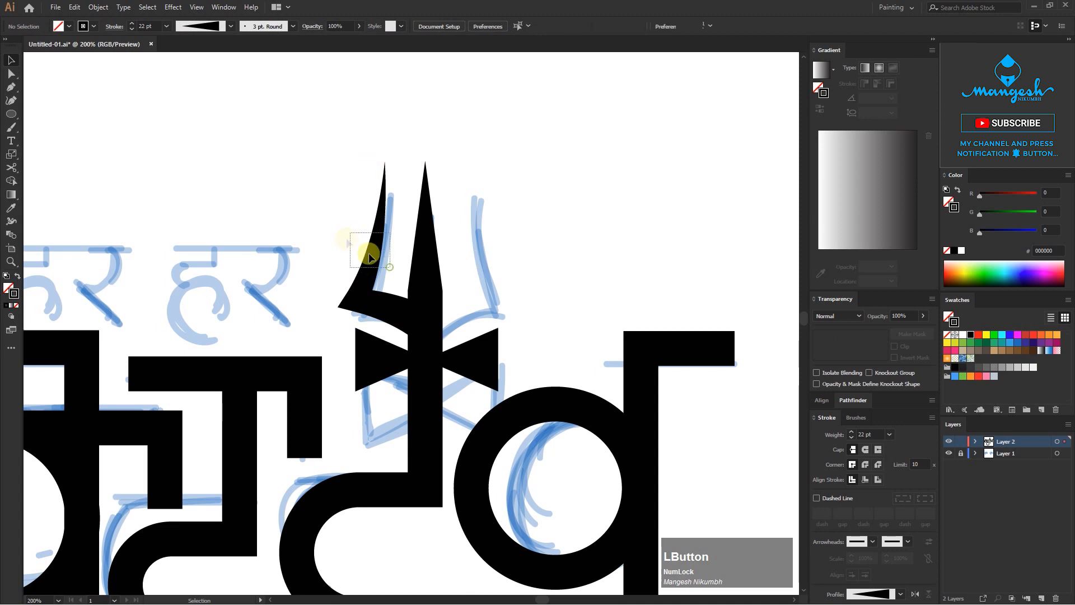
Step: Move the left prong's tip anchor point slightly higher than the centre spike
{"action": "left_click_drag", "start_coordinate": [346, 238], "coordinate": [348, 236]}
{"action": "key", "text": "a"}
{"action": "left_click_drag", "start_coordinate": [403, 182], "coordinate": [357, 128]}
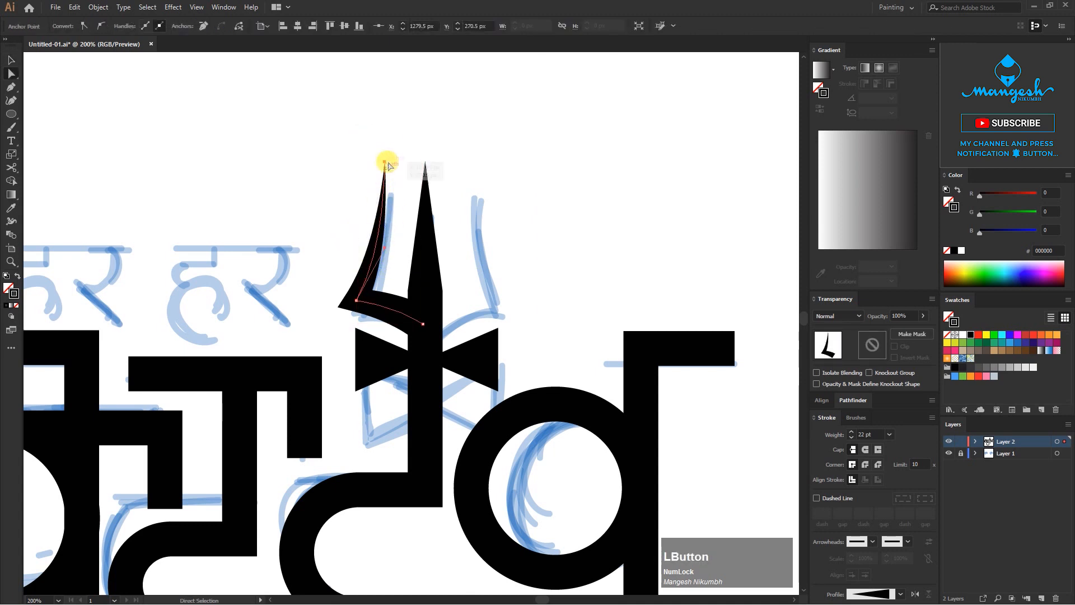
{"action": "key", "text": "v"}
Step: Copy the left prong to the right of the centre spike and flip the copy horizontally
{"action": "left_click", "coordinate": [392, 243]}
{"action": "left_click_drag", "start_coordinate": [395, 306], "coordinate": [473, 300]}
{"action": "left_click", "coordinate": [223, 7]}
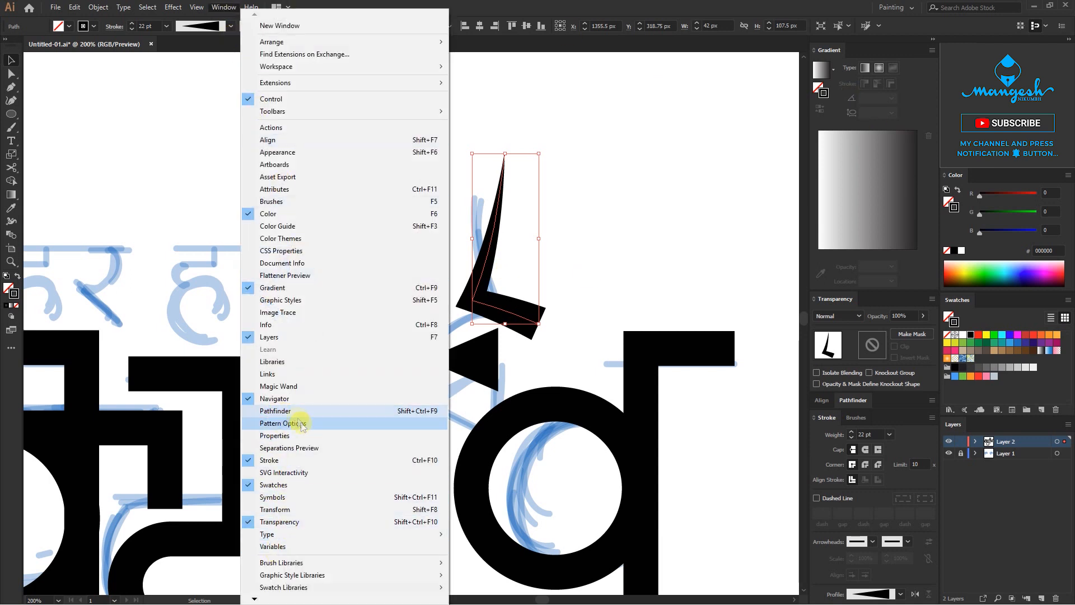
{"action": "left_click", "coordinate": [275, 436]}
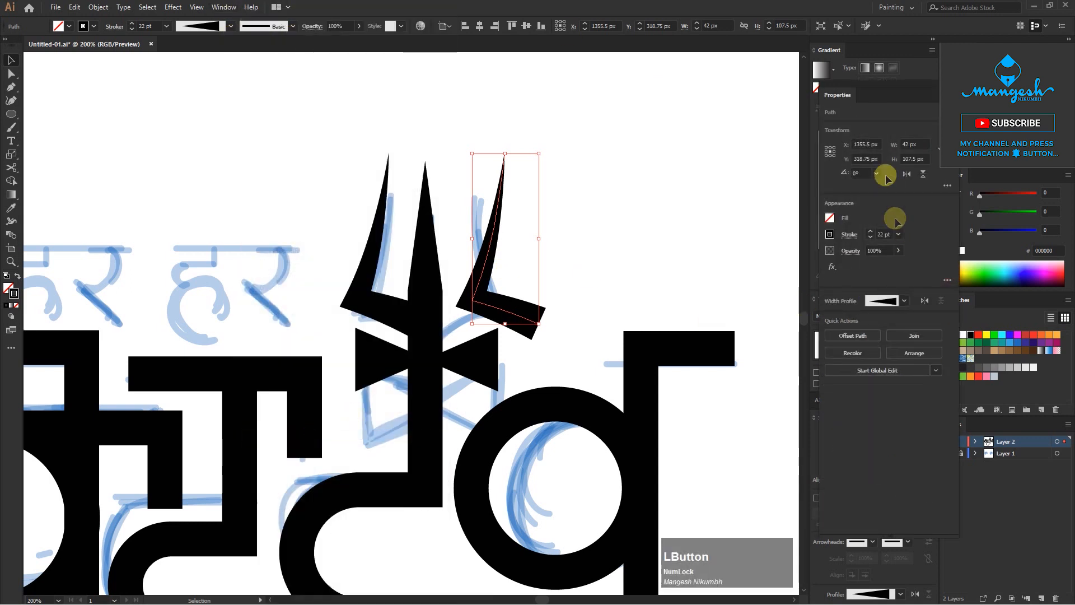
{"action": "left_click_drag", "start_coordinate": [892, 93], "coordinate": [727, 73]}
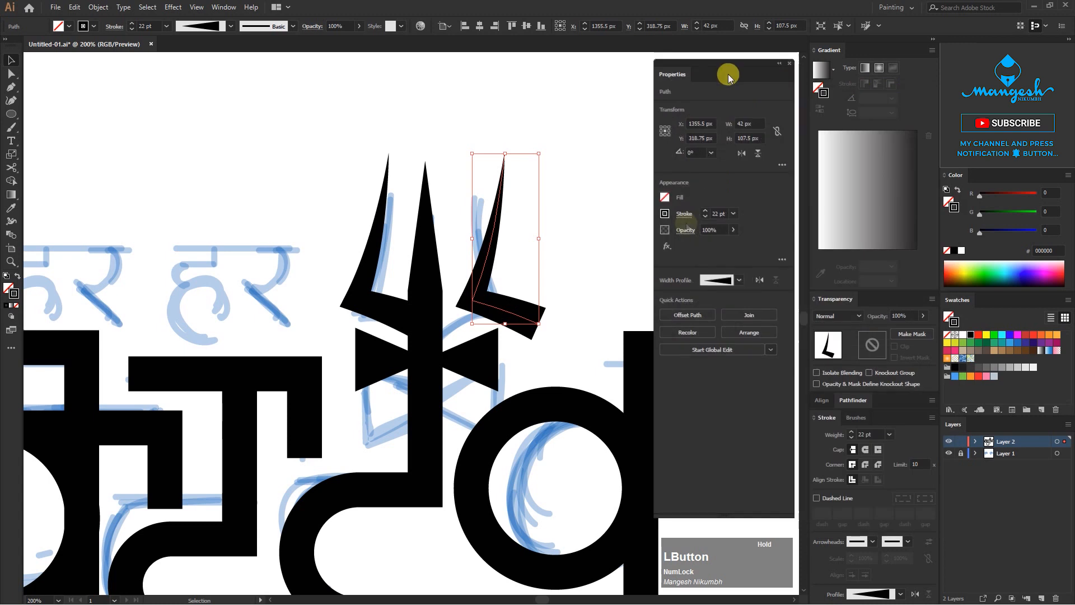
{"action": "left_click", "coordinate": [742, 154]}
{"action": "left_click", "coordinate": [780, 65]}
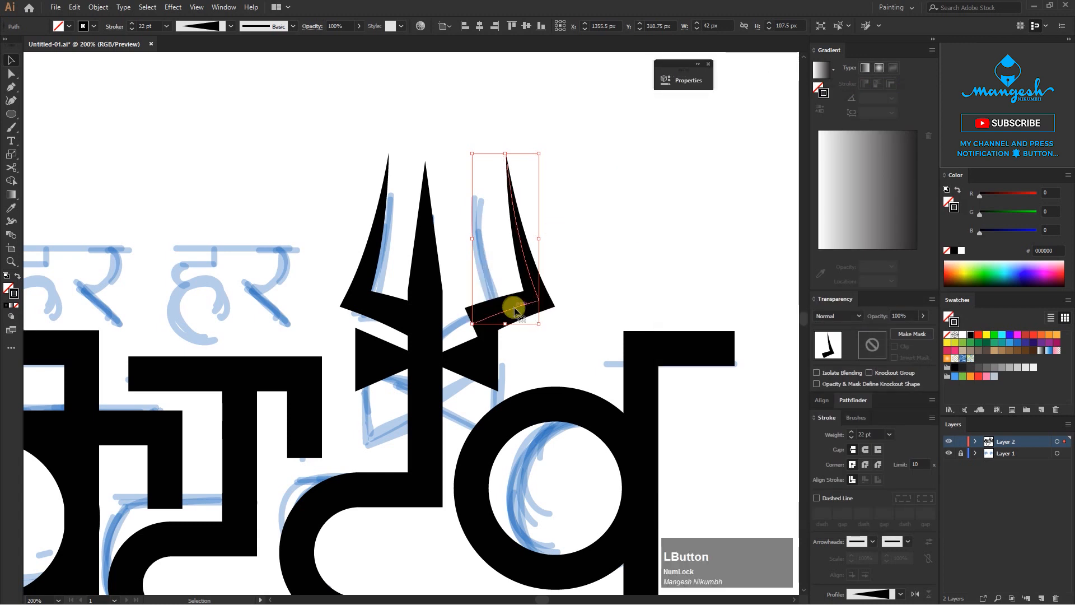
Step: Move the flipped prong in until it meets the left prong at the stem, and group the two prongs
{"action": "left_click_drag", "start_coordinate": [469, 308], "coordinate": [457, 308]}
{"action": "left_click", "coordinate": [392, 268], "text": "shift"}
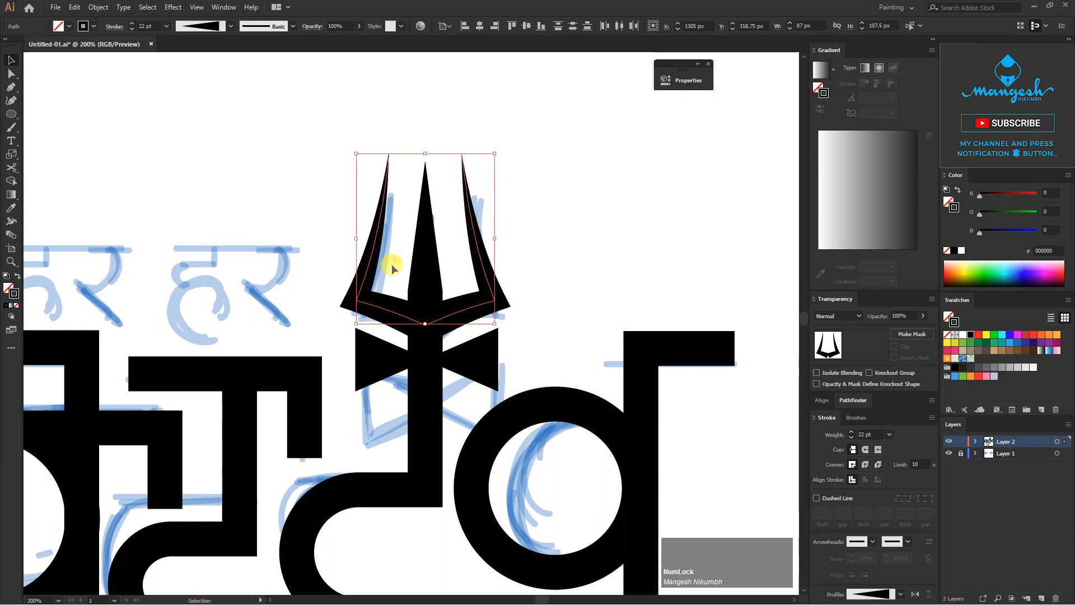
{"action": "left_click", "coordinate": [98, 7]}
{"action": "left_click", "coordinate": [130, 50]}
{"action": "left_click", "coordinate": [468, 361], "text": "shift"}
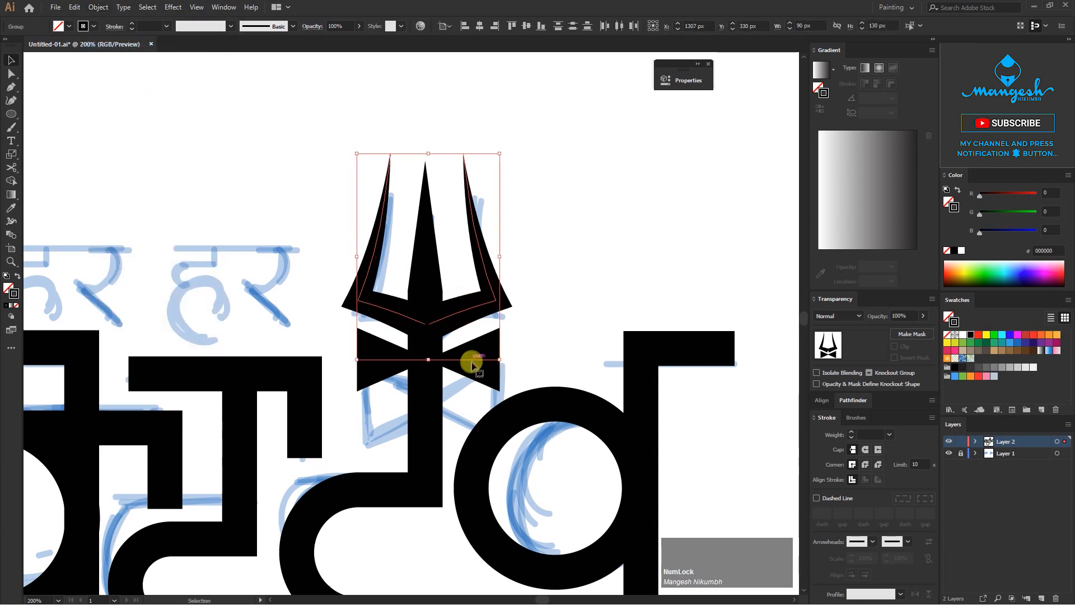
Step: Shorten the trident by lowering its three prong tips, and nudge the left prong's outer corner inward
{"action": "left_click", "coordinate": [578, 224]}
{"action": "key", "text": "ctrl+minus"}
{"action": "key", "text": "a"}
{"action": "left_click_drag", "start_coordinate": [441, 98], "coordinate": [521, 147]}
{"action": "key", "text": "Down"}
{"action": "key", "text": "Down"}
{"action": "key", "text": "Down"}
{"action": "key", "text": "Down"}
{"action": "key", "text": "Down"}
{"action": "key", "text": "Down"}
{"action": "key", "text": "Down"}
{"action": "key", "text": "Down"}
{"action": "key", "text": "Down"}
{"action": "key", "text": "Down"}
{"action": "key", "text": "Down"}
{"action": "key", "text": "Down"}
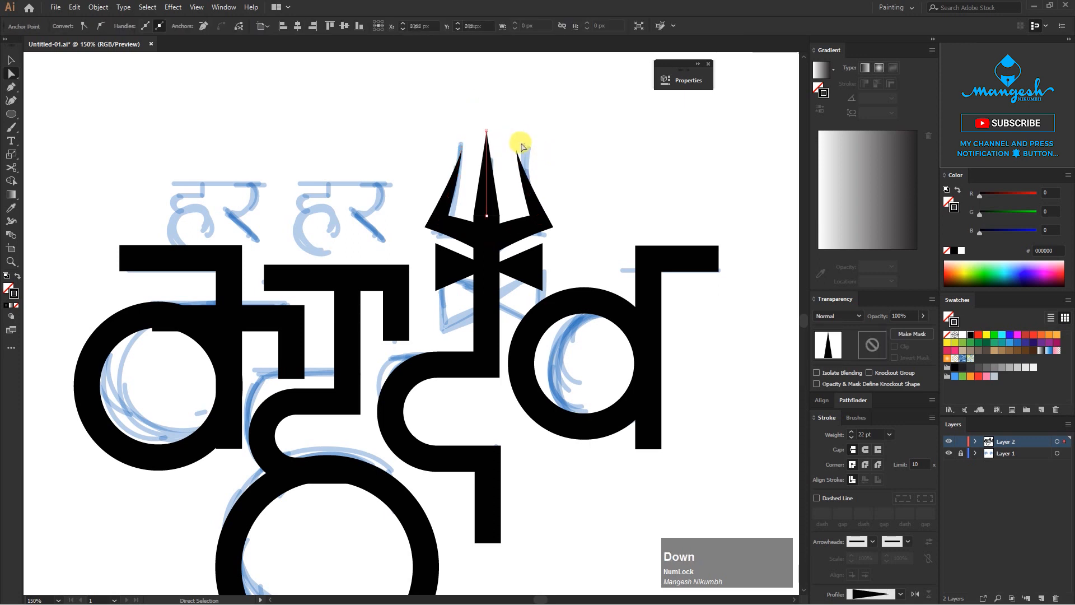
{"action": "left_click_drag", "start_coordinate": [433, 136], "coordinate": [509, 163]}
{"action": "left_click", "coordinate": [441, 218]}
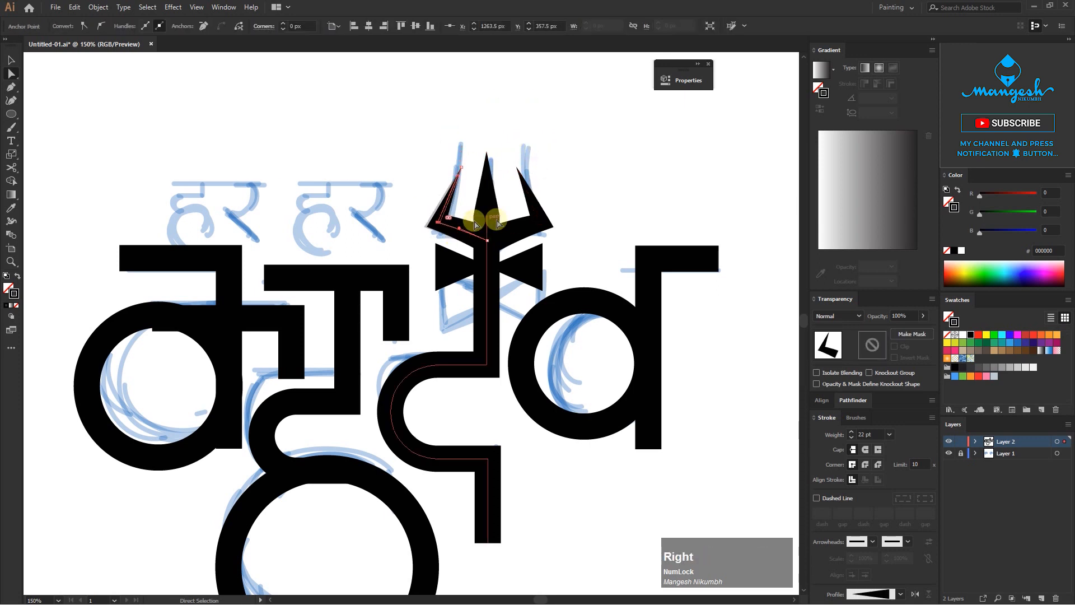
{"action": "key", "text": "v"}
{"action": "left_click", "coordinate": [559, 193]}
Step: Delete the bottom anchor point of the large lower circle to reduce it to its upper half
{"action": "left_click_drag", "start_coordinate": [550, 217], "coordinate": [600, 187]}
{"action": "left_click_drag", "start_coordinate": [524, 293], "coordinate": [579, 167]}
{"action": "key", "text": "a"}
{"action": "left_click", "coordinate": [408, 465]}
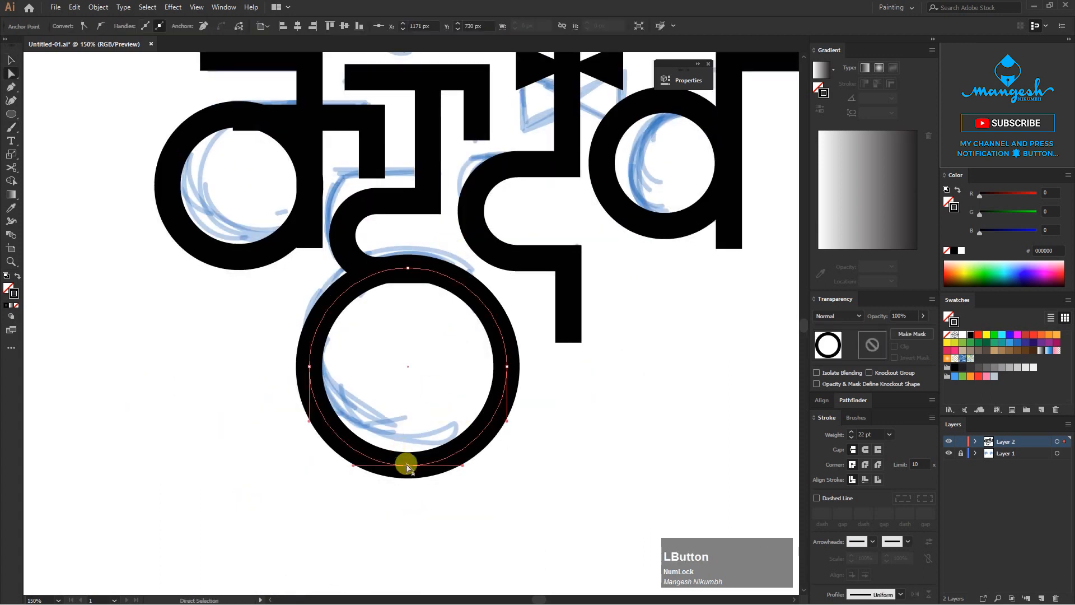
{"action": "key", "text": "Delete"}
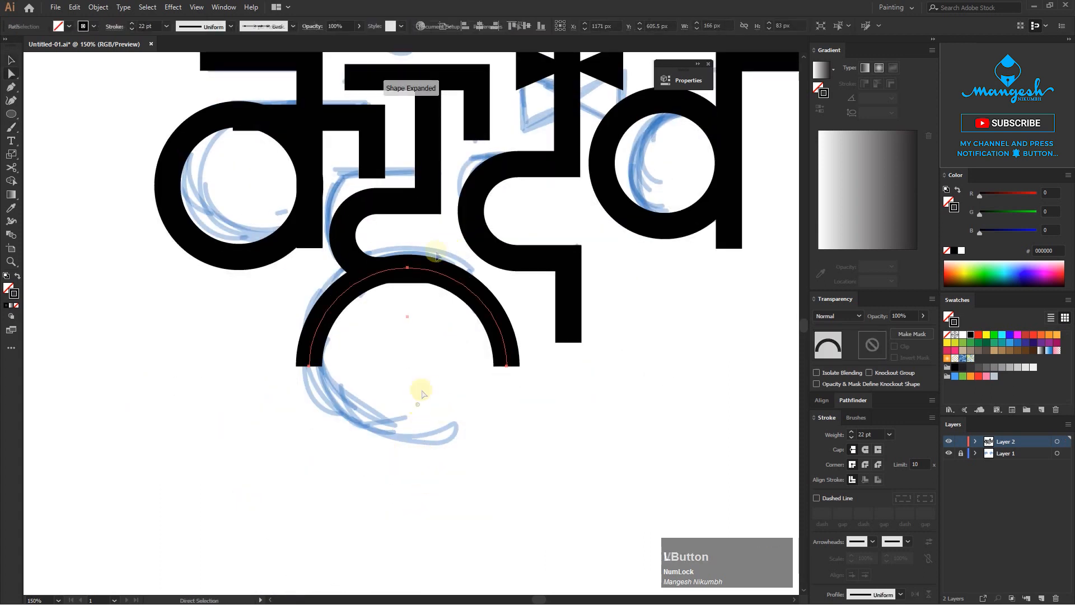
{"action": "key", "text": "v"}
{"action": "left_click", "coordinate": [416, 401]}
Step: Delete the end anchor of the S-curve's horizontal segment above the half circle, and nudge the half circle into line with the curve
{"action": "key", "text": "ctrl+plus"}
{"action": "key", "text": "ctrl+plus"}
{"action": "key", "text": "ctrl+plus"}
{"action": "key", "text": "ctrl+plus"}
{"action": "mouse_move", "coordinate": [449, 287]}
{"action": "left_mouse_down"}
{"action": "mouse_move", "coordinate": [455, 354]}
{"action": "mouse_move", "coordinate": [446, 269]}
{"action": "left_mouse_up"}
{"action": "key", "text": "a"}
{"action": "left_click", "coordinate": [523, 285]}
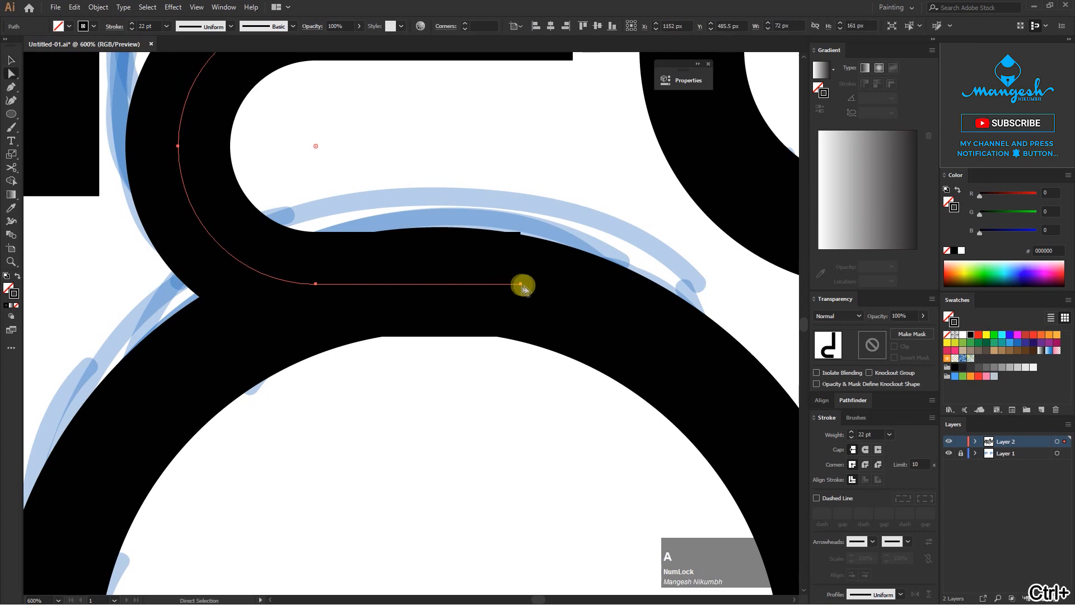
{"action": "key", "text": "Delete"}
{"action": "key", "text": "ctrl+minus"}
{"action": "key", "text": "v"}
{"action": "left_click", "coordinate": [447, 296]}
{"action": "left_click_drag", "start_coordinate": [446, 296], "coordinate": [449, 288]}
{"action": "left_click", "coordinate": [583, 250]}
Step: Draw a straight vertical leg down from the left end of the half circle
{"action": "key", "text": "ctrl+minus"}
{"action": "key", "text": "ctrl+minus"}
{"action": "key", "text": "ctrl+minus"}
{"action": "left_click_drag", "start_coordinate": [331, 210], "coordinate": [396, 341]}
{"action": "key", "text": "p"}
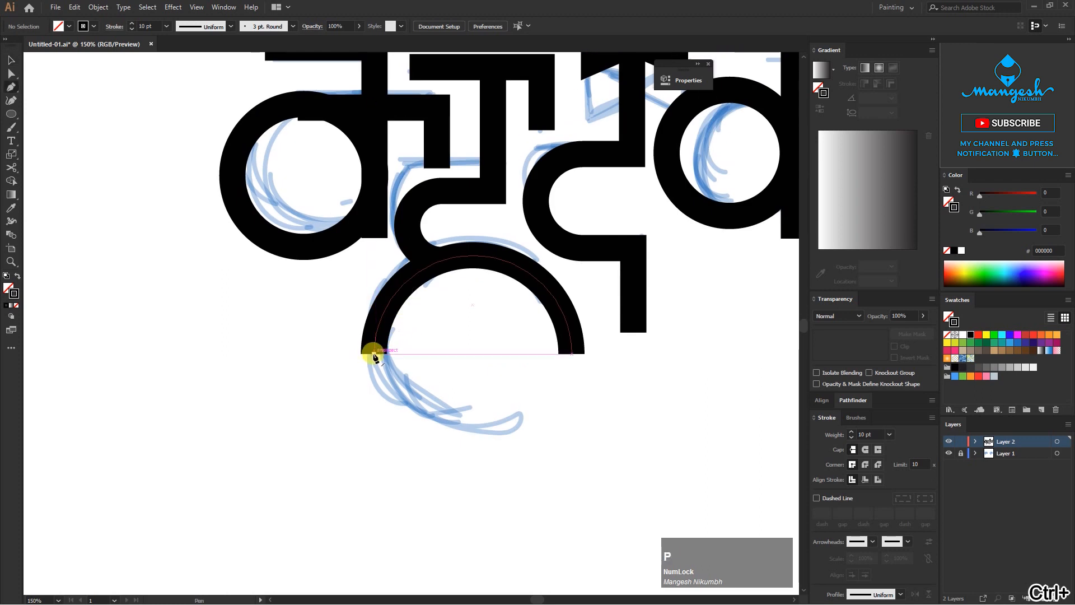
{"action": "left_click", "coordinate": [374, 435], "text": "shift"}
{"action": "key", "text": "v"}
{"action": "left_click", "coordinate": [477, 367]}
{"action": "left_click_drag", "start_coordinate": [506, 317], "coordinate": [441, 352]}
{"action": "left_click_drag", "start_coordinate": [266, 446], "coordinate": [308, 454]}
{"action": "left_click", "coordinate": [434, 382]}
{"action": "left_click_drag", "start_coordinate": [435, 379], "coordinate": [425, 402]}
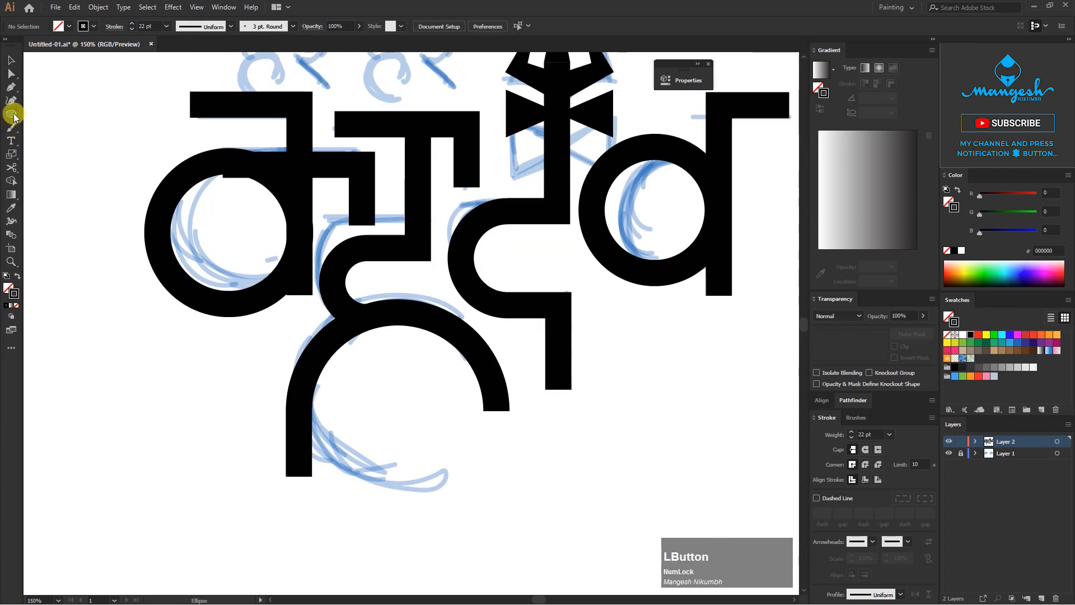
Step: Draw a rectangle about 71 by 20 px inside the half circle and set its stroke to 10 pt
{"action": "left_click", "coordinate": [14, 116]}
{"action": "left_click", "coordinate": [52, 116]}
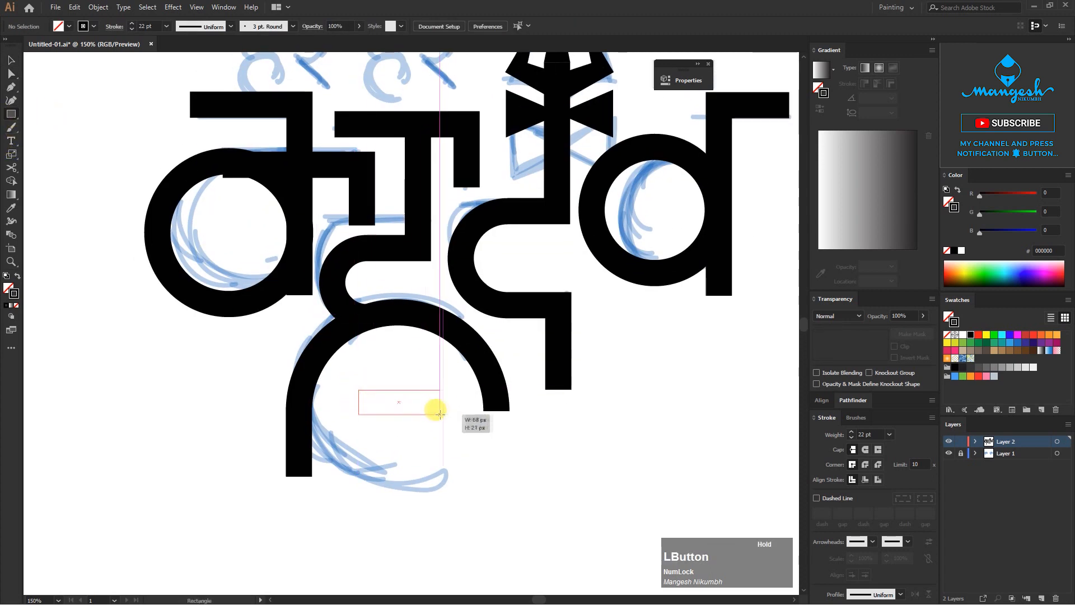
{"action": "left_click_drag", "start_coordinate": [427, 411], "coordinate": [444, 413]}
{"action": "left_click", "coordinate": [166, 27]}
{"action": "left_click", "coordinate": [180, 179]}
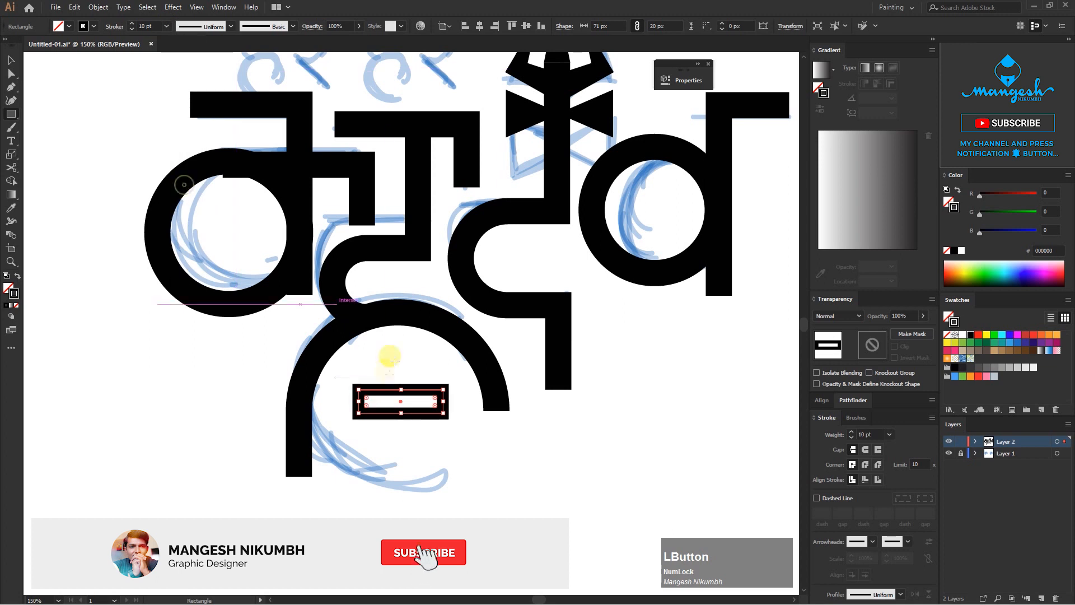
{"action": "left_click", "coordinate": [409, 365], "text": "ctrl"}
Step: Copy the small rectangle straight down so that its top border overlaps the original's bottom border
{"action": "key", "text": "ctrl+equal"}
{"action": "key", "text": "ctrl+equal"}
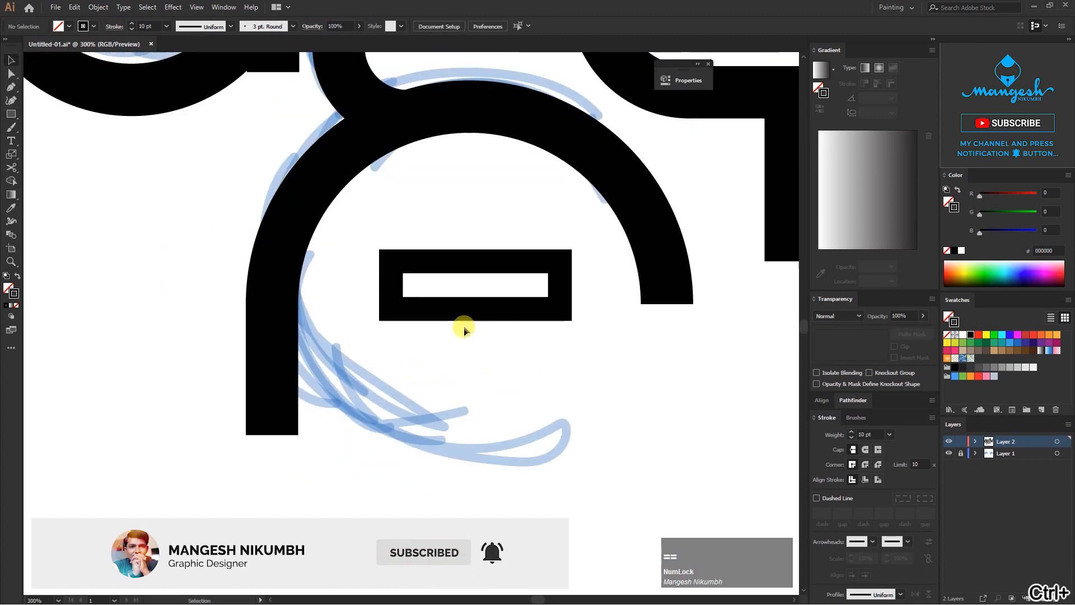
{"action": "left_click", "coordinate": [547, 259]}
{"action": "left_click_drag", "start_coordinate": [547, 259], "coordinate": [556, 312]}
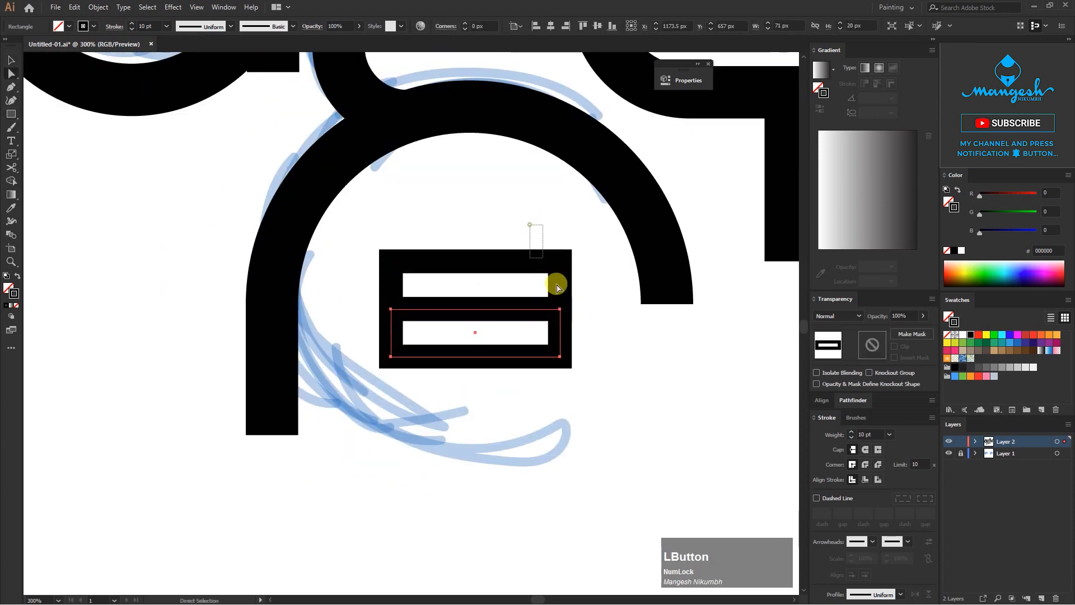
Step: Round all corners of both small rectangles fully so that they become pill shapes
{"action": "left_click_drag", "start_coordinate": [582, 380], "coordinate": [601, 390]}
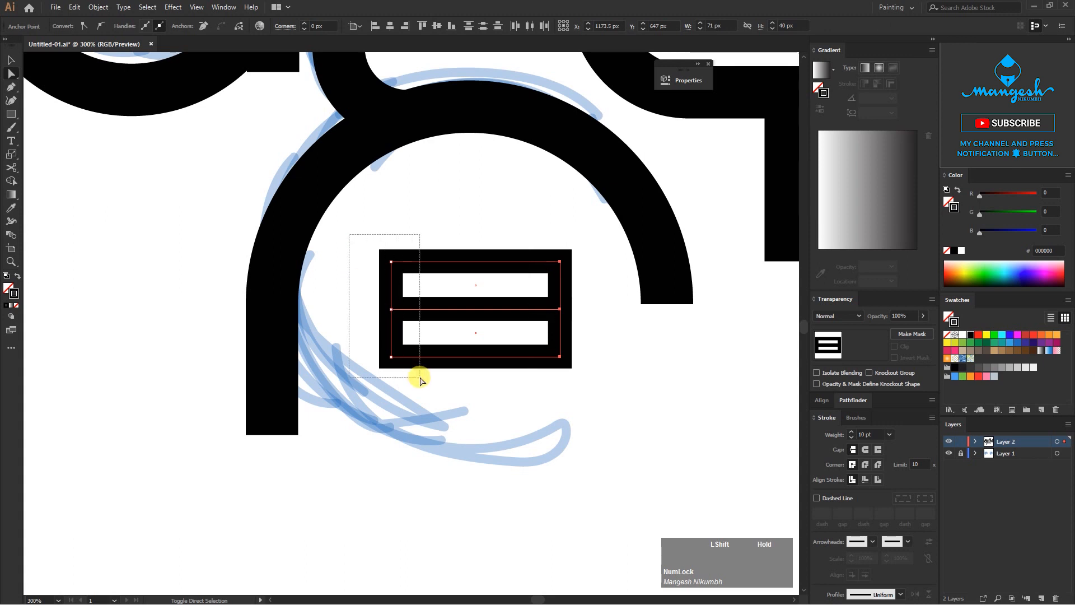
{"action": "left_click_drag", "start_coordinate": [420, 380], "coordinate": [421, 378]}
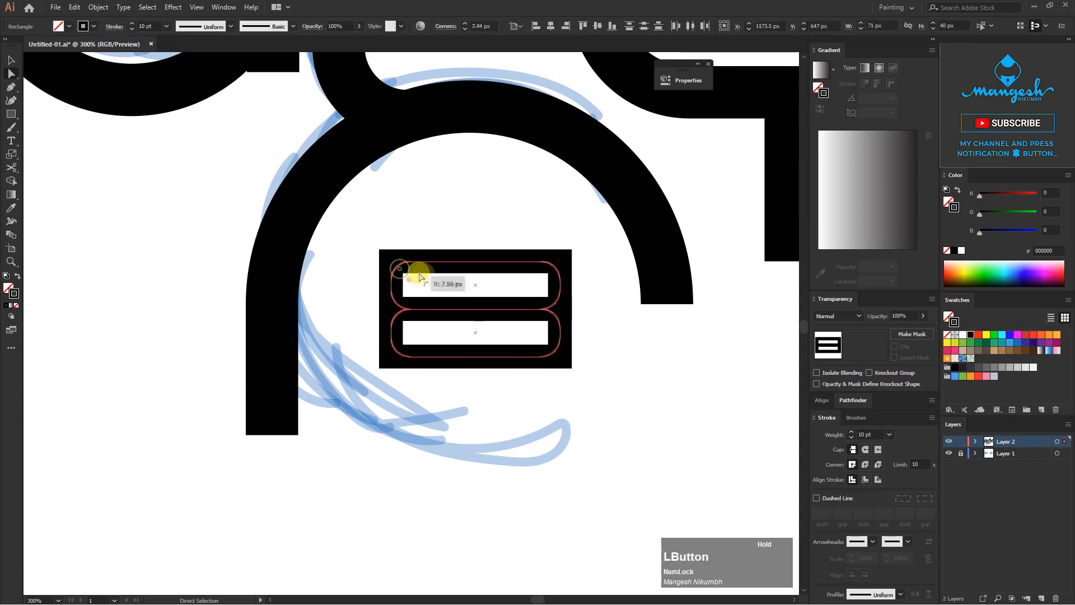
{"action": "left_click", "coordinate": [588, 309]}
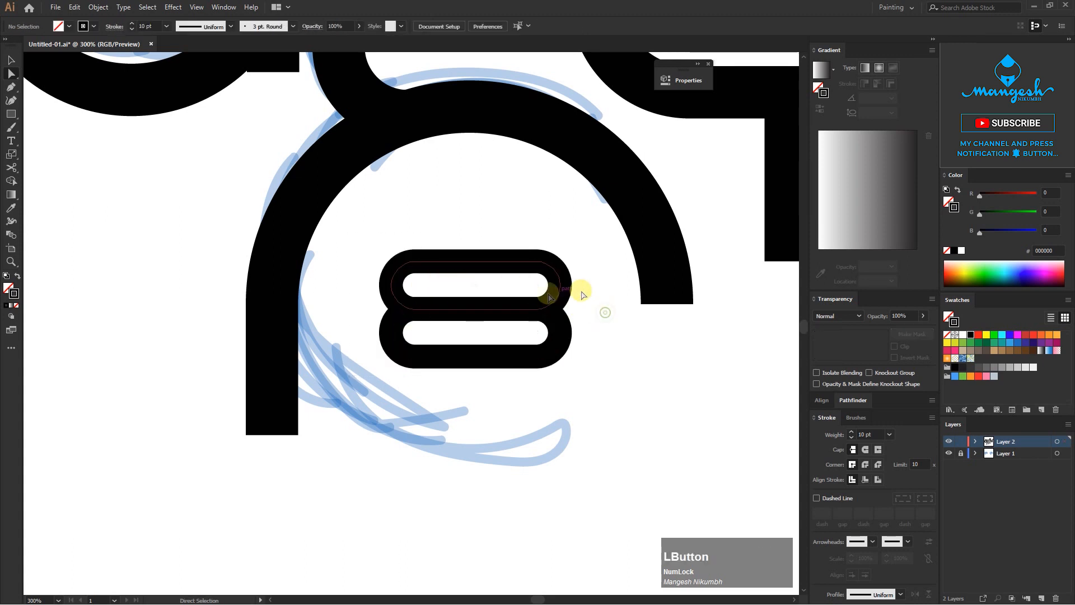
Step: Widen both pill shapes by moving their right ends outward, and centre the pair under the half circle
{"action": "left_click_drag", "start_coordinate": [486, 224], "coordinate": [592, 403]}
{"action": "left_click_drag", "start_coordinate": [537, 356], "coordinate": [572, 356]}
{"action": "key", "text": "v"}
{"action": "left_click_drag", "start_coordinate": [583, 312], "coordinate": [559, 286]}
{"action": "left_click", "coordinate": [615, 335]}
Step: Draw a small solid black circle at the centre of the two pill shapes and group the three objects
{"action": "key", "text": "l"}
{"action": "left_click_drag", "start_coordinate": [483, 298], "coordinate": [483, 298]}
{"action": "left_click", "coordinate": [17, 276]}
{"action": "key", "text": "v"}
{"action": "left_click_drag", "start_coordinate": [347, 224], "coordinate": [615, 307]}
{"action": "key", "text": "ctrl+g"}
{"action": "key", "text": "ctrl+minus"}
{"action": "key", "text": "ctrl+minus"}
Step: Nudge up the lower end anchor of the first letter's hooked side stroke
{"action": "key", "text": "a"}
{"action": "left_click_drag", "start_coordinate": [441, 203], "coordinate": [494, 226]}
{"action": "key", "text": "Up"}
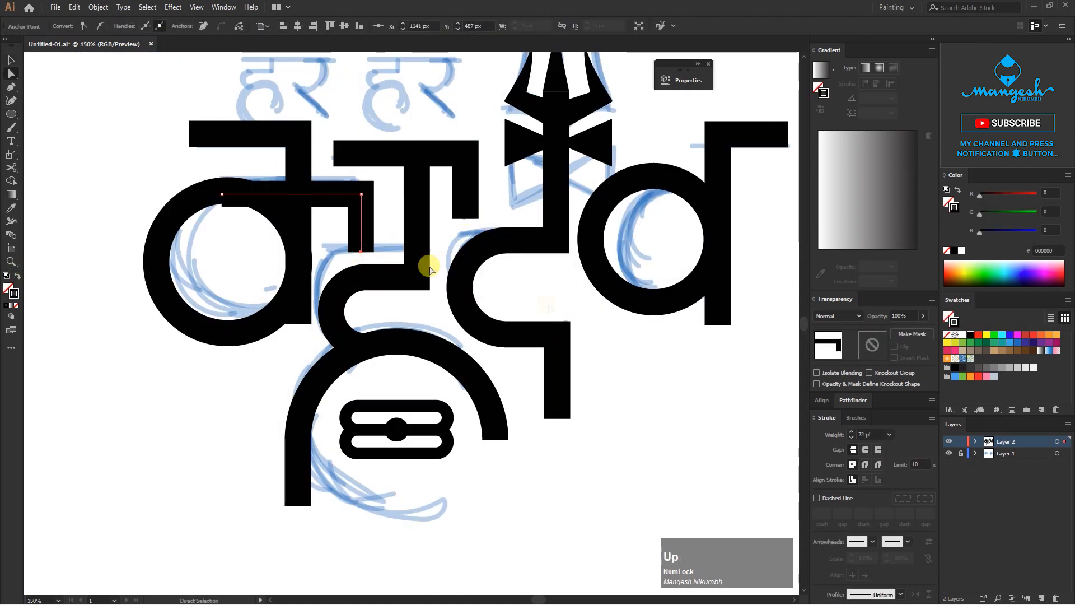
{"action": "left_click", "coordinate": [653, 264]}
{"action": "left_click_drag", "start_coordinate": [665, 252], "coordinate": [590, 305]}
Step: Nudge up the bottom end of the tail on the letter that carries the trident
{"action": "key", "text": "ctrl+minus"}
{"action": "left_click_drag", "start_coordinate": [523, 310], "coordinate": [575, 294]}
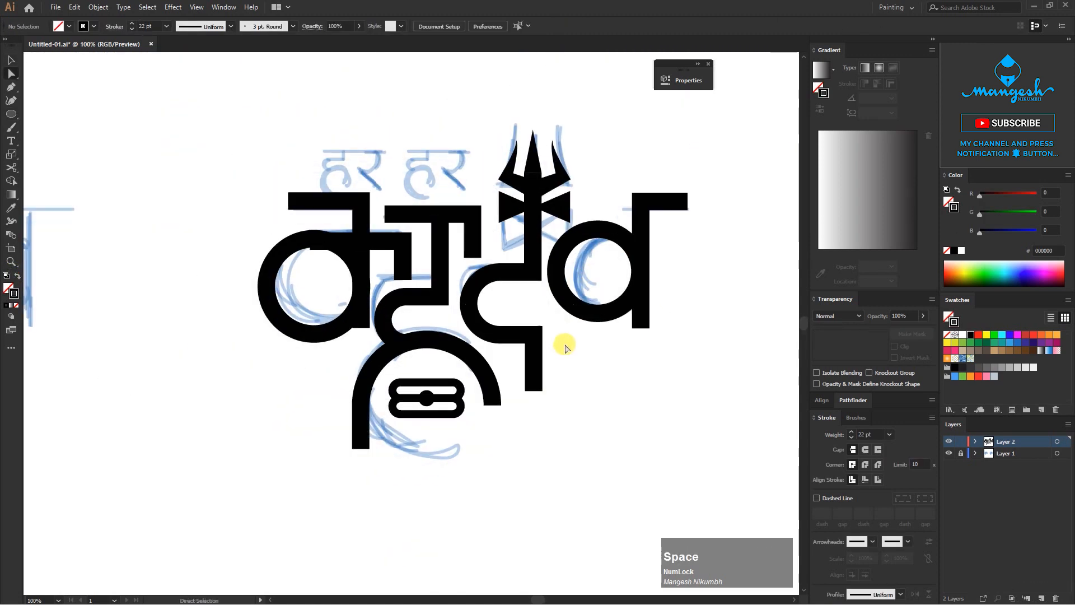
{"action": "left_click_drag", "start_coordinate": [556, 405], "coordinate": [525, 384]}
{"action": "key", "text": "Up"}
{"action": "left_click", "coordinate": [572, 382]}
Step: Delete the upper-right segment of the first letter's circle to open the loop between its top and right anchors
{"action": "left_click_drag", "start_coordinate": [412, 248], "coordinate": [480, 280]}
{"action": "key", "text": "ctrl+plus"}
{"action": "key", "text": "ctrl+plus"}
{"action": "key", "text": "a"}
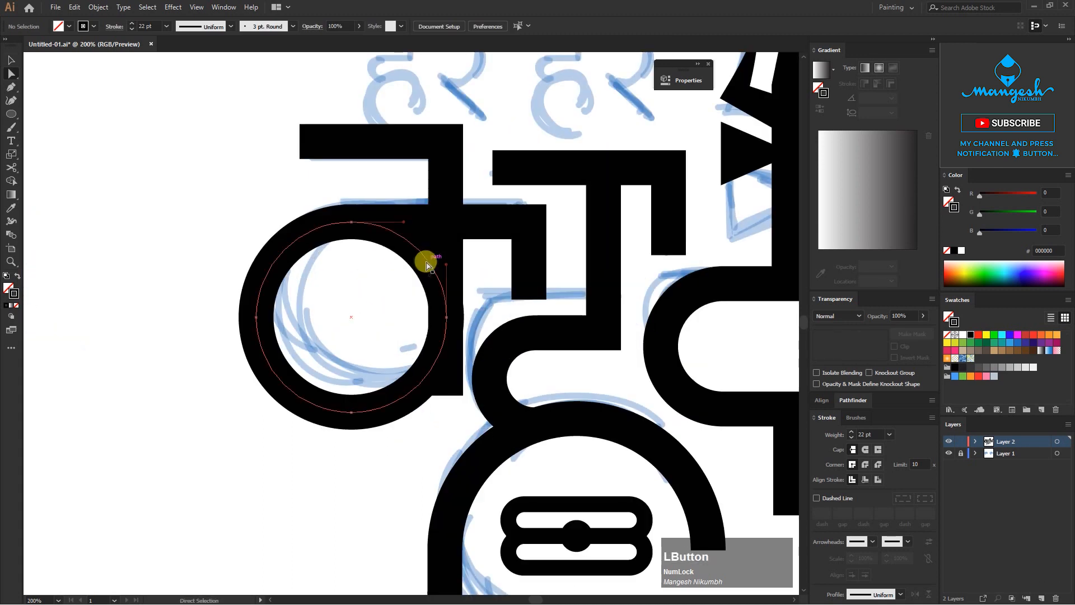
{"action": "left_click", "coordinate": [426, 261]}
{"action": "left_click", "coordinate": [406, 267]}
{"action": "left_click", "coordinate": [422, 253]}
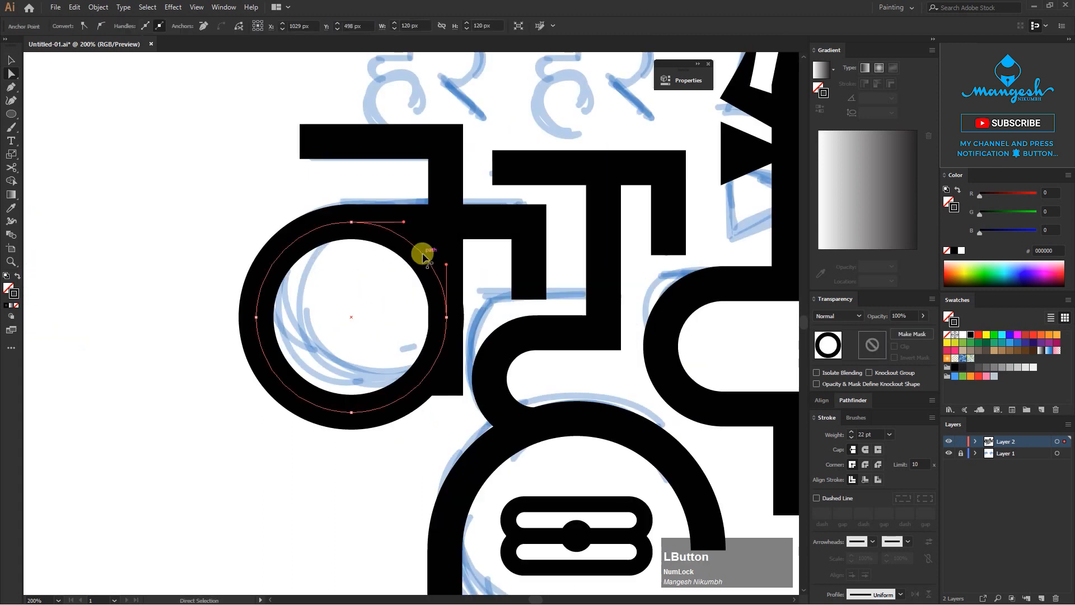
{"action": "key", "text": "Delete"}
Step: Move the lower end of the first letter's stem up to the loop's right end, and align the loop with the stem
{"action": "left_click", "coordinate": [406, 284]}
{"action": "left_click_drag", "start_coordinate": [446, 395], "coordinate": [449, 317]}
{"action": "left_click", "coordinate": [479, 269]}
{"action": "left_click_drag", "start_coordinate": [476, 258], "coordinate": [468, 345]}
{"action": "key", "text": "ctrl+plus"}
{"action": "key", "text": "v"}
{"action": "left_click", "coordinate": [324, 312]}
{"action": "left_click_drag", "start_coordinate": [318, 305], "coordinate": [321, 305]}
{"action": "left_click", "coordinate": [616, 350]}
{"action": "left_click_drag", "start_coordinate": [596, 352], "coordinate": [351, 415]}
{"action": "key", "text": "ctrl+minus"}
{"action": "key", "text": "a"}
{"action": "left_click_drag", "start_coordinate": [312, 257], "coordinate": [530, 343]}
{"action": "left_click", "coordinate": [540, 346]}
{"action": "key", "text": "ctrl+minus"}
{"action": "key", "text": "v"}
{"action": "left_click_drag", "start_coordinate": [639, 299], "coordinate": [538, 301]}
{"action": "left_click_drag", "start_coordinate": [405, 145], "coordinate": [546, 274]}
{"action": "left_click_drag", "start_coordinate": [483, 215], "coordinate": [546, 256]}
{"action": "left_click", "coordinate": [559, 235]}
Step: Raise the tips of the trident's three prongs slightly and nudge the side prongs' outer corners inward
{"action": "key", "text": "a"}
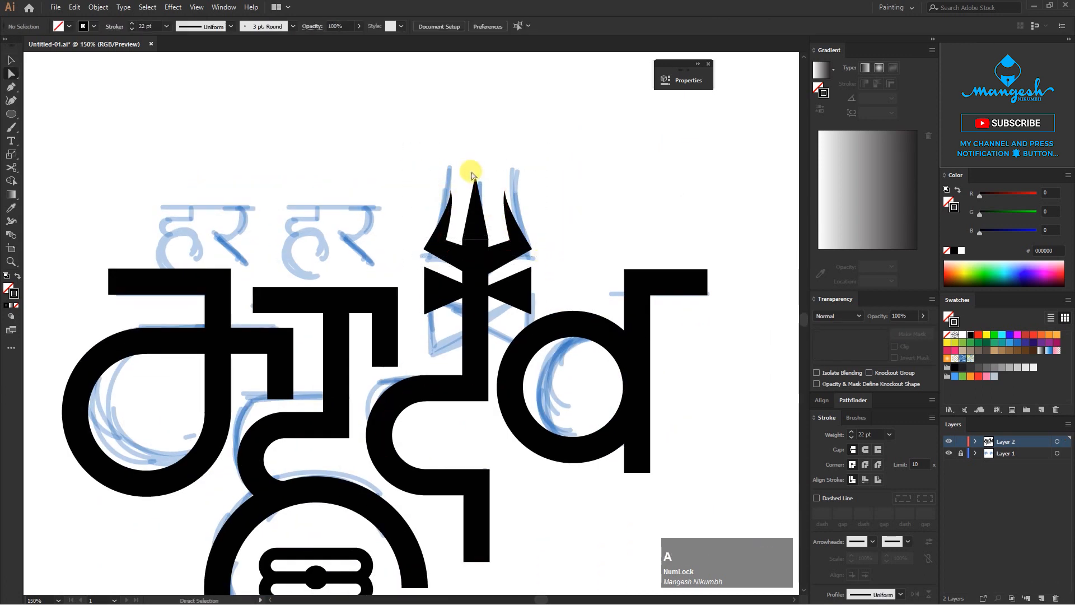
{"action": "left_click_drag", "start_coordinate": [488, 200], "coordinate": [488, 202]}
{"action": "key", "text": "Up"}
{"action": "left_click_drag", "start_coordinate": [432, 178], "coordinate": [509, 259]}
{"action": "key", "text": "Up"}
{"action": "key", "text": "Up"}
{"action": "key", "text": "Left"}
{"action": "left_click_drag", "start_coordinate": [413, 227], "coordinate": [434, 256]}
{"action": "left_click_drag", "start_coordinate": [553, 276], "coordinate": [551, 274]}
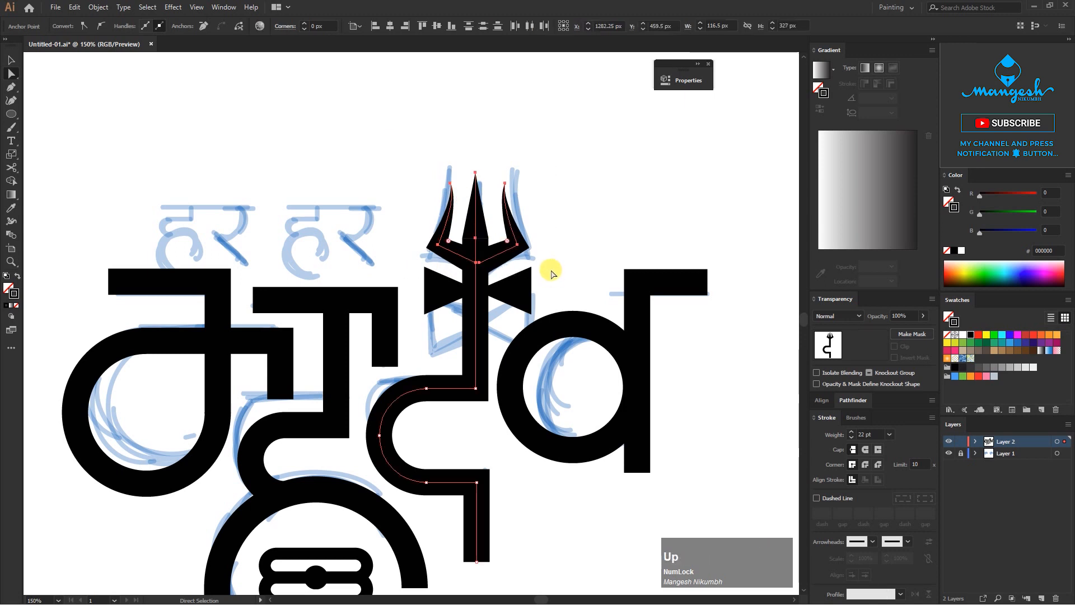
{"action": "left_click", "coordinate": [557, 265]}
Step: Draw a horizontal headline about 76 px long over the first sketched हर and set its stroke to 10 pt
{"action": "key", "text": "ctrl+minus"}
{"action": "key", "text": "v"}
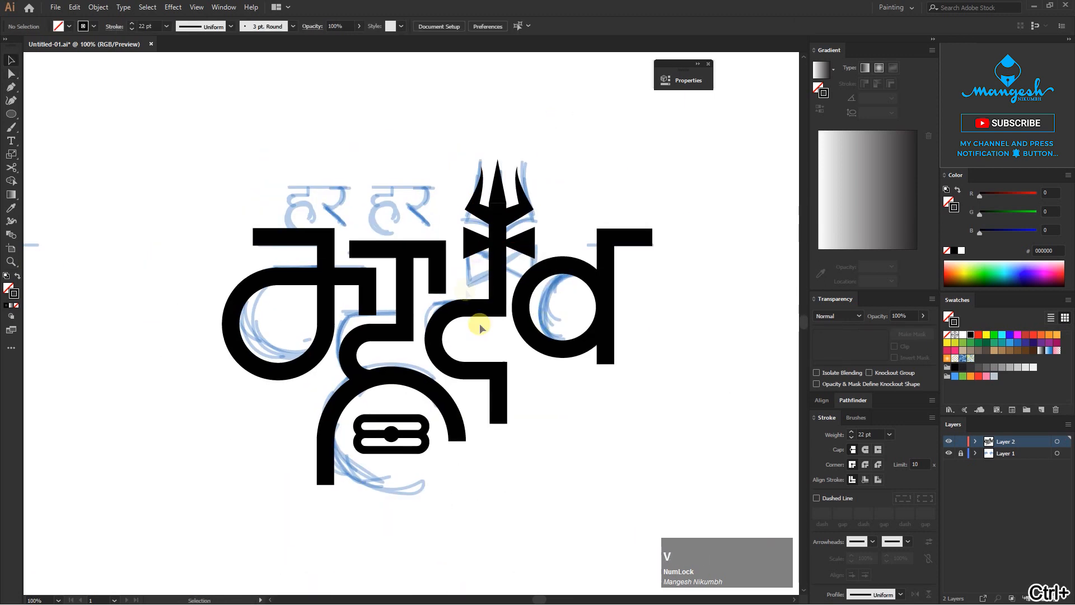
{"action": "mouse_move", "coordinate": [528, 412]}
{"action": "left_mouse_down"}
{"action": "mouse_move", "coordinate": [538, 385]}
{"action": "mouse_move", "coordinate": [575, 430]}
{"action": "left_mouse_up"}
{"action": "key", "text": "ctrl+equal"}
{"action": "left_click_drag", "start_coordinate": [439, 202], "coordinate": [461, 295]}
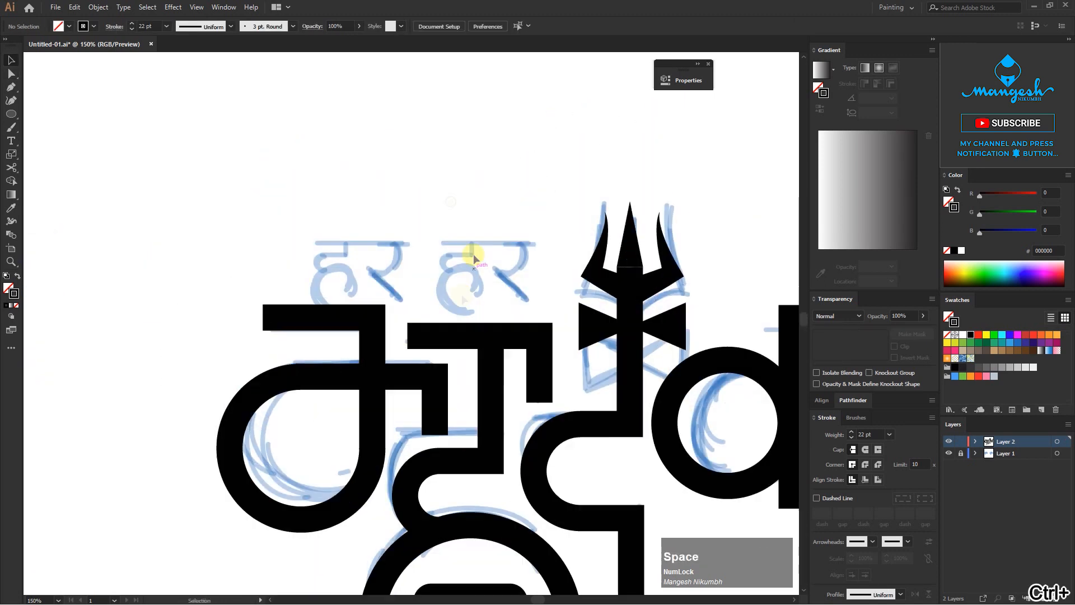
{"action": "key", "text": "ctrl+equal"}
{"action": "key", "text": "ctrl+equal"}
{"action": "left_click_drag", "start_coordinate": [470, 238], "coordinate": [531, 295]}
{"action": "key", "text": "p"}
{"action": "left_click", "coordinate": [467, 218]}
{"action": "key", "text": "v"}
{"action": "left_click_drag", "start_coordinate": [447, 245], "coordinate": [342, 135]}
{"action": "left_click", "coordinate": [168, 27]}
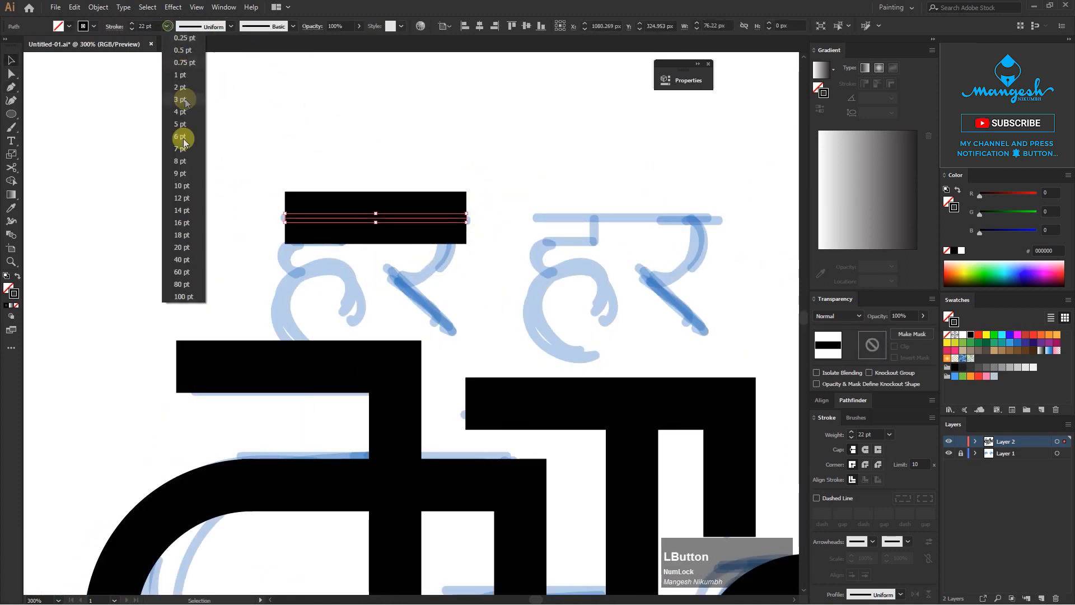
{"action": "left_click", "coordinate": [182, 185]}
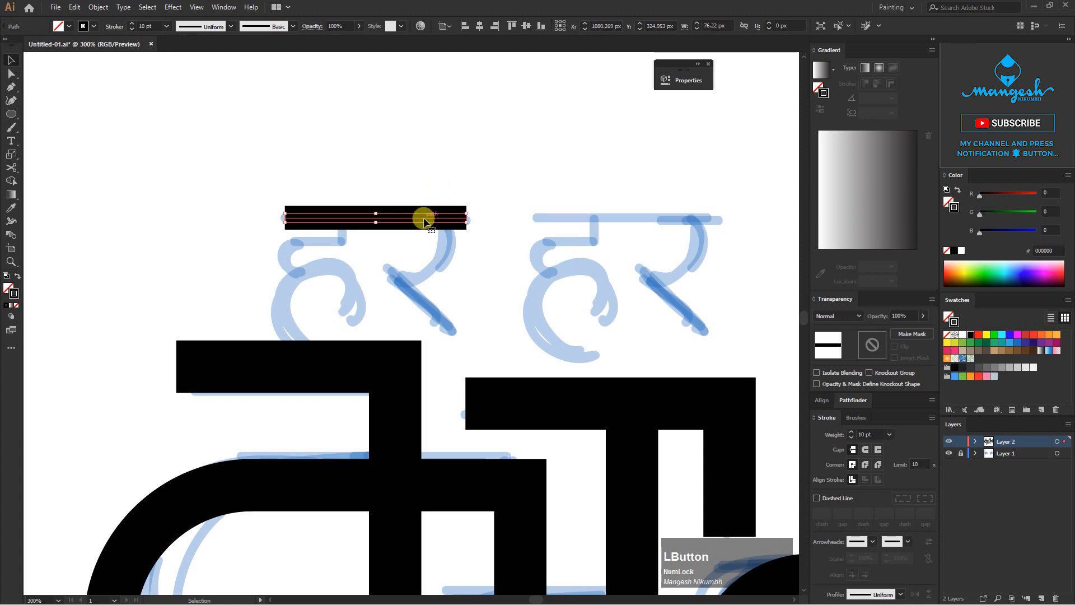
{"action": "left_click", "coordinate": [407, 235]}
Step: Draw a circle about 41 px wide over the curve of the first sketched र and delete its left anchor point
{"action": "mouse_move", "coordinate": [357, 200]}
{"action": "left_mouse_down"}
{"action": "mouse_move", "coordinate": [420, 252]}
{"action": "mouse_move", "coordinate": [435, 288]}
{"action": "mouse_move", "coordinate": [451, 289]}
{"action": "left_mouse_up"}
{"action": "key", "text": "a"}
{"action": "left_click_drag", "start_coordinate": [400, 264], "coordinate": [336, 227]}
{"action": "key", "text": "Delete"}
Step: Add an anchor point where the र arc crosses the headline and delete the part of the arc above it
{"action": "left_click", "coordinate": [423, 202]}
{"action": "left_click", "coordinate": [439, 216]}
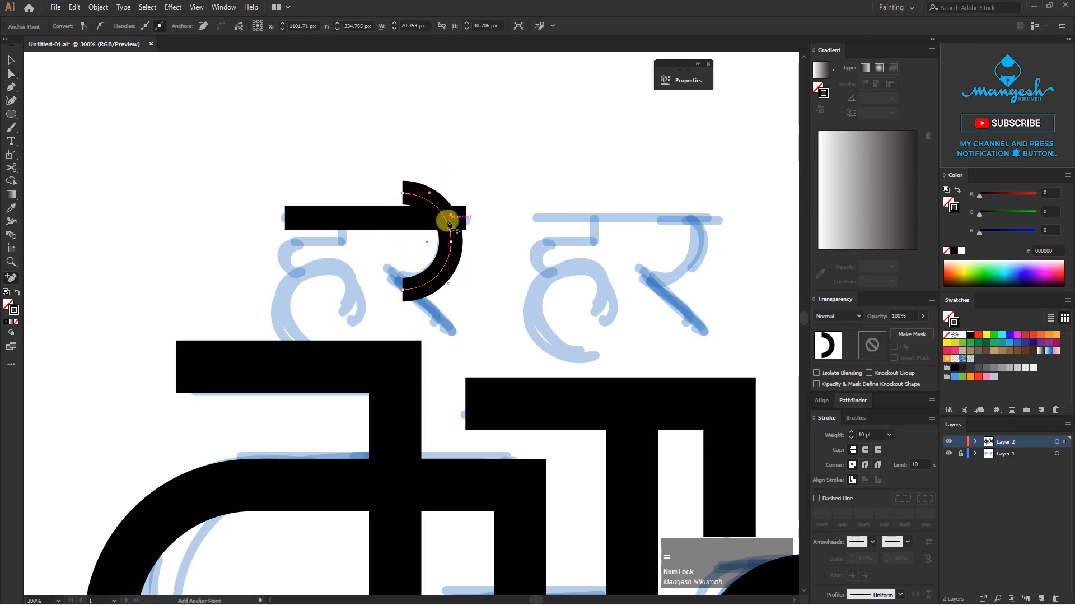
{"action": "left_click", "coordinate": [444, 218]}
{"action": "key", "text": "a"}
{"action": "left_click_drag", "start_coordinate": [412, 202], "coordinate": [414, 204]}
{"action": "key", "text": "Delete"}
{"action": "left_click", "coordinate": [474, 176]}
{"action": "left_click_drag", "start_coordinate": [463, 316], "coordinate": [441, 281]}
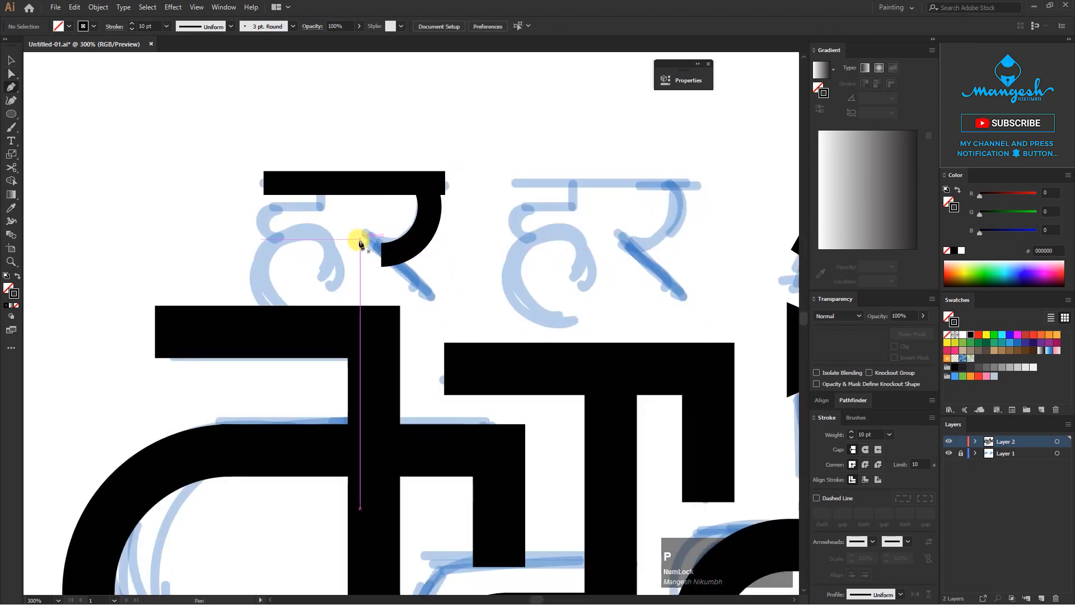
Step: Complete the diagonal leg of र and draw the stepped upper stroke of ह with straight 10 pt segments over the sketch
{"action": "left_click", "coordinate": [424, 306]}
{"action": "left_click", "coordinate": [465, 300], "text": "ctrl"}
{"action": "left_click_drag", "start_coordinate": [321, 187], "coordinate": [426, 206]}
{"action": "left_click", "coordinate": [426, 203]}
{"action": "left_click", "coordinate": [426, 229]}
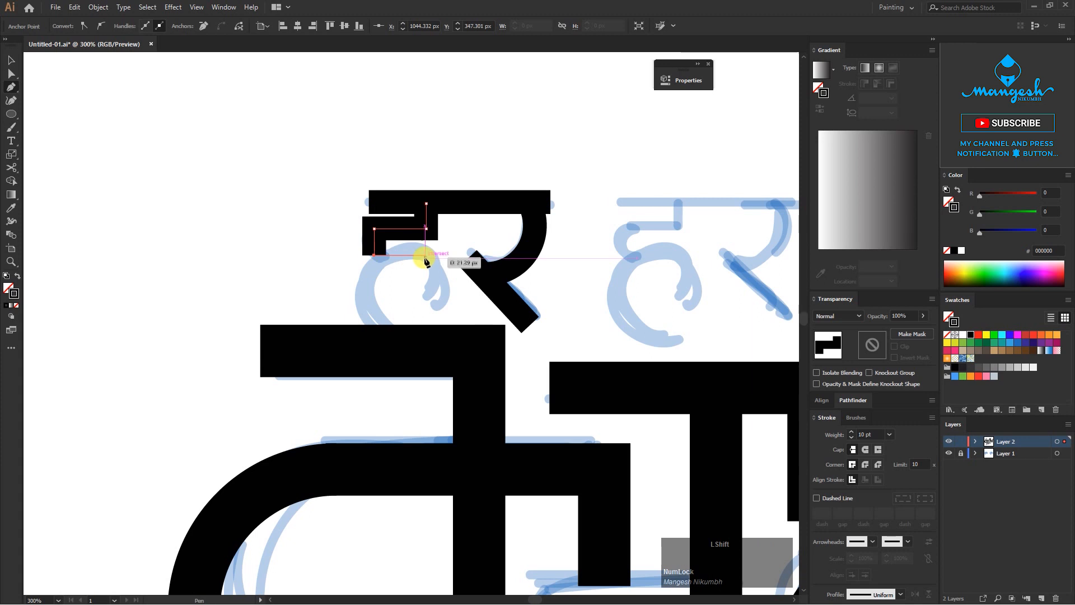
Step: Round the two left corners of ह's upper stroke
{"action": "left_click_drag", "start_coordinate": [387, 272], "coordinate": [355, 223]}
{"action": "left_click_drag", "start_coordinate": [384, 241], "coordinate": [451, 245]}
{"action": "left_click", "coordinate": [446, 230]}
{"action": "left_click_drag", "start_coordinate": [445, 228], "coordinate": [439, 238]}
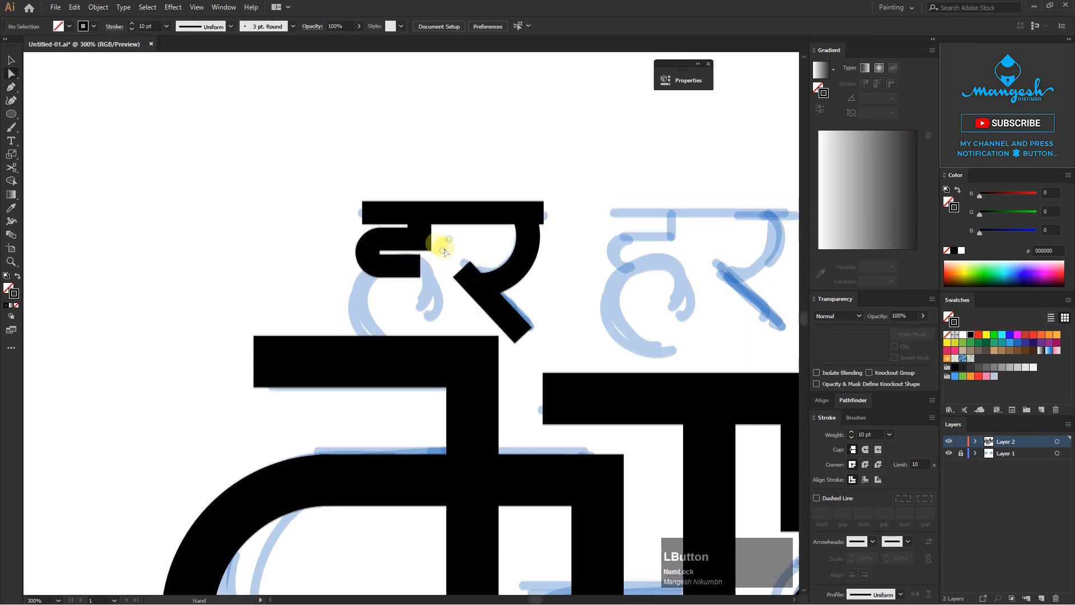
Step: Draw a circle about 45 px wide as the bowl of ह and move the letters up off the sketch
{"action": "left_click_drag", "start_coordinate": [435, 315], "coordinate": [440, 280]}
{"action": "left_click_drag", "start_coordinate": [355, 226], "coordinate": [462, 334]}
{"action": "key", "text": "b"}
{"action": "key", "text": "v"}
{"action": "mouse_move", "coordinate": [349, 111]}
{"action": "left_mouse_down"}
{"action": "mouse_move", "coordinate": [446, 230]}
{"action": "mouse_move", "coordinate": [536, 255]}
{"action": "mouse_move", "coordinate": [261, 160]}
{"action": "left_mouse_up"}
{"action": "left_click_drag", "start_coordinate": [341, 141], "coordinate": [524, 202]}
{"action": "left_click", "coordinate": [529, 205]}
{"action": "left_click_drag", "start_coordinate": [369, 193], "coordinate": [376, 194]}
{"action": "left_click_drag", "start_coordinate": [527, 197], "coordinate": [532, 205]}
Step: Nudge the र four steps to the right, away from the circle of ह
{"action": "left_click", "coordinate": [459, 209]}
{"action": "key", "text": "Right"}
{"action": "key", "text": "Right"}
{"action": "key", "text": "Right"}
{"action": "key", "text": "Right"}
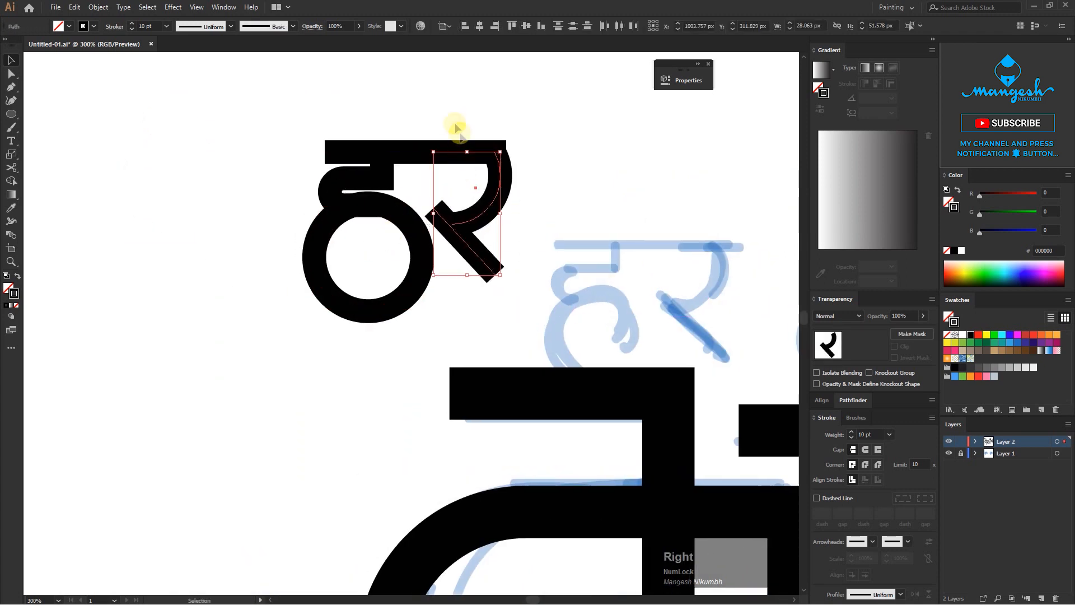
Step: Extend the small headline outward at both ends so it spans the full width of हर
{"action": "key", "text": "a"}
{"action": "left_click", "coordinate": [493, 151]}
{"action": "left_click_drag", "start_coordinate": [385, 161], "coordinate": [364, 161]}
{"action": "key", "text": "v"}
{"action": "left_click", "coordinate": [398, 228]}
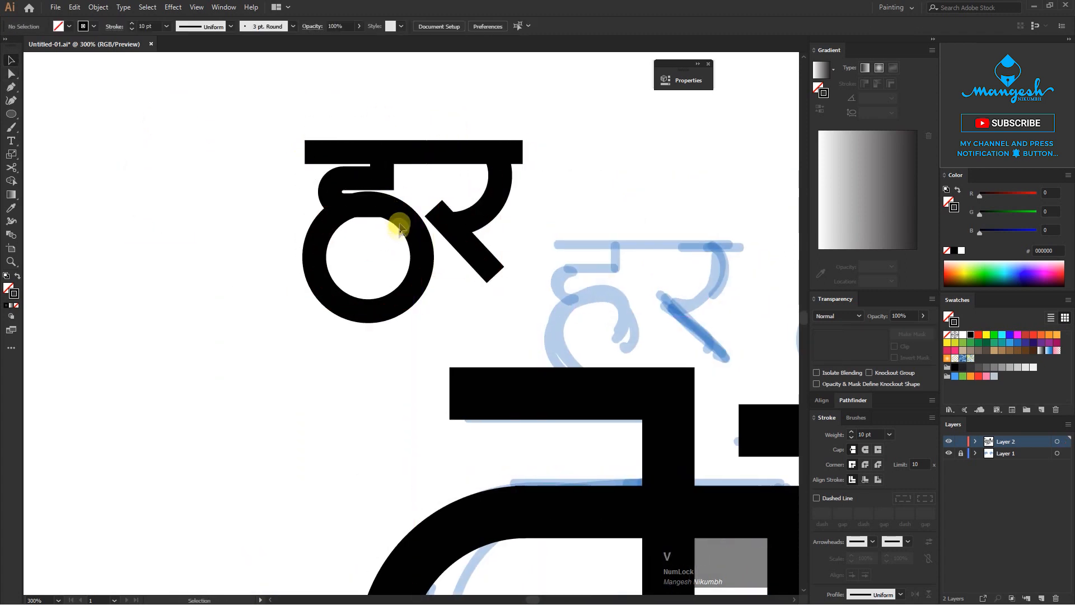
Step: Delete the lower-right segment of ह's circle to leave an open arc
{"action": "left_click", "coordinate": [434, 261]}
{"action": "left_click", "coordinate": [428, 308]}
{"action": "left_click", "coordinate": [407, 292]}
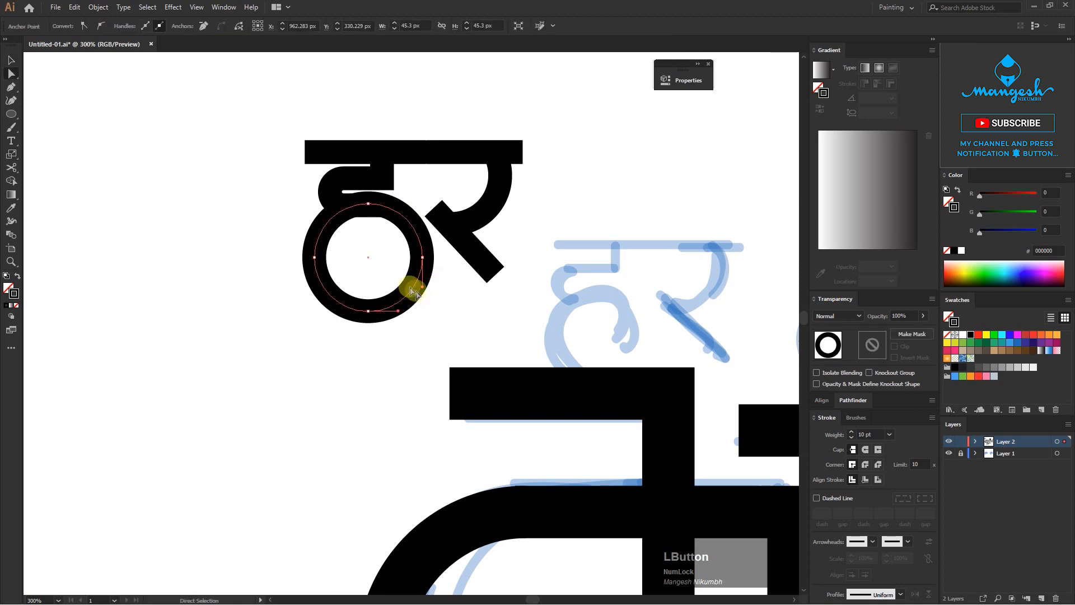
{"action": "key", "text": "Delete"}
{"action": "left_click", "coordinate": [451, 292]}
Step: Square the rounded corners of ह's upper stroke and lower its bottom bar to widen the gap between the bars
{"action": "key", "text": "v"}
{"action": "left_click_drag", "start_coordinate": [391, 245], "coordinate": [428, 241]}
{"action": "key", "text": "a"}
{"action": "left_click", "coordinate": [371, 228]}
{"action": "left_click", "coordinate": [332, 250]}
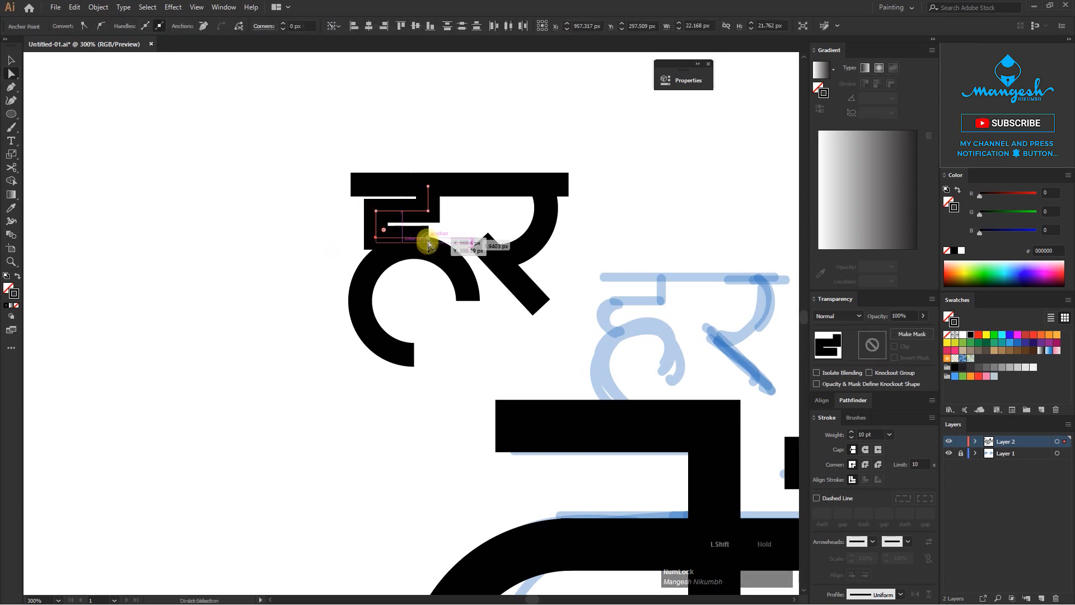
{"action": "left_click", "coordinate": [456, 221]}
Step: Select both left corners of ह's widened upper stroke and round them
{"action": "key", "text": "ctrl+plus"}
{"action": "left_click", "coordinate": [344, 228]}
{"action": "left_click", "coordinate": [344, 277], "text": "shift"}
{"action": "left_click_drag", "start_coordinate": [351, 269], "coordinate": [452, 246]}
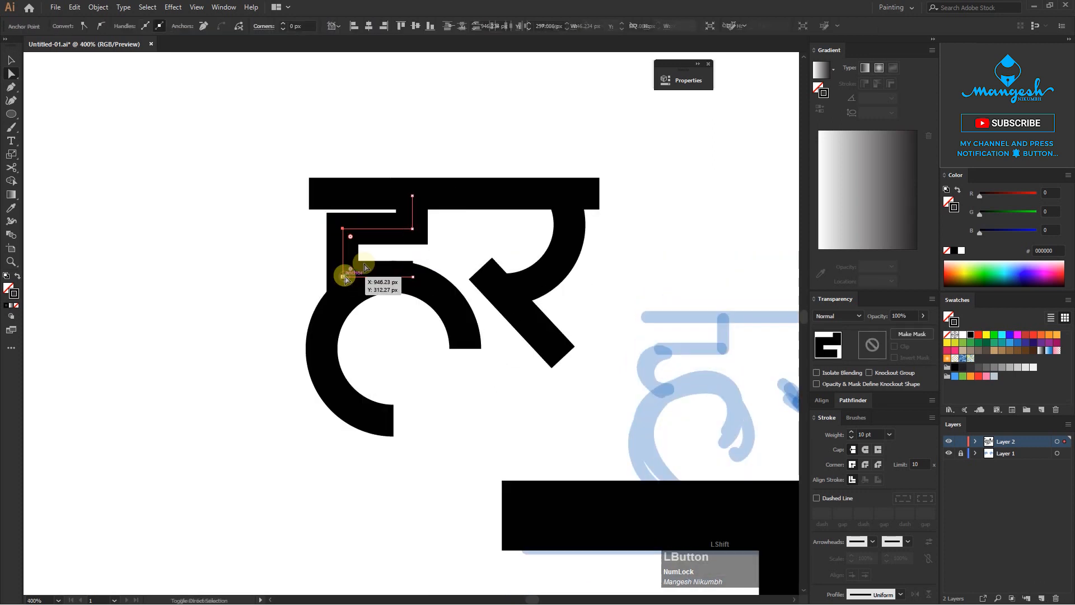
Step: Shift the open arc of ह slightly so it lines up with the upper stroke
{"action": "key", "text": "v"}
{"action": "left_click", "coordinate": [430, 284]}
{"action": "left_click_drag", "start_coordinate": [431, 285], "coordinate": [425, 281]}
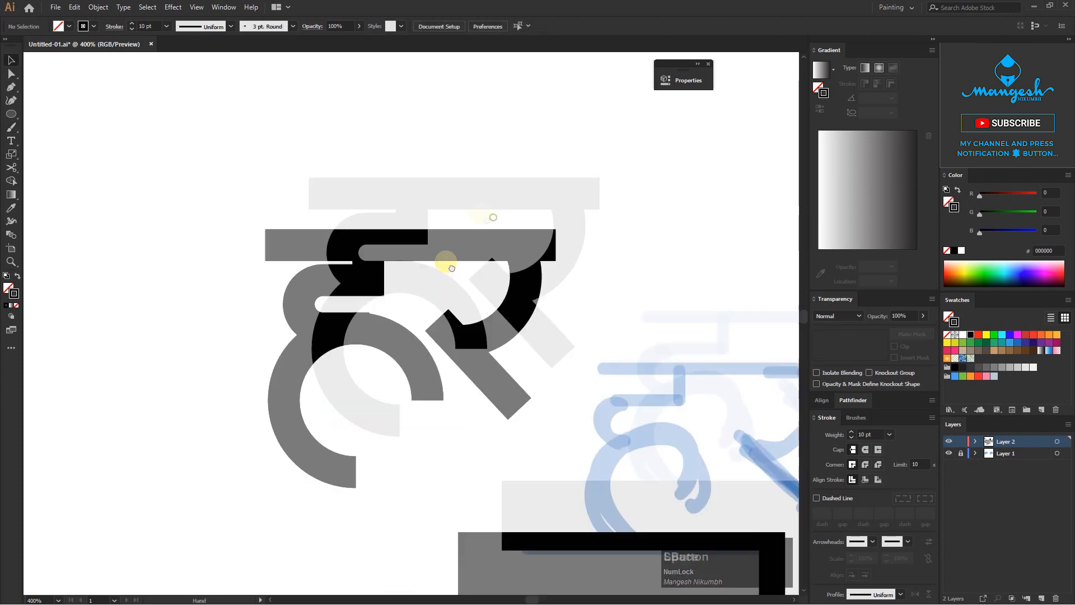
{"action": "key", "text": "a"}
{"action": "left_click", "coordinate": [423, 302]}
{"action": "left_click_drag", "start_coordinate": [424, 303], "coordinate": [384, 246]}
Step: Select the whole हर and move it left and down, closer above the large म
{"action": "left_click_drag", "start_coordinate": [188, 126], "coordinate": [517, 355]}
{"action": "key", "text": "ctrl+minus"}
{"action": "left_click_drag", "start_coordinate": [457, 268], "coordinate": [438, 206]}
{"action": "left_click", "coordinate": [497, 209]}
{"action": "key", "text": "ctrl+minus"}
{"action": "key", "text": "ctrl+plus"}
{"action": "key", "text": "ctrl+plus"}
{"action": "left_click_drag", "start_coordinate": [276, 185], "coordinate": [478, 284]}
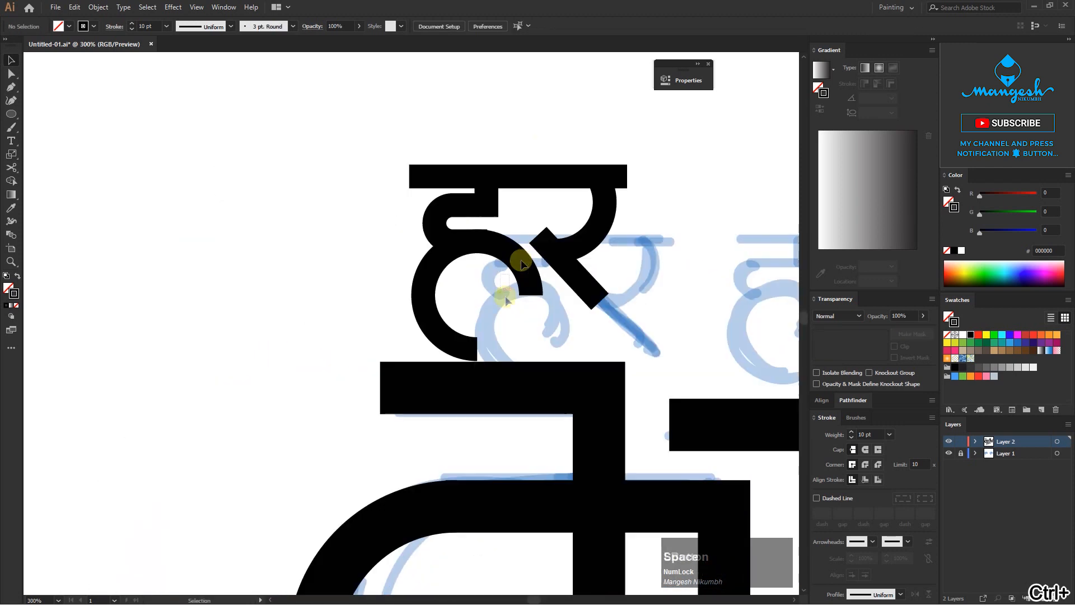
Step: Scale the open arc of ह down to about 31 px wide
{"action": "left_click", "coordinate": [525, 289]}
{"action": "left_click_drag", "start_coordinate": [531, 347], "coordinate": [514, 331]}
{"action": "left_click", "coordinate": [488, 191]}
{"action": "key", "text": "v"}
{"action": "mouse_move", "coordinate": [501, 264]}
{"action": "left_mouse_down"}
{"action": "mouse_move", "coordinate": [499, 247]}
{"action": "mouse_move", "coordinate": [441, 235]}
{"action": "left_mouse_up"}
{"action": "key", "text": "ctrl+plus"}
{"action": "left_click", "coordinate": [496, 194]}
{"action": "key", "text": "ctrl+minus"}
{"action": "key", "text": "ctrl+minus"}
{"action": "left_click_drag", "start_coordinate": [495, 194], "coordinate": [423, 173]}
Step: Adjust the left end of the small headline to fit the narrower ह
{"action": "key", "text": "a"}
{"action": "left_click", "coordinate": [295, 213]}
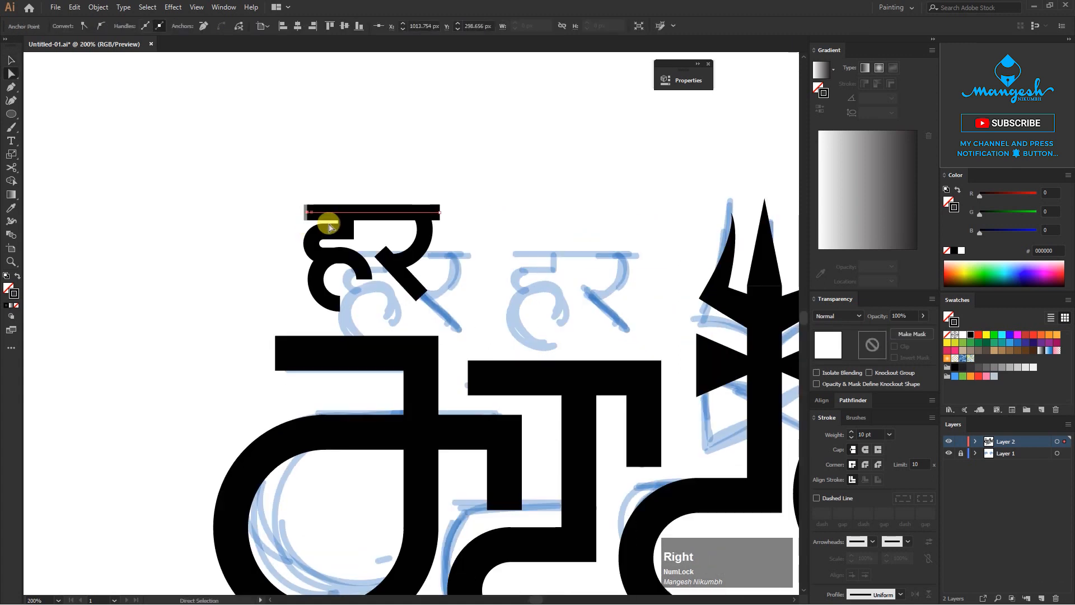
{"action": "left_click", "coordinate": [306, 320]}
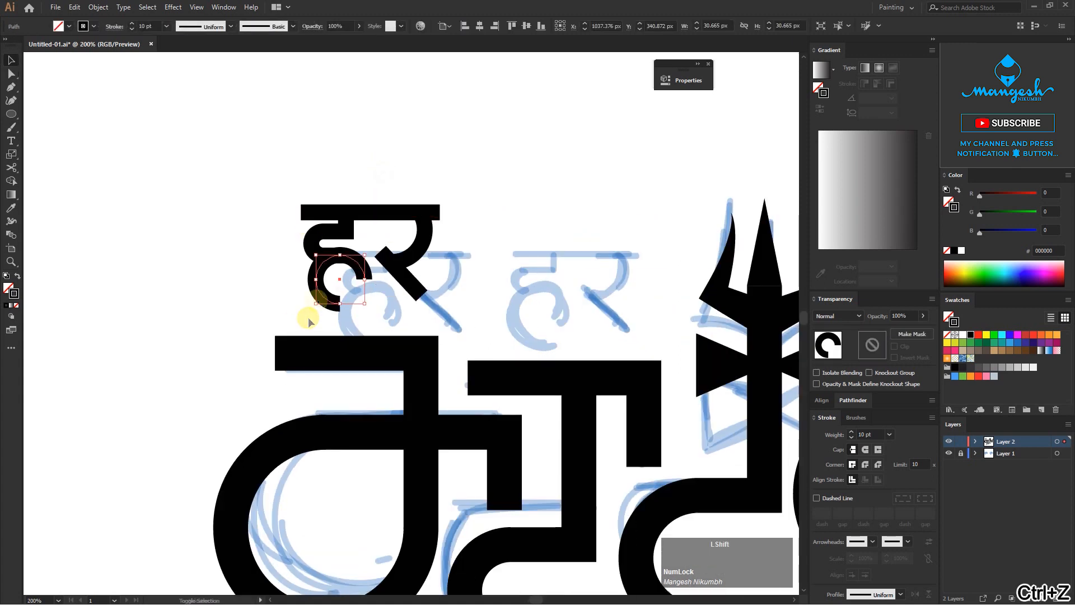
{"action": "key", "text": "ctrl+plus"}
{"action": "key", "text": "ctrl+plus"}
{"action": "left_click_drag", "start_coordinate": [422, 239], "coordinate": [411, 264]}
{"action": "key", "text": "ctrl+z"}
{"action": "left_click", "coordinate": [369, 207]}
{"action": "key", "text": "v"}
{"action": "left_click", "coordinate": [423, 250]}
{"action": "left_click", "coordinate": [456, 203]}
{"action": "key", "text": "ctrl+plus"}
{"action": "key", "text": "ctrl+plus"}
{"action": "left_click", "coordinate": [448, 230]}
Step: Duplicate the finished हर to its right so two copies sit side by side above the large lettering
{"action": "key", "text": "ctrl+minus"}
{"action": "key", "text": "ctrl+minus"}
{"action": "key", "text": "ctrl+minus"}
{"action": "key", "text": "ctrl+minus"}
{"action": "key", "text": "ctrl+minus"}
{"action": "left_click_drag", "start_coordinate": [464, 209], "coordinate": [360, 124]}
{"action": "left_click_drag", "start_coordinate": [392, 174], "coordinate": [264, 263]}
{"action": "left_click_drag", "start_coordinate": [359, 197], "coordinate": [495, 209]}
{"action": "left_click", "coordinate": [526, 207]}
{"action": "key", "text": "ctrl+minus"}
{"action": "key", "text": "ctrl+minus"}
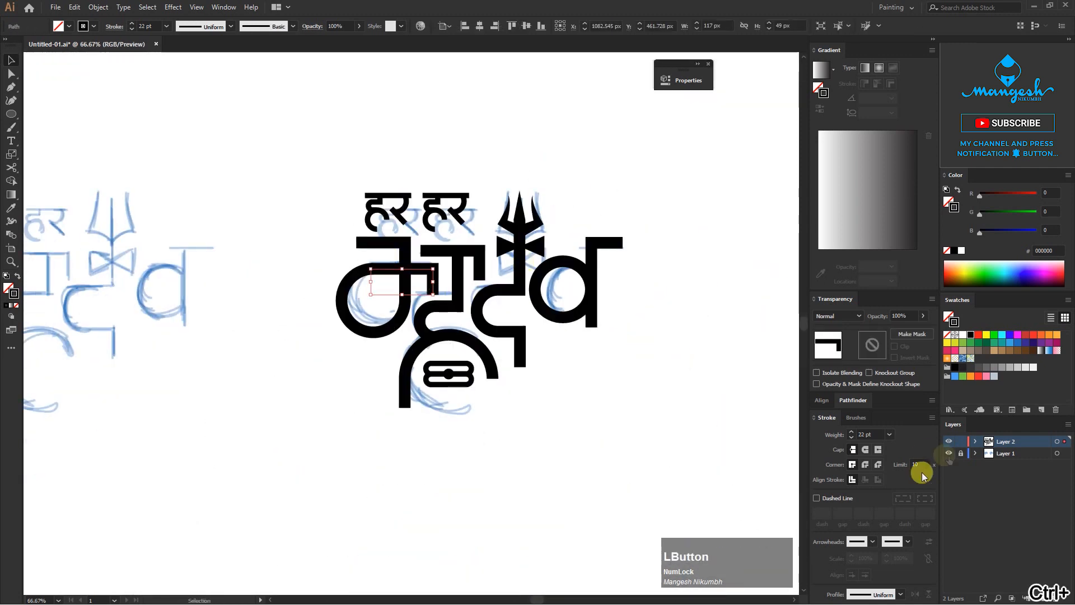
Step: Hide the sketch layer and nudge both small हर words two steps right and one step down
{"action": "left_click", "coordinate": [949, 453]}
{"action": "left_click_drag", "start_coordinate": [248, 124], "coordinate": [482, 190]}
{"action": "key", "text": "Right"}
{"action": "key", "text": "Right"}
{"action": "key", "text": "Down"}
{"action": "left_click", "coordinate": [576, 120]}
{"action": "key", "text": "ctrl+minus"}
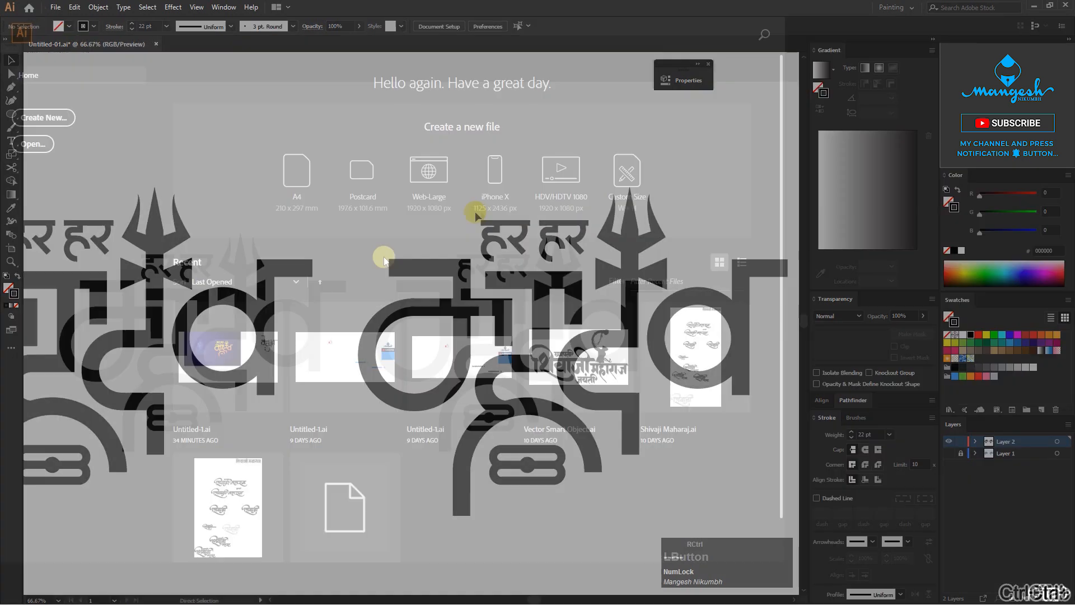
Step: Expand the appearance of the right-hand lettering copy, including its fill and stroke
{"action": "left_click_drag", "start_coordinate": [687, 463], "coordinate": [266, 104]}
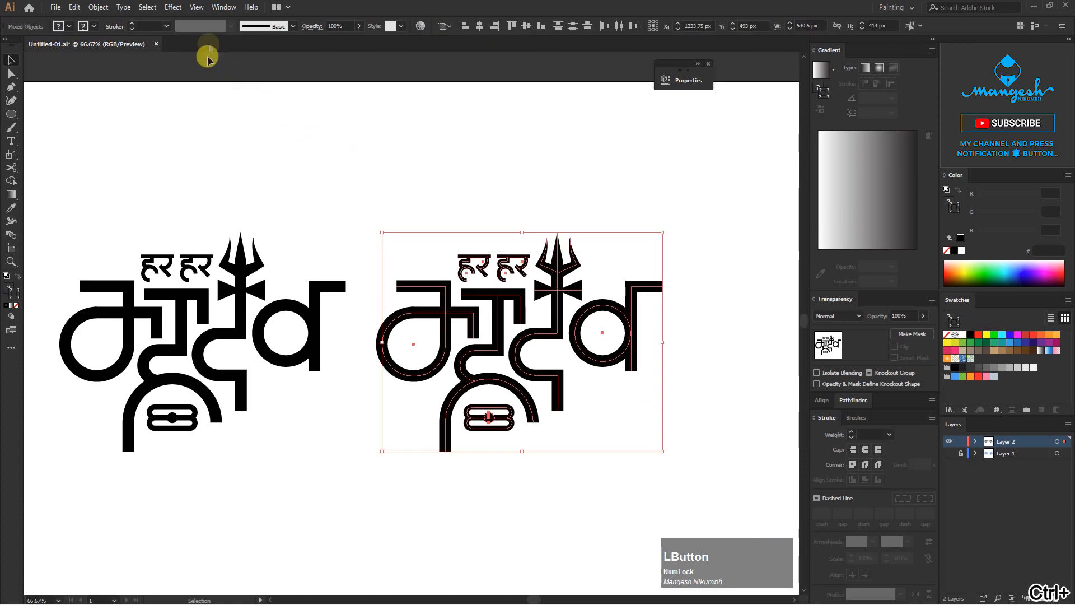
{"action": "left_click", "coordinate": [110, 11]}
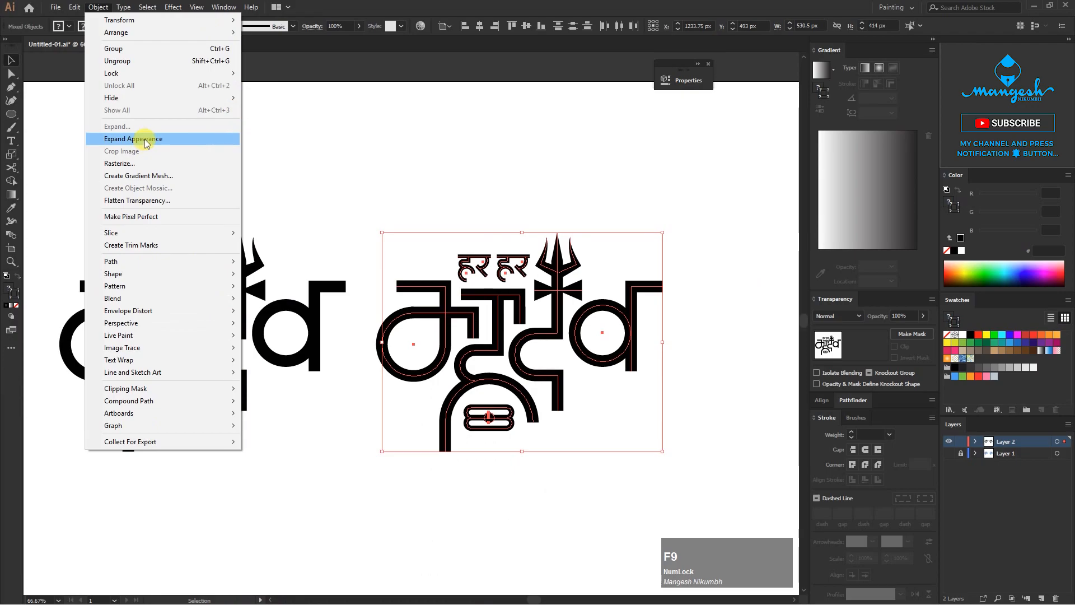
{"action": "left_click", "coordinate": [291, 100]}
{"action": "left_click", "coordinate": [98, 6]}
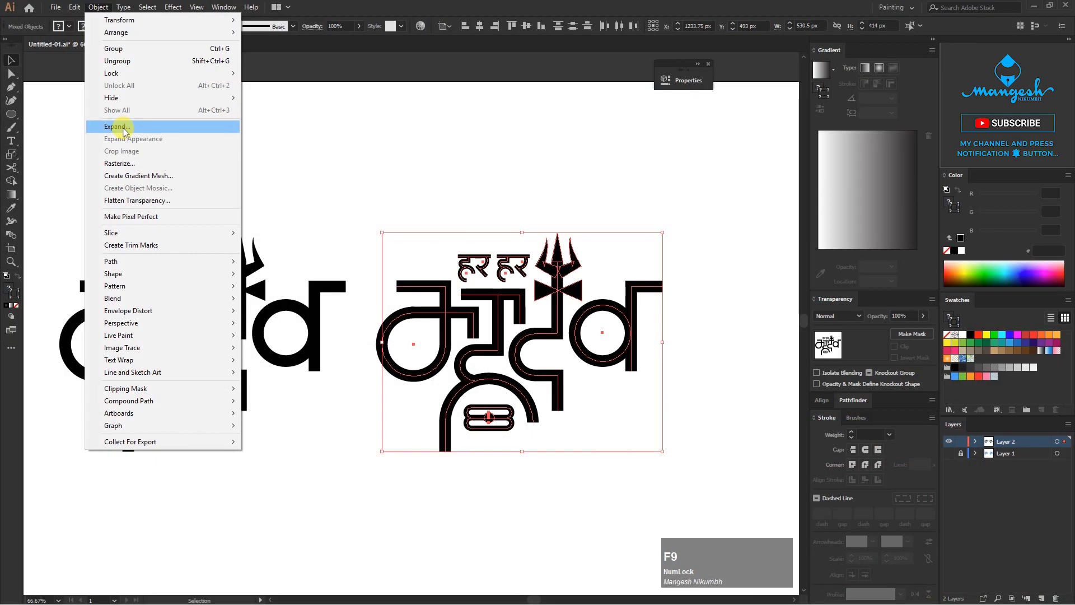
{"action": "left_click", "coordinate": [230, 95]}
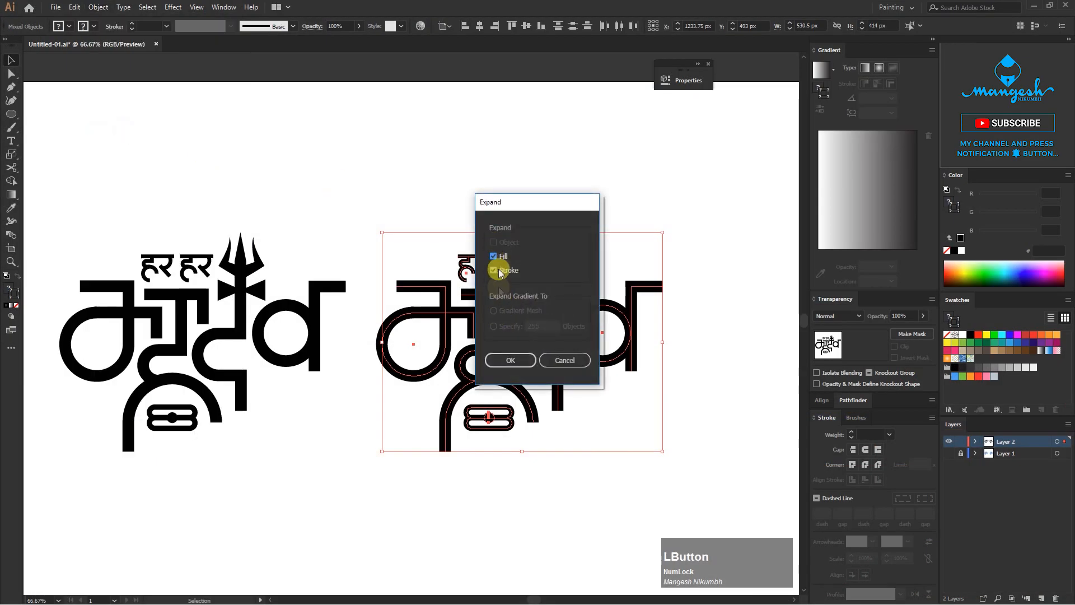
{"action": "left_click", "coordinate": [509, 360]}
Step: Unite the expanded lettering's overlapping shapes with the Pathfinder
{"action": "left_click_drag", "start_coordinate": [548, 319], "coordinate": [470, 312]}
{"action": "left_click", "coordinate": [850, 408]}
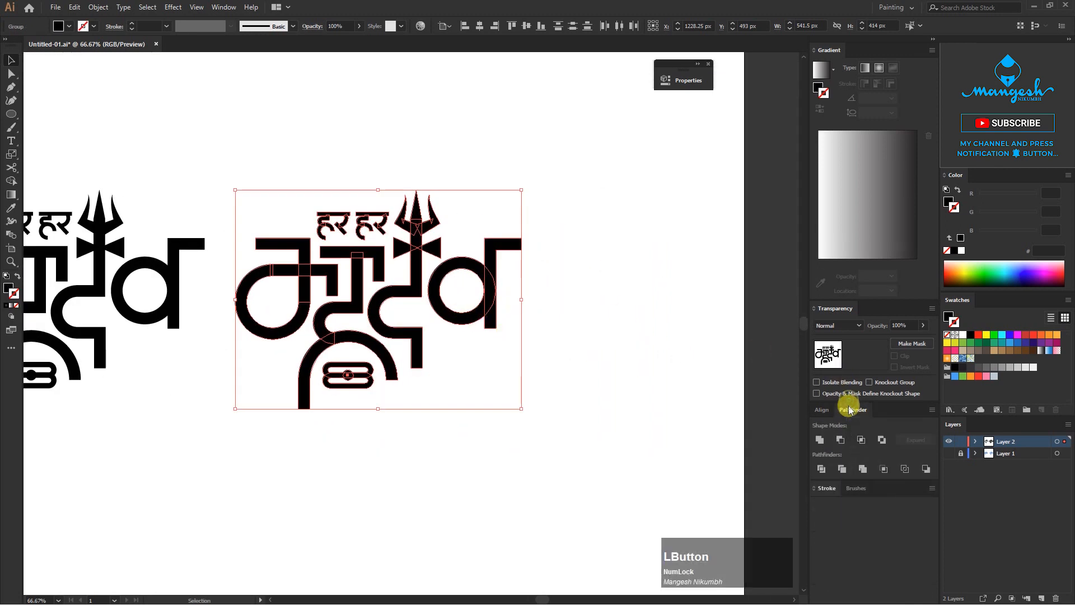
{"action": "left_click", "coordinate": [820, 440]}
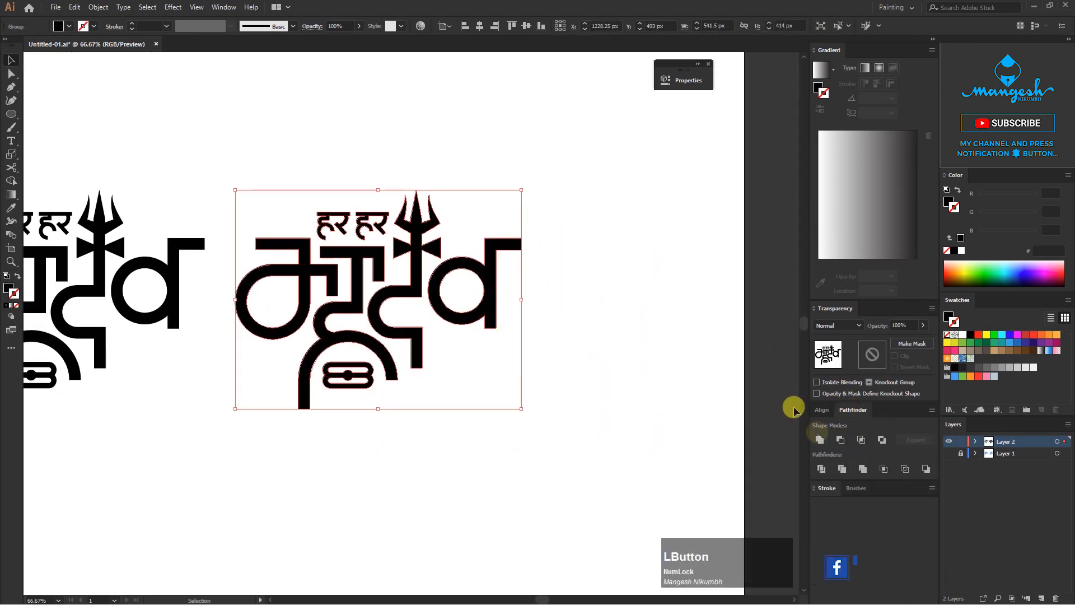
{"action": "key", "text": "ctrl+z"}
Step: Fill the united lettering with the dark red swatch C1272D
{"action": "left_click", "coordinate": [10, 289]}
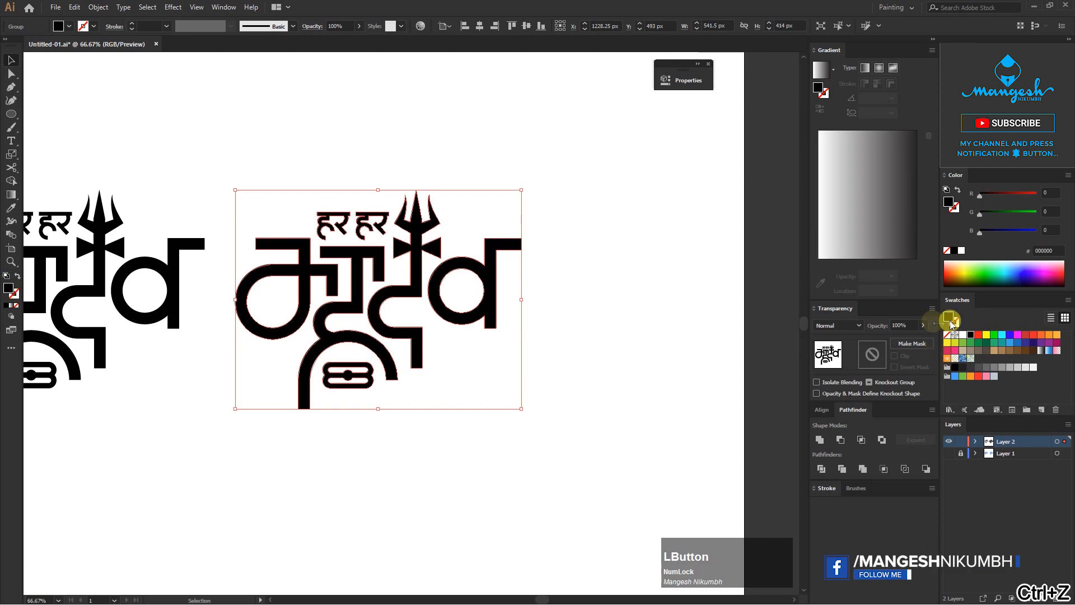
{"action": "left_click", "coordinate": [1026, 335]}
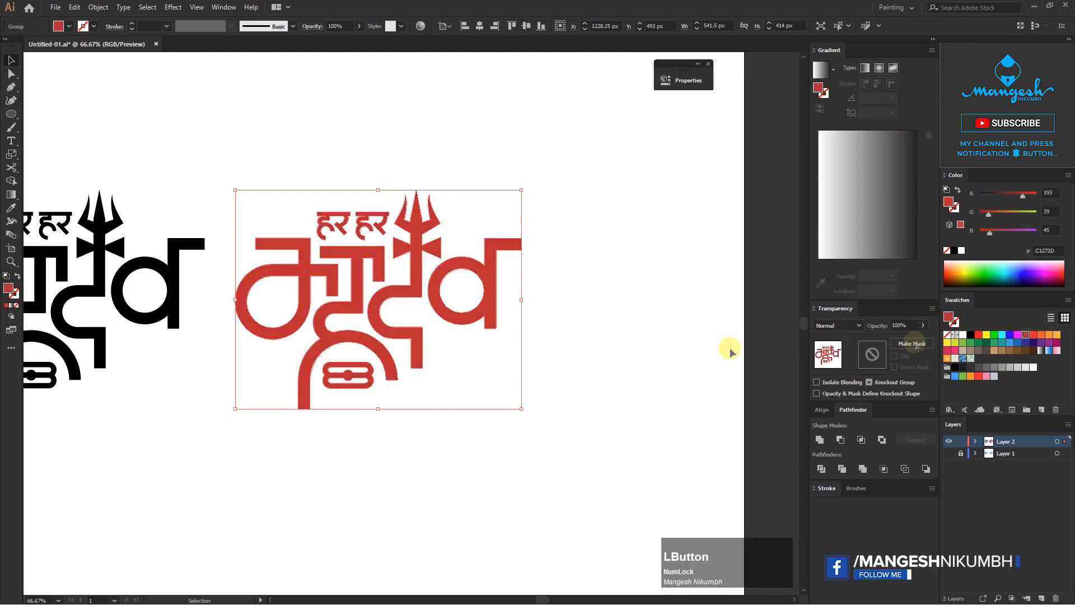
{"action": "left_click", "coordinate": [607, 310]}
Step: Move the black original lettering off the artboard, leaving only the red copy on it
{"action": "key", "text": "ctrl+minus"}
{"action": "left_click_drag", "start_coordinate": [186, 335], "coordinate": [409, 336]}
{"action": "left_click_drag", "start_coordinate": [471, 389], "coordinate": [230, 211]}
{"action": "left_click_drag", "start_coordinate": [407, 336], "coordinate": [426, 245]}
{"action": "left_click_drag", "start_coordinate": [426, 205], "coordinate": [425, 211]}
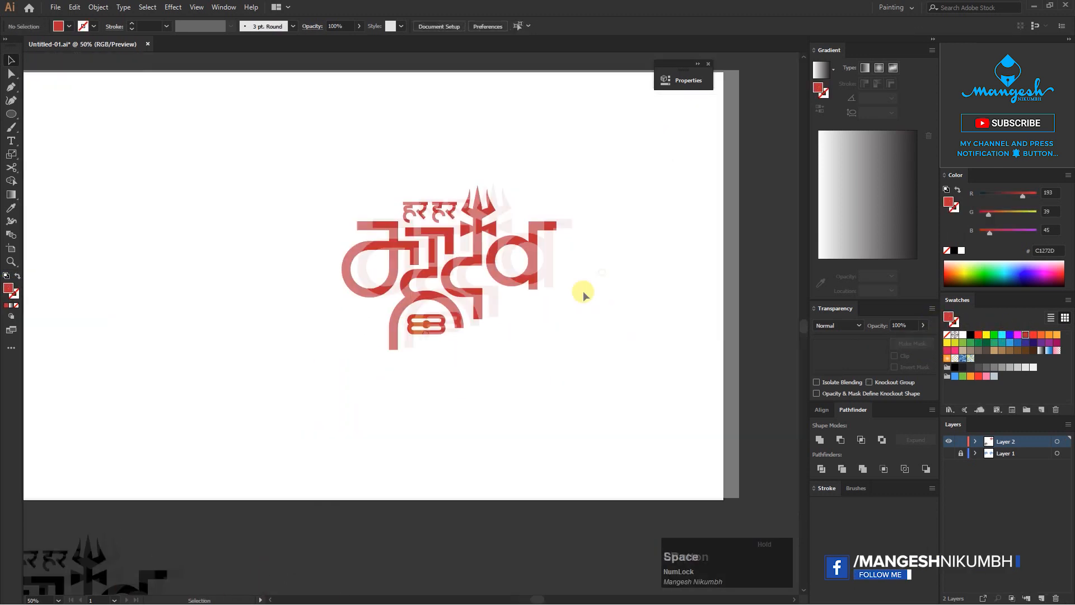
Step: Pull the inner bottom corner of large ह's long leg down and round its outer corner into a curved tip
{"action": "key", "text": "ctrl+plus"}
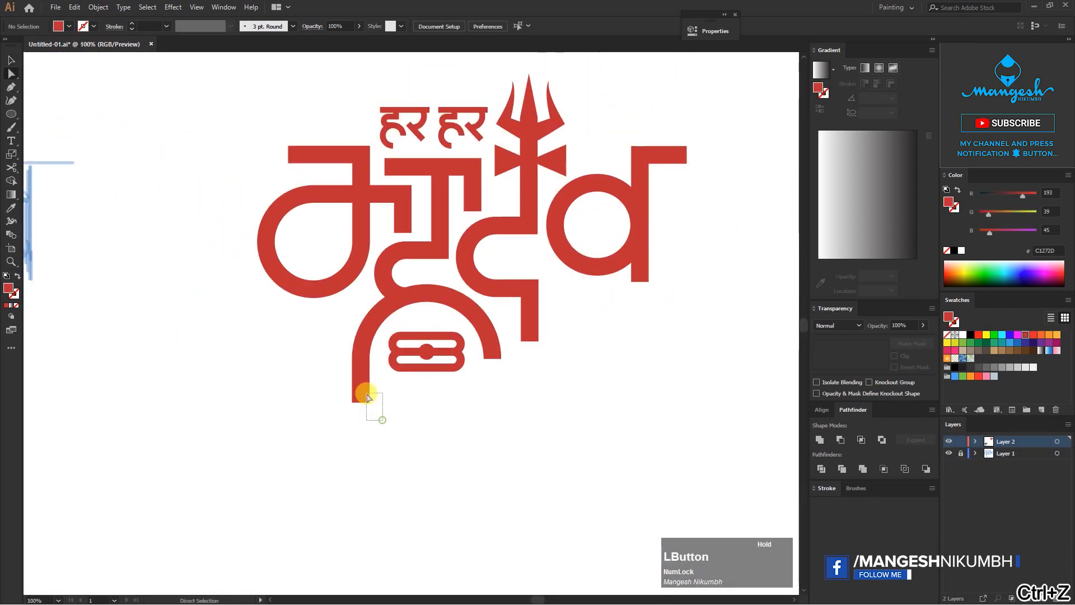
{"action": "left_click", "coordinate": [368, 401]}
{"action": "left_click_drag", "start_coordinate": [369, 420], "coordinate": [442, 408]}
{"action": "left_click", "coordinate": [400, 413]}
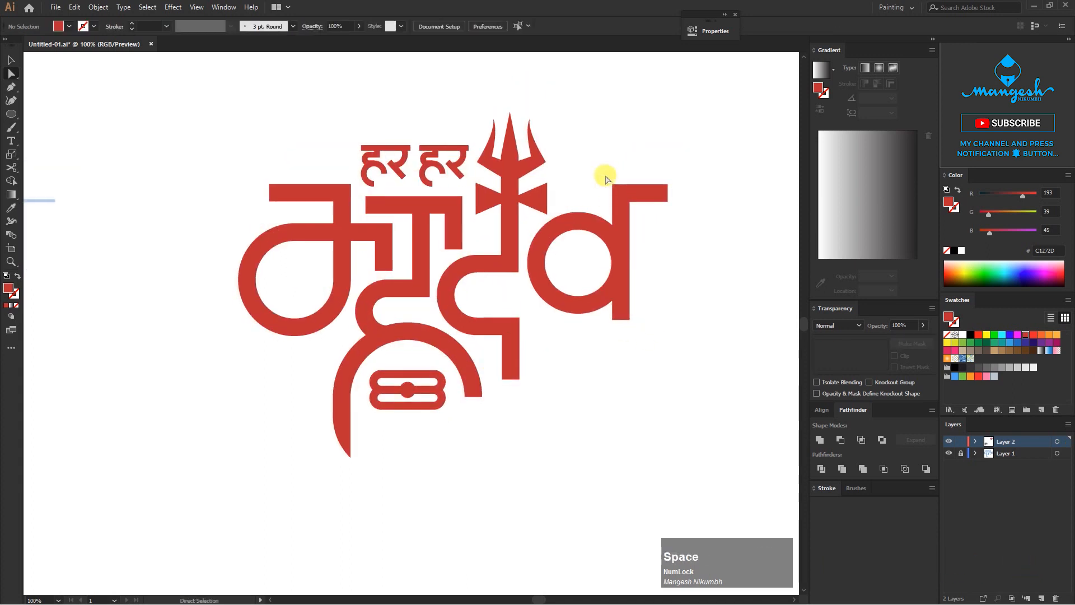
Step: Round the lower outer corner of व's headline and the upper outer corner of म's headline
{"action": "left_click", "coordinate": [672, 194]}
{"action": "left_click_drag", "start_coordinate": [660, 195], "coordinate": [633, 180]}
{"action": "left_click", "coordinate": [653, 156]}
{"action": "left_click_drag", "start_coordinate": [241, 173], "coordinate": [331, 227]}
{"action": "left_click", "coordinate": [223, 212]}
Step: Round the lower-right corners of द's tail and of व's vertical stem
{"action": "left_click_drag", "start_coordinate": [534, 390], "coordinate": [511, 372]}
{"action": "left_click_drag", "start_coordinate": [512, 372], "coordinate": [469, 355]}
{"action": "left_click_drag", "start_coordinate": [645, 329], "coordinate": [623, 306]}
{"action": "left_click_drag", "start_coordinate": [622, 312], "coordinate": [585, 297]}
{"action": "left_click", "coordinate": [616, 347]}
Step: Select the entire lettering and fill it with black
{"action": "key", "text": "b"}
{"action": "key", "text": "v"}
{"action": "left_click_drag", "start_coordinate": [665, 432], "coordinate": [283, 123]}
{"action": "left_click", "coordinate": [971, 334]}
{"action": "left_click", "coordinate": [680, 282]}
Step: Round the lower-right corners of the short hooks on the large म and हा
{"action": "key", "text": "a"}
{"action": "left_click_drag", "start_coordinate": [403, 279], "coordinate": [388, 264]}
{"action": "left_click_drag", "start_coordinate": [387, 264], "coordinate": [372, 248]}
{"action": "left_click_drag", "start_coordinate": [466, 254], "coordinate": [455, 243]}
{"action": "left_click_drag", "start_coordinate": [455, 243], "coordinate": [446, 238]}
{"action": "left_click", "coordinate": [614, 372]}
{"action": "left_click", "coordinate": [350, 456]}
{"action": "left_click_drag", "start_coordinate": [322, 422], "coordinate": [364, 461]}
{"action": "left_click", "coordinate": [422, 447]}
{"action": "left_click_drag", "start_coordinate": [532, 224], "coordinate": [518, 226]}
{"action": "left_click_drag", "start_coordinate": [524, 333], "coordinate": [516, 345]}
{"action": "left_click", "coordinate": [435, 111]}
Step: Try to round the right-hand corners of the drum on the trident's shaft
{"action": "key", "text": "v"}
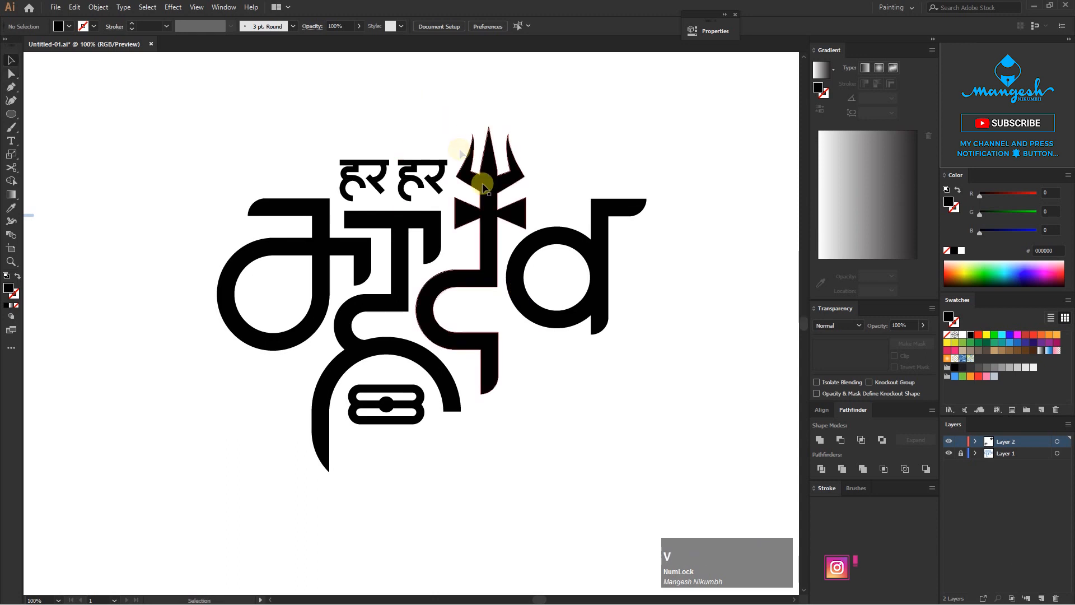
{"action": "double_click", "coordinate": [591, 247]}
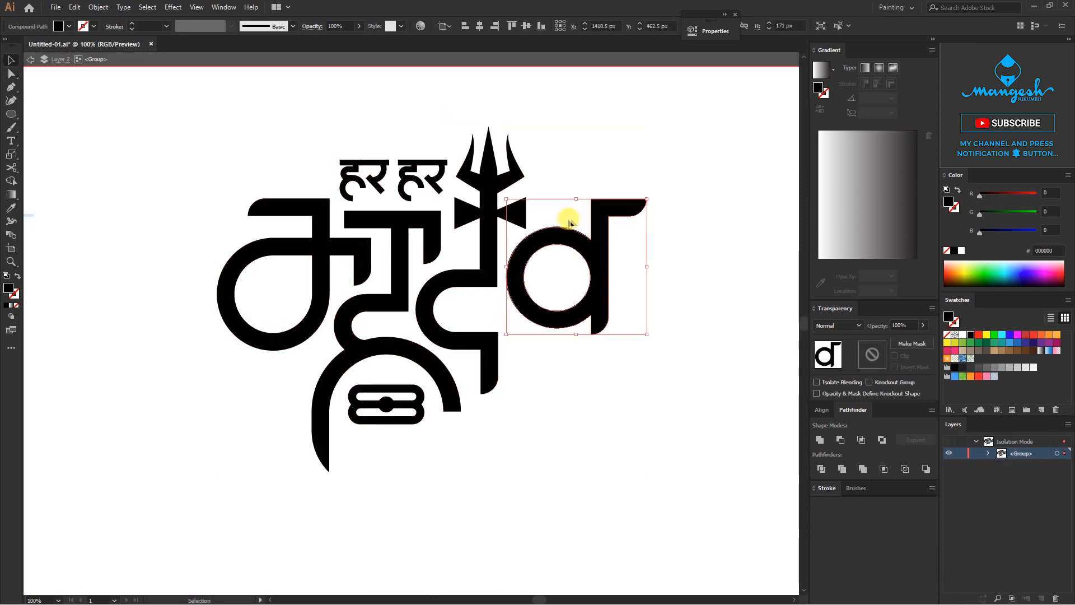
{"action": "double_click", "coordinate": [522, 217]}
{"action": "left_click", "coordinate": [525, 227], "text": "ctrl"}
{"action": "left_click", "coordinate": [525, 200], "text": "ctrl+shift"}
{"action": "left_click_drag", "start_coordinate": [521, 204], "coordinate": [514, 206]}
{"action": "left_click", "coordinate": [549, 197]}
{"action": "key", "text": "ctrl+z"}
{"action": "key", "text": "b"}
{"action": "key", "text": "v"}
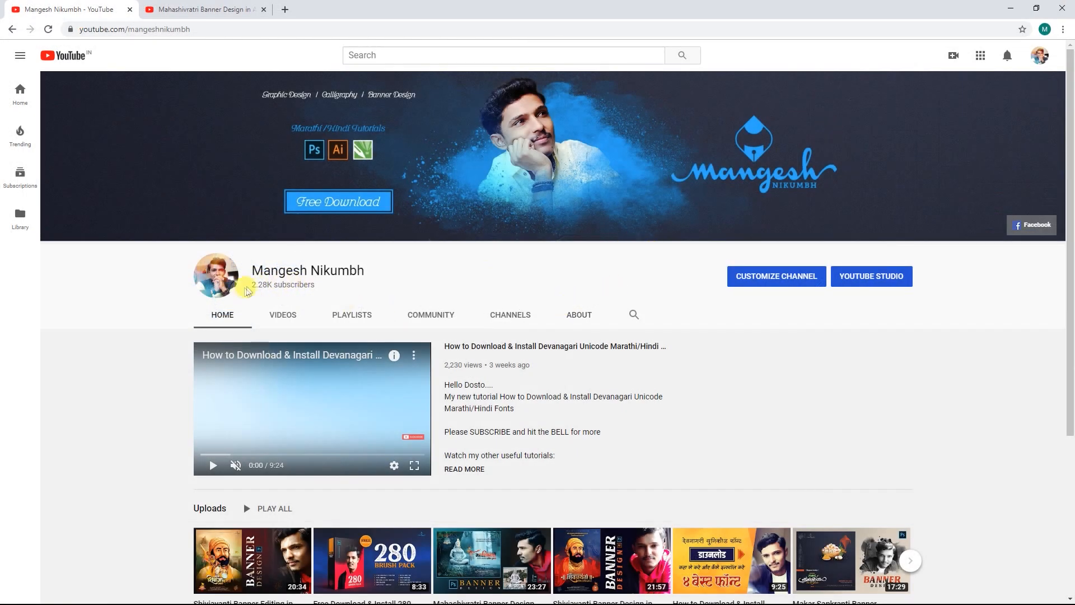
Step: Switch to the YouTube channel page in the browser and look through its uploads and popular videos
{"action": "scroll", "coordinate": [280, 305], "scroll_direction": "down", "scroll_amount": 4}
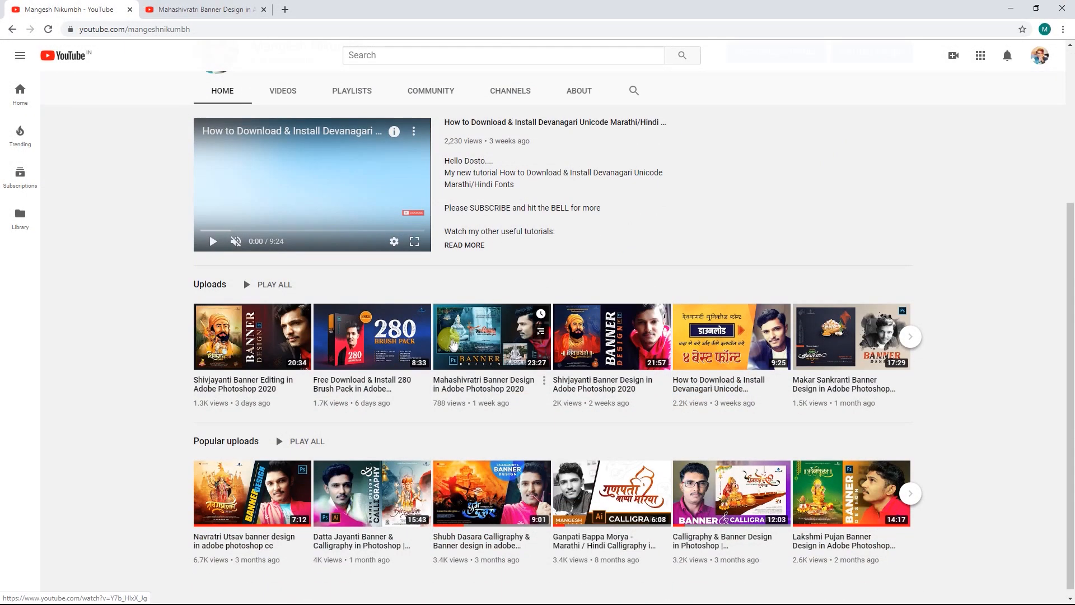